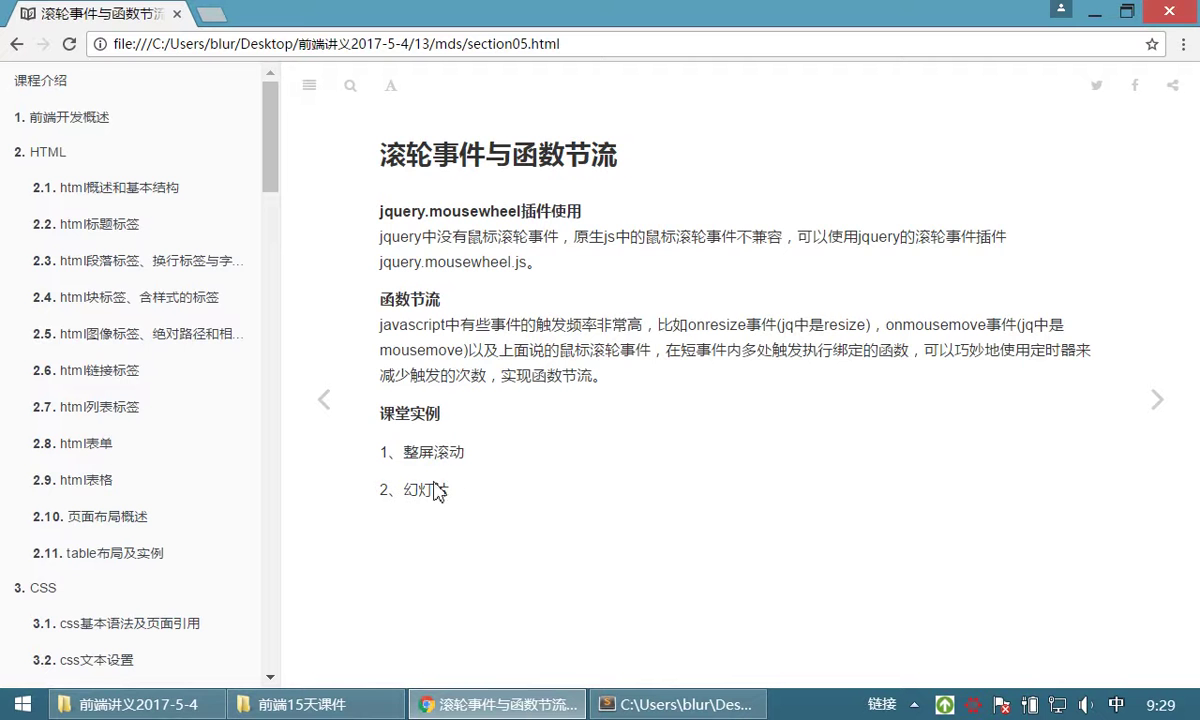
Open index.html from the slide folder inside the desktop folder 前端16天课件相关资源.
drag(461, 493, 462, 493)
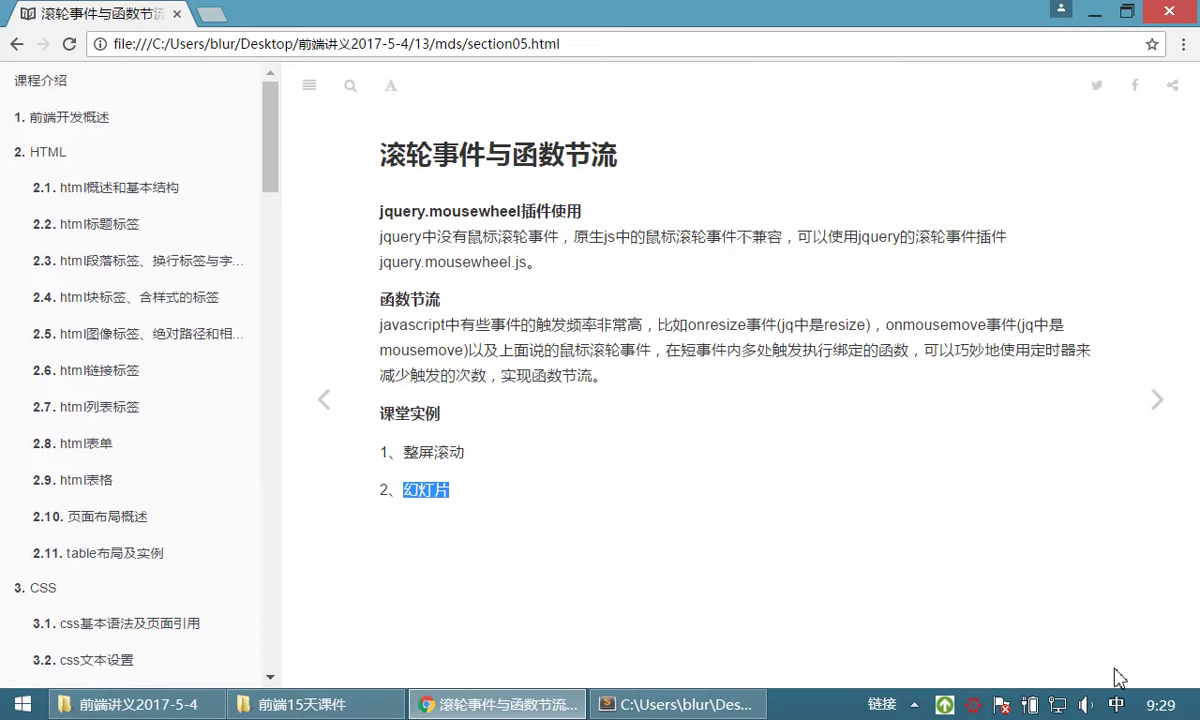
key(super+d)
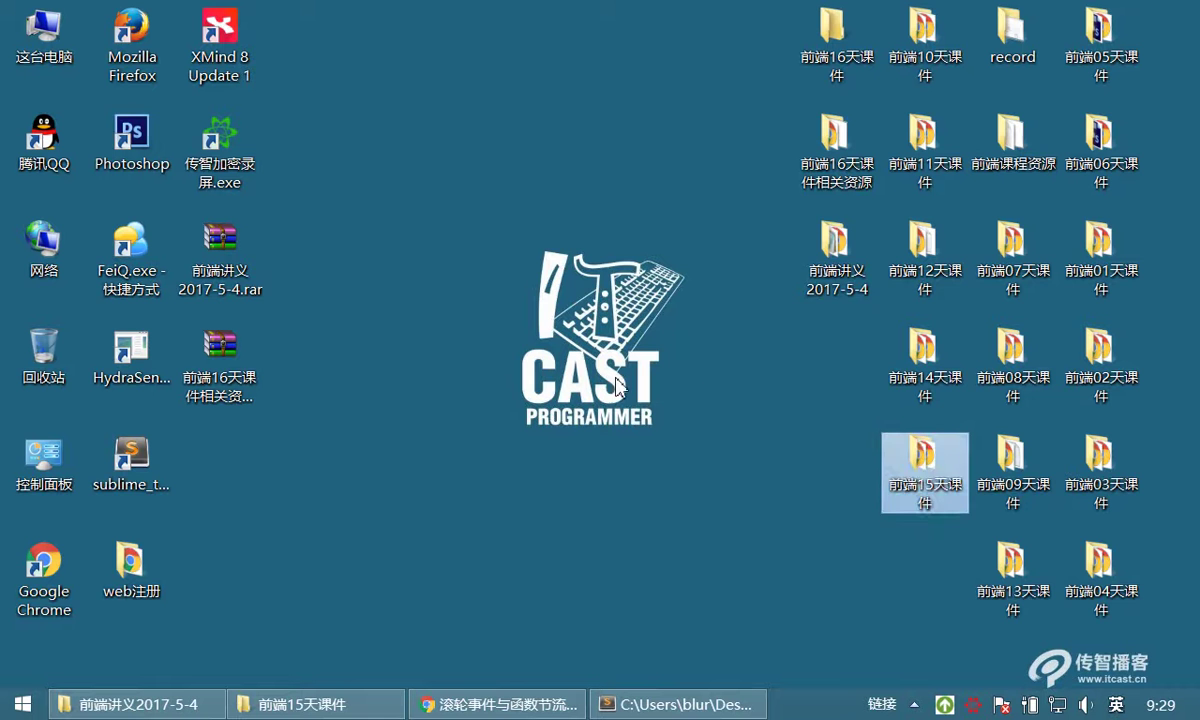
click(833, 252)
ctrl+click(862, 170)
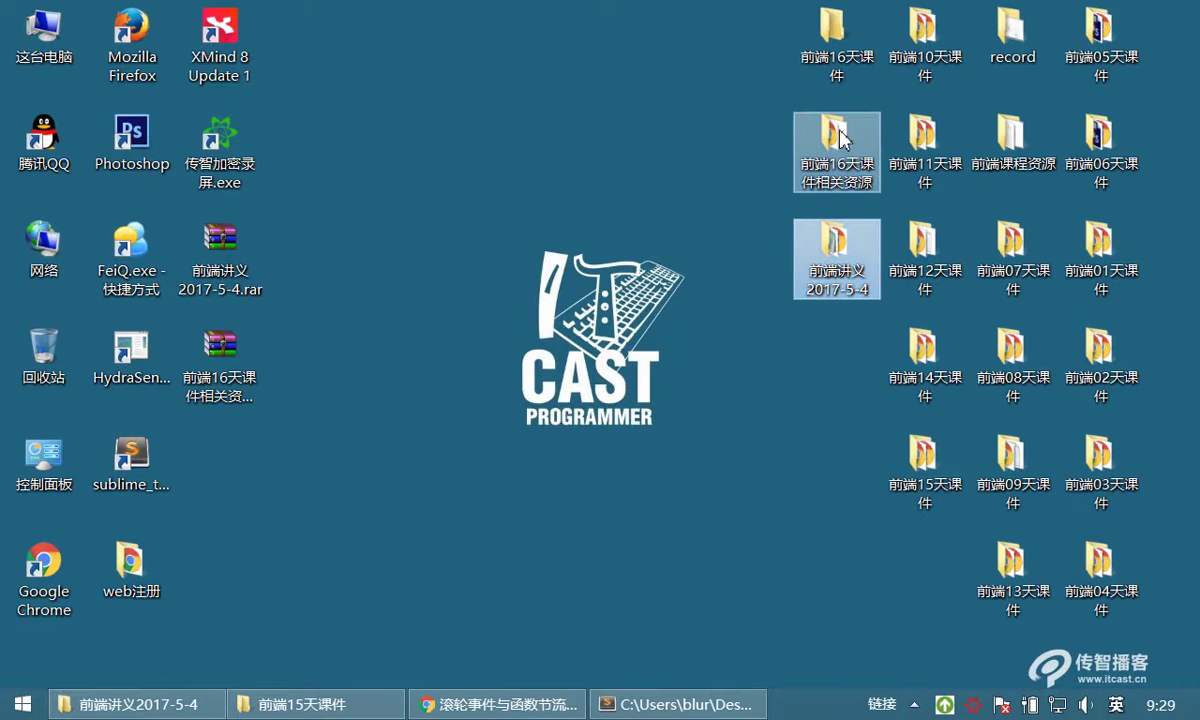
double_click(838, 163)
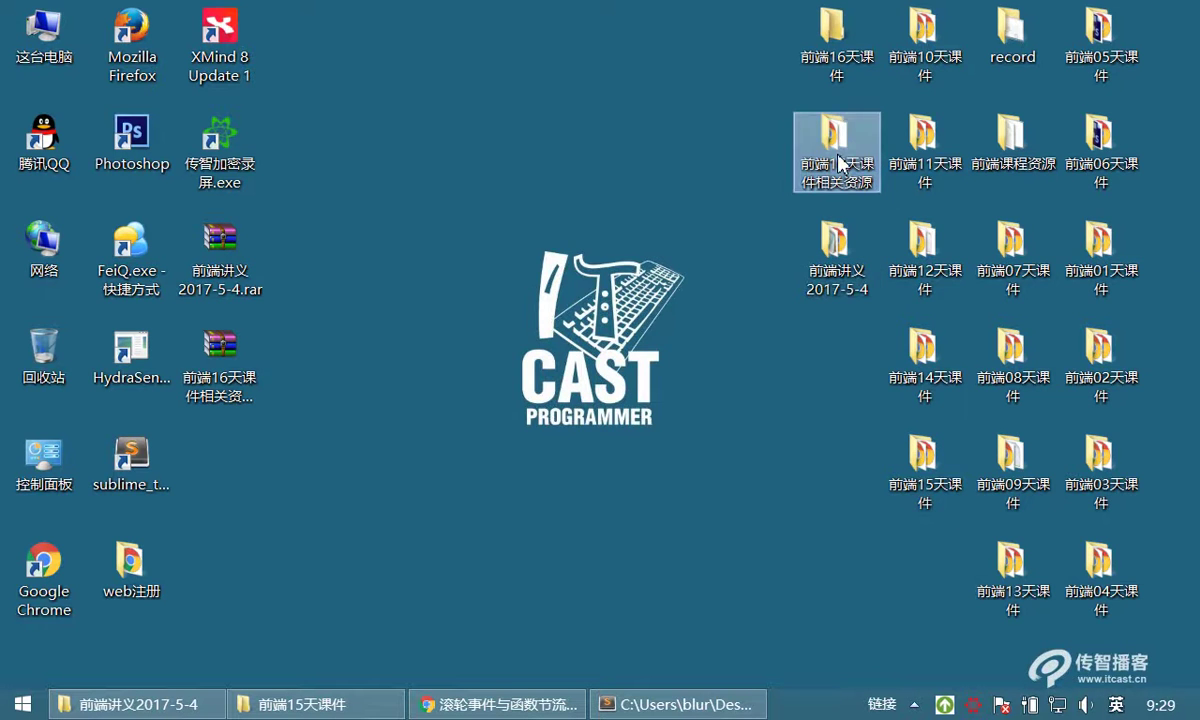
double_click(279, 176)
double_click(286, 228)
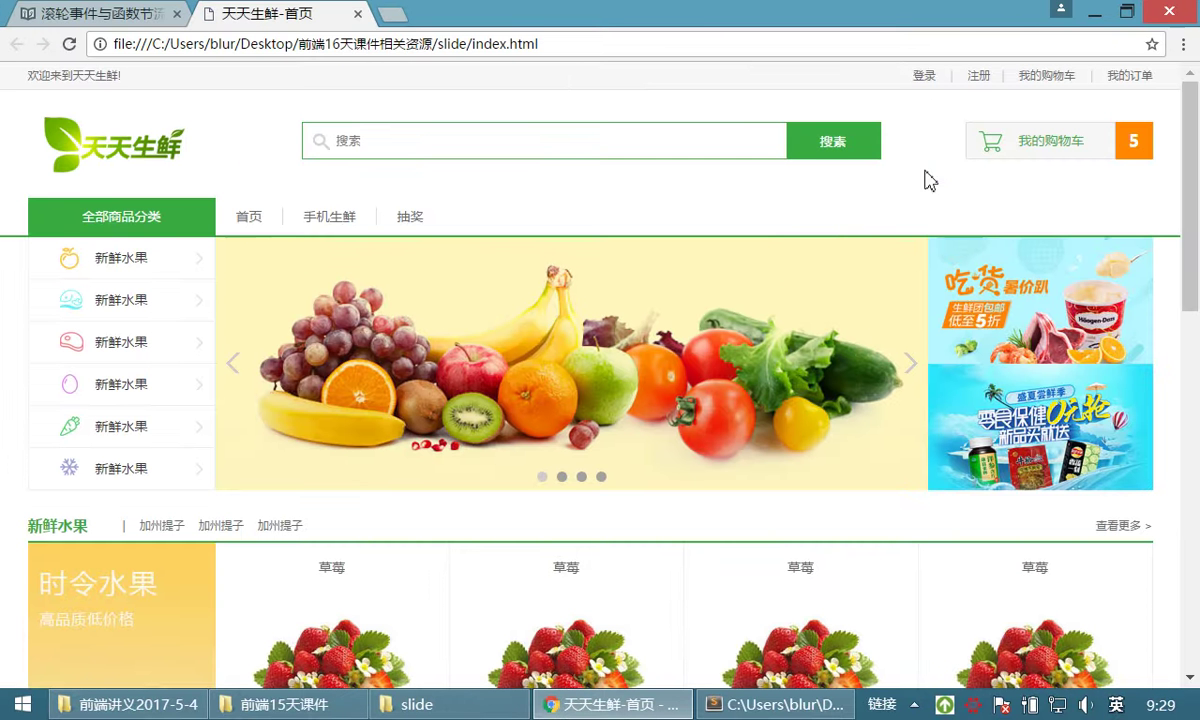
Examine the banner carousel's transitions by advancing one slide and jumping between its first, second, third and fourth slides.
click(910, 365)
scroll(583, 487, down, 2)
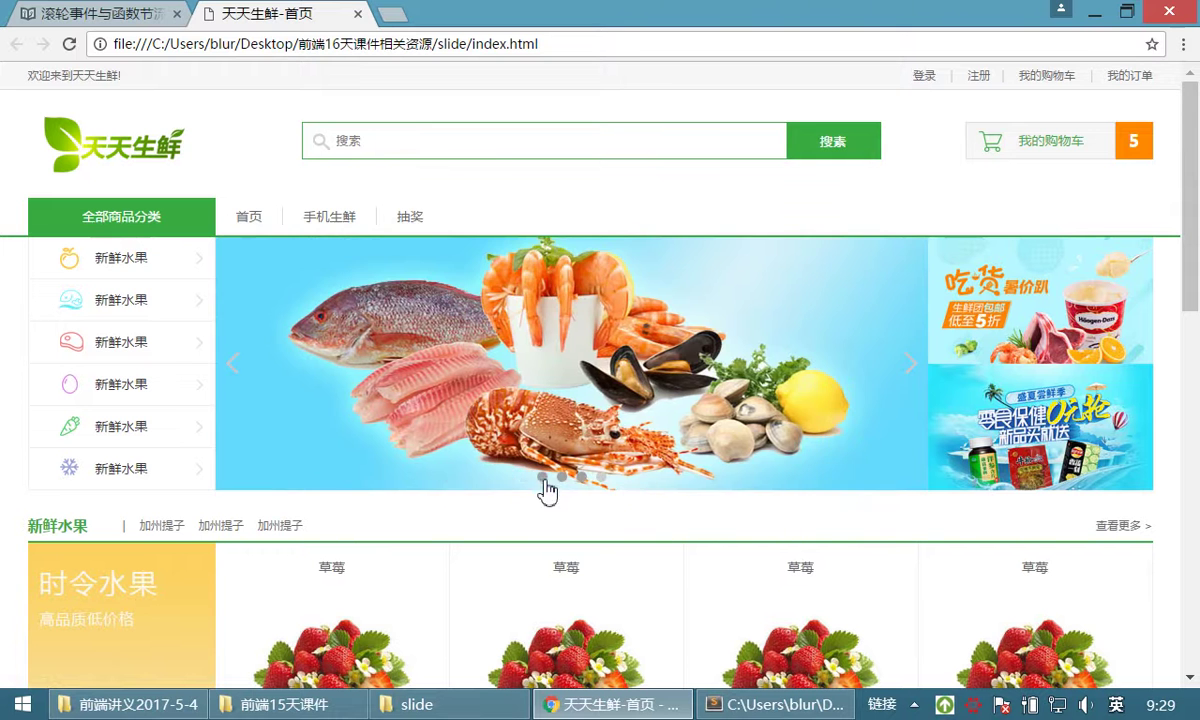
scroll(520, 485, down, 1)
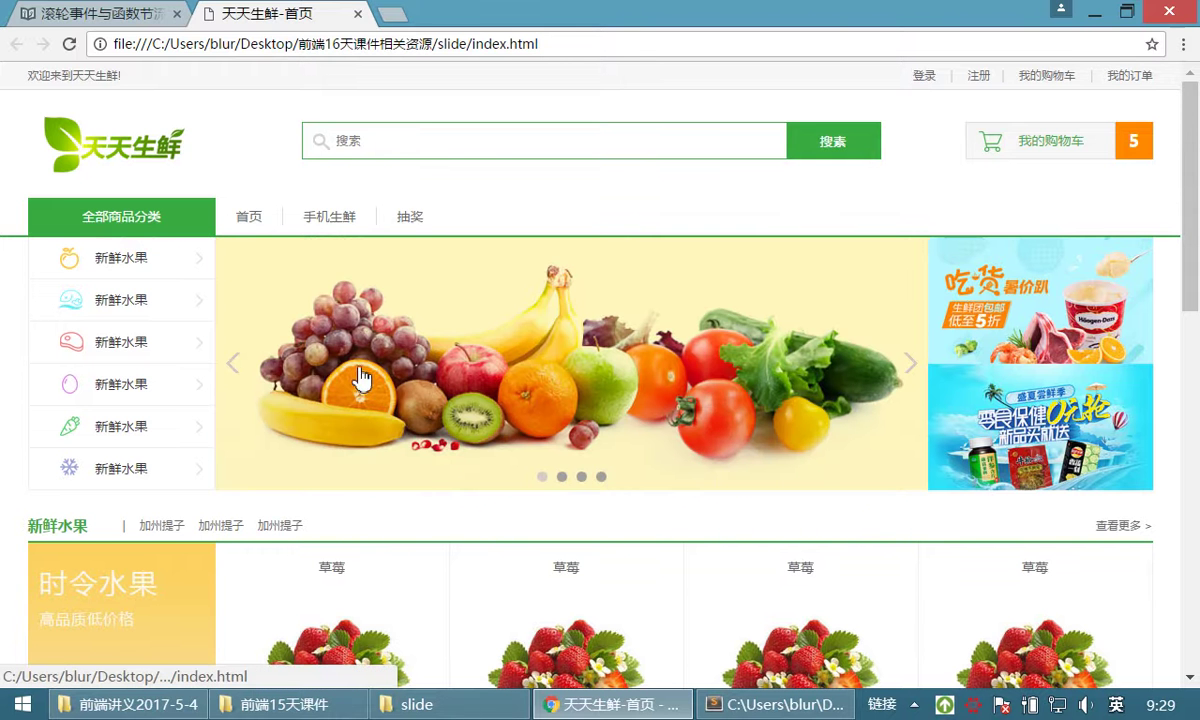
click(562, 478)
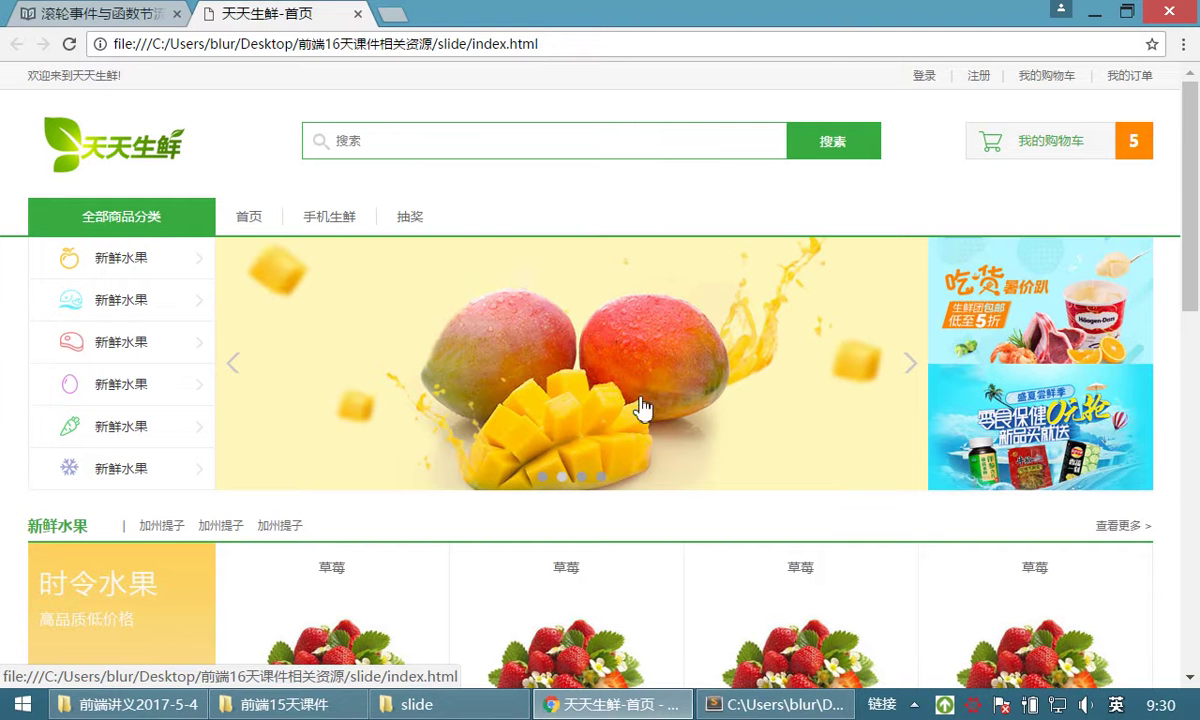
click(581, 478)
click(601, 480)
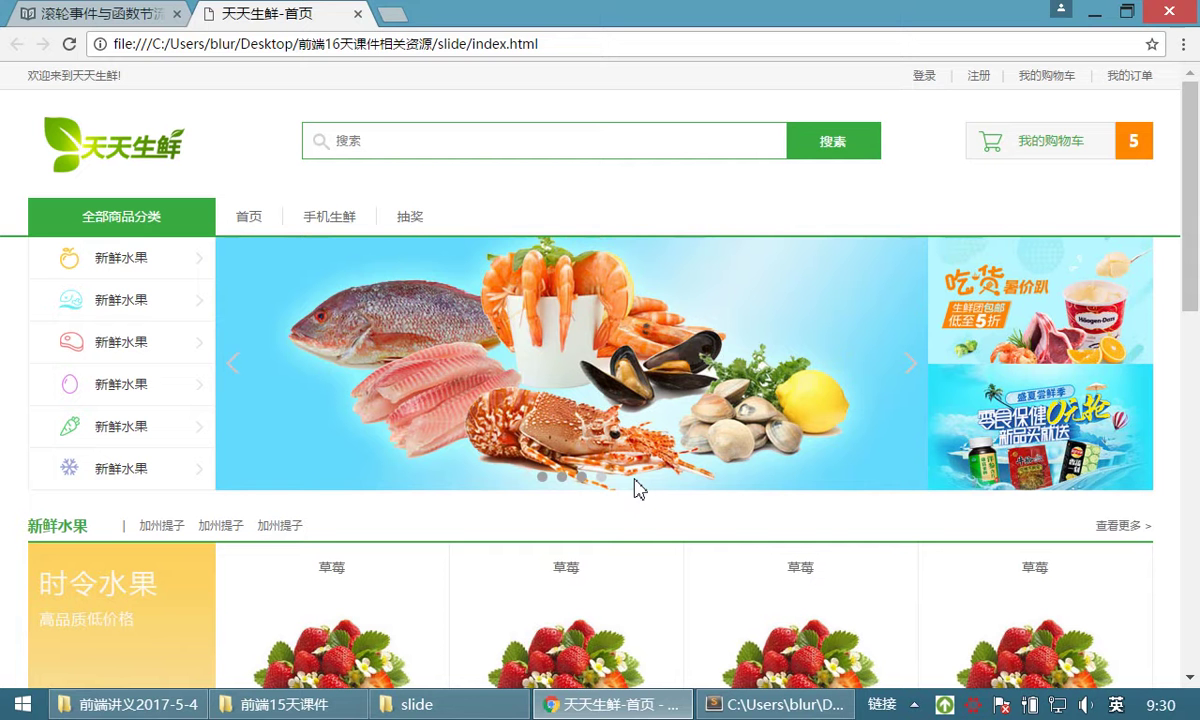
click(543, 478)
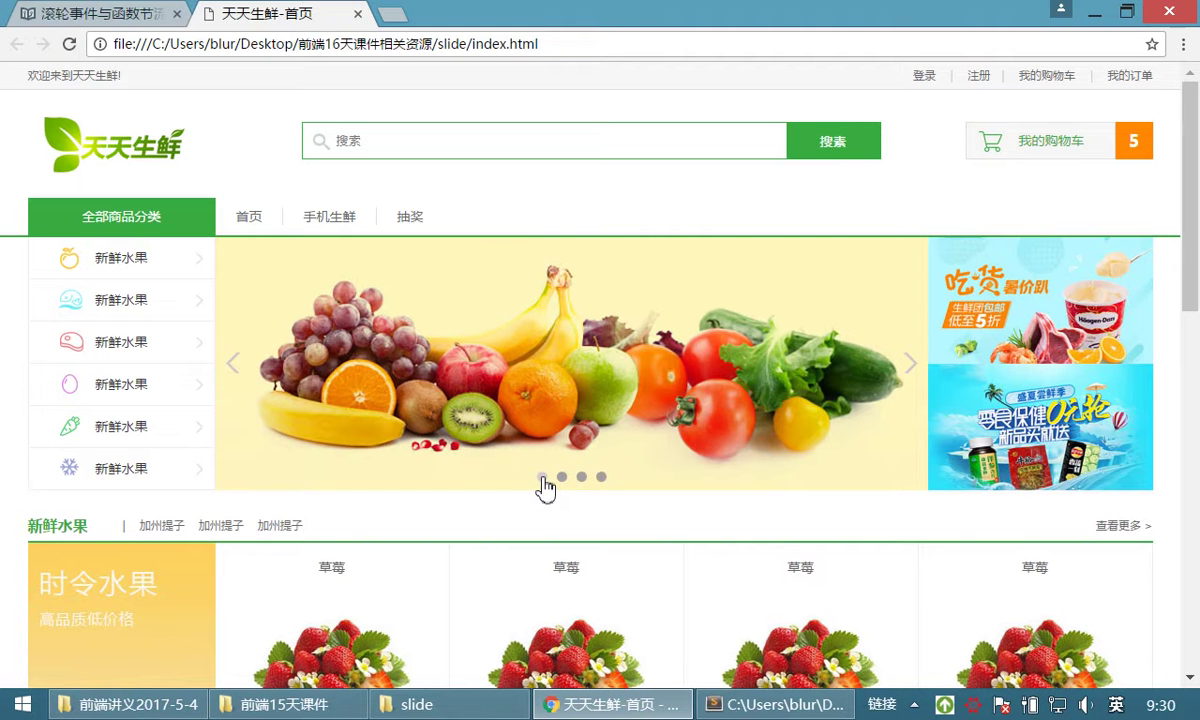
click(603, 485)
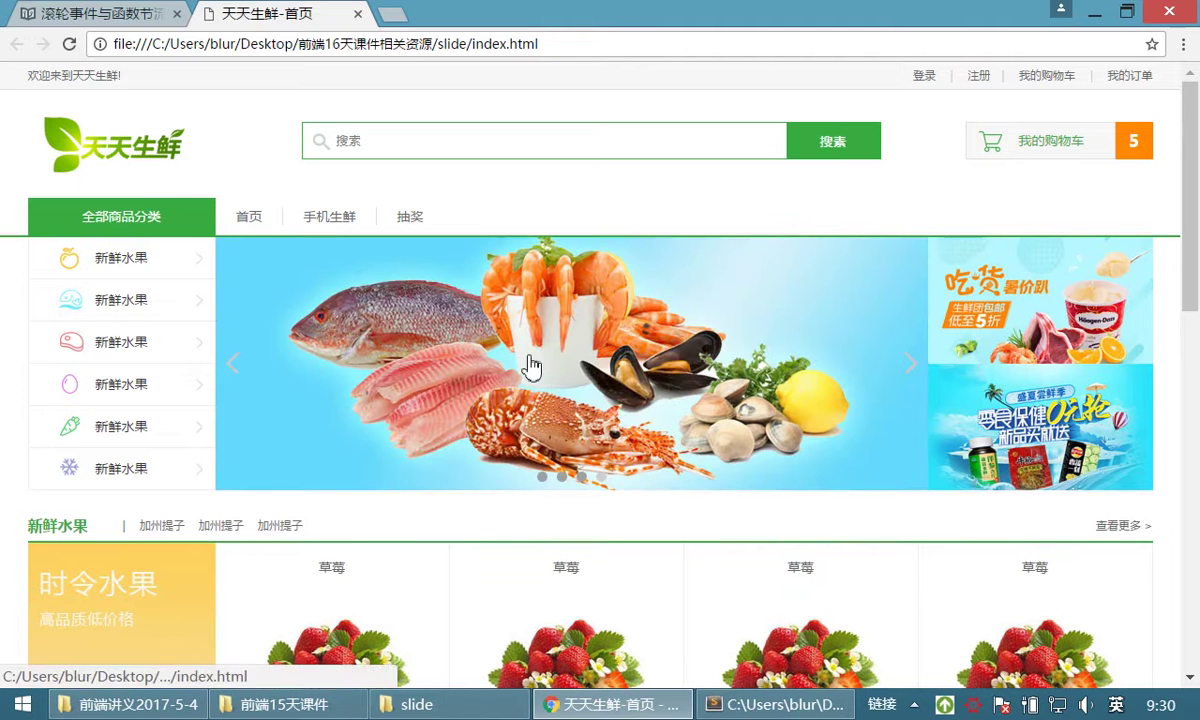
click(546, 485)
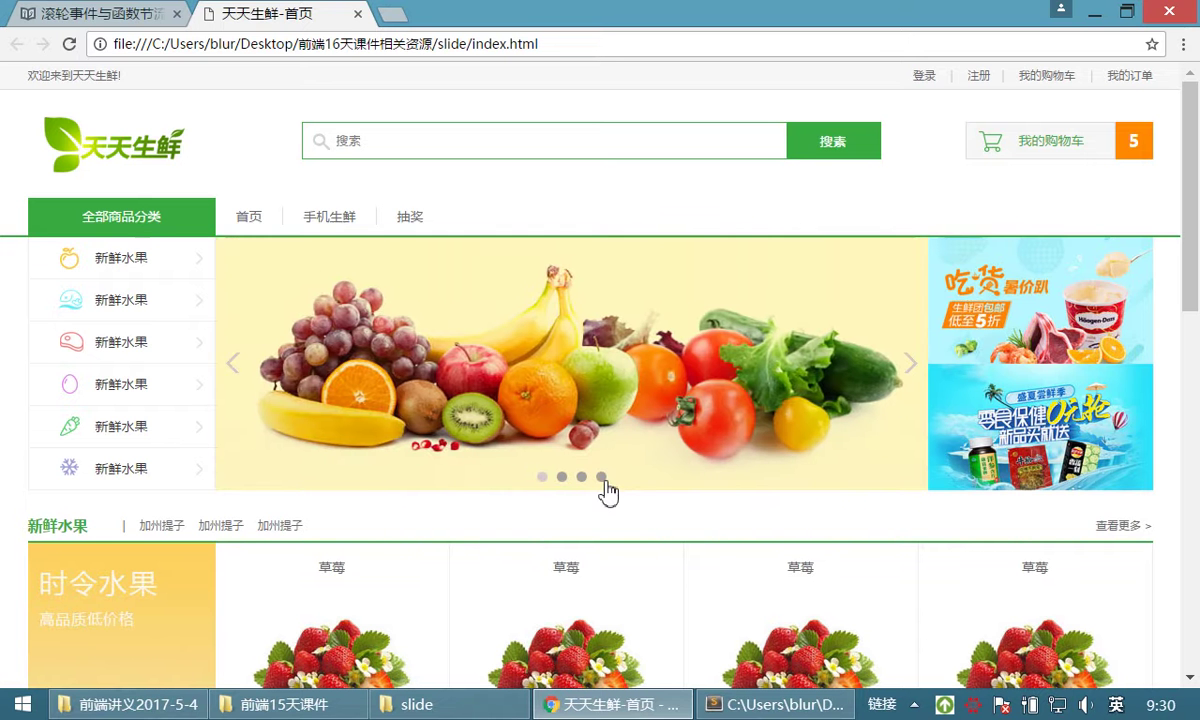
click(602, 479)
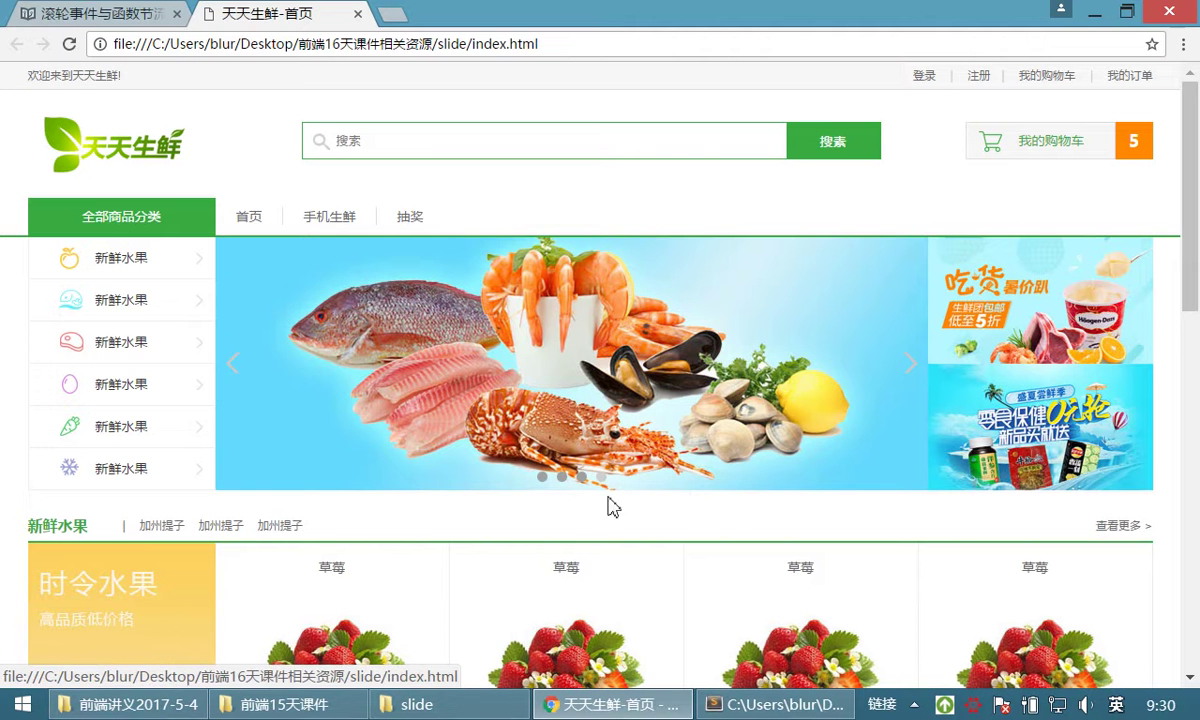
click(563, 478)
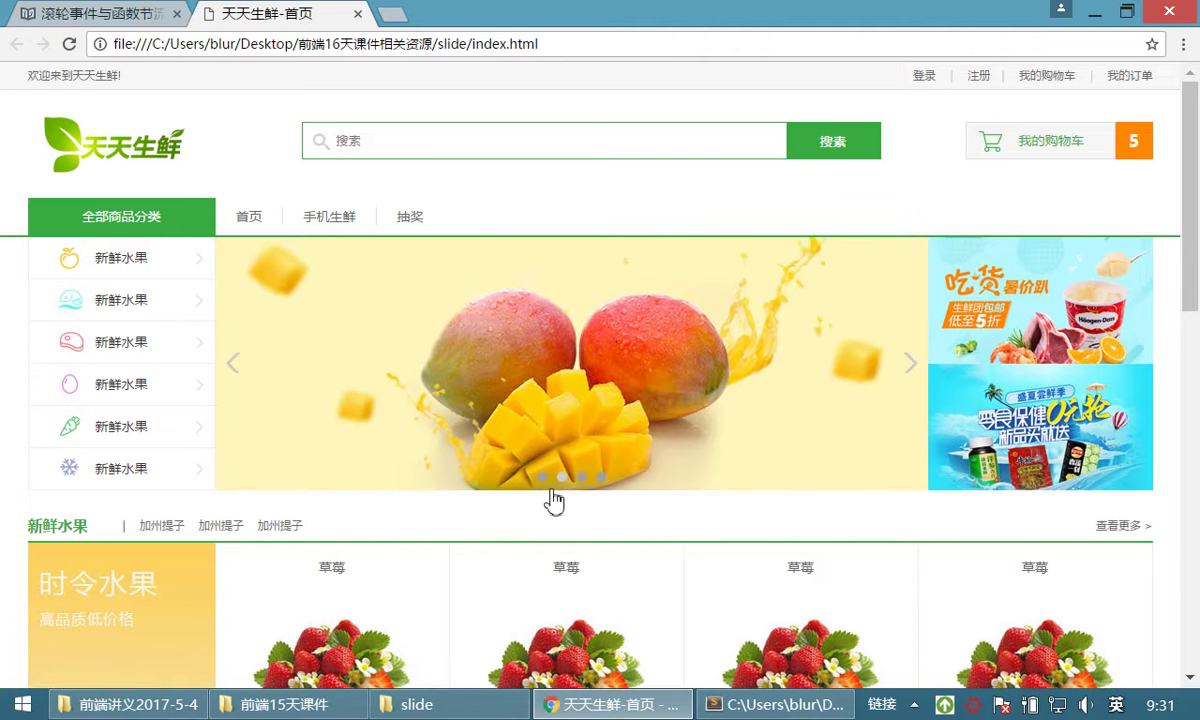
click(543, 478)
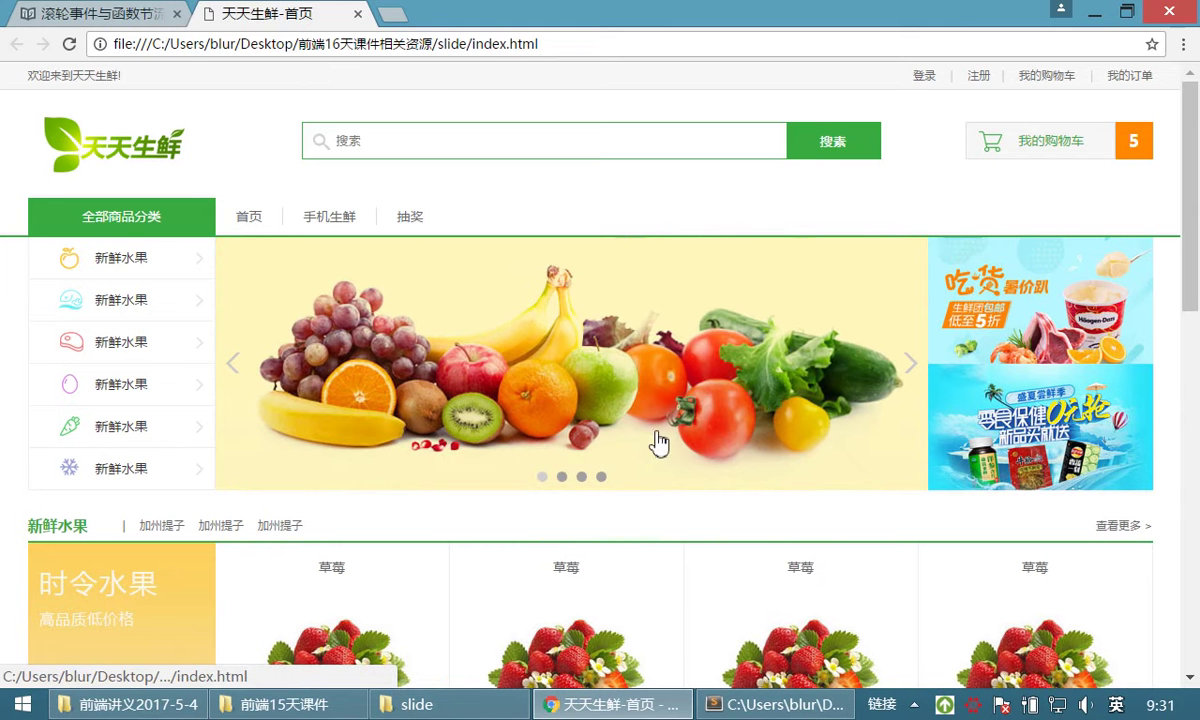
Reload the page and step the banner carousel backward through its slides to examine the reverse transitions.
key(F5)
click(236, 366)
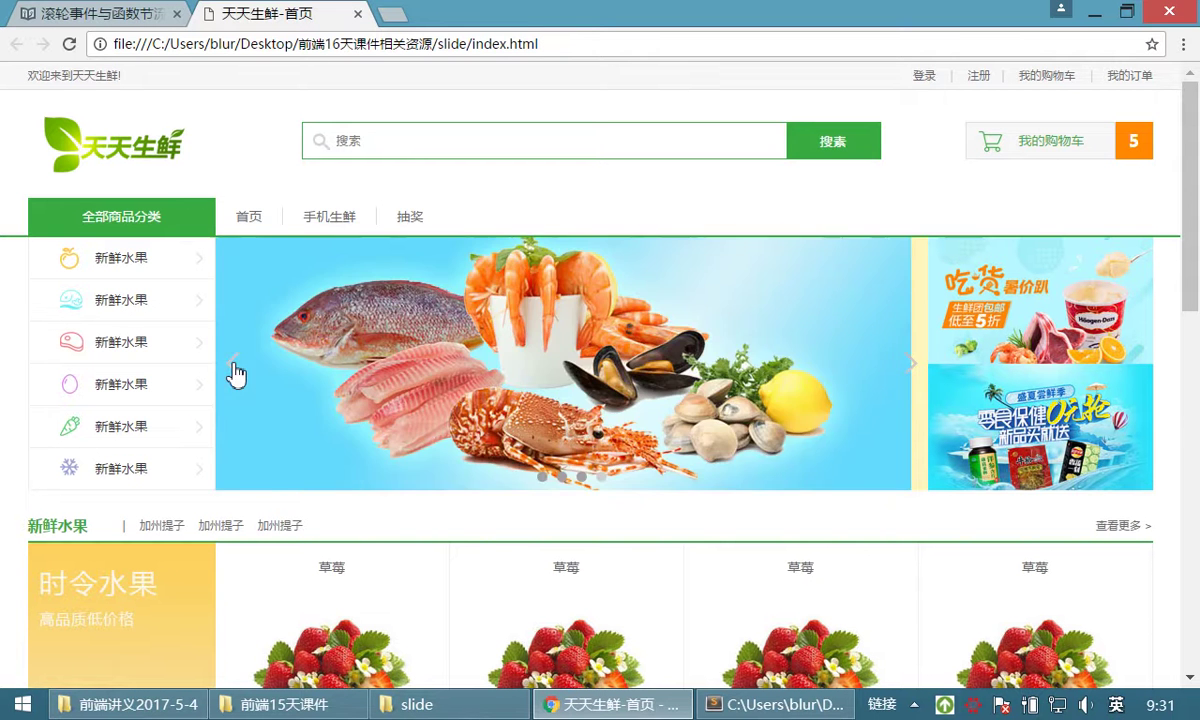
click(236, 370)
click(236, 372)
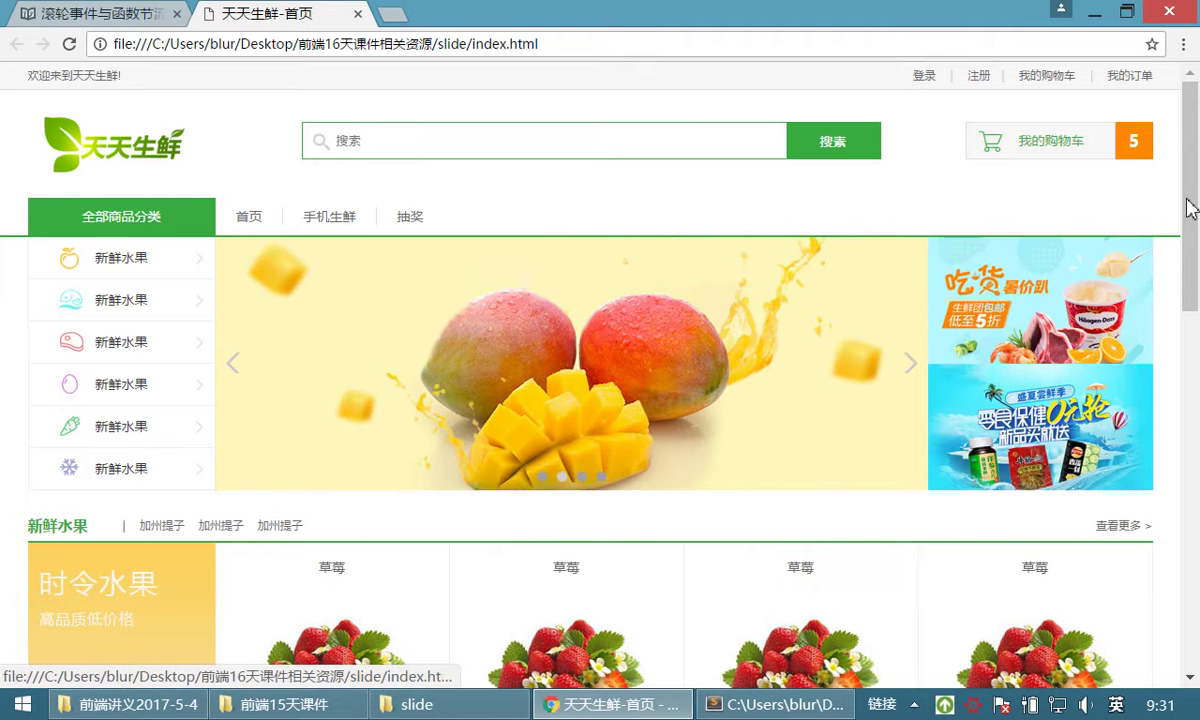
scroll(1121, 215, down, 1)
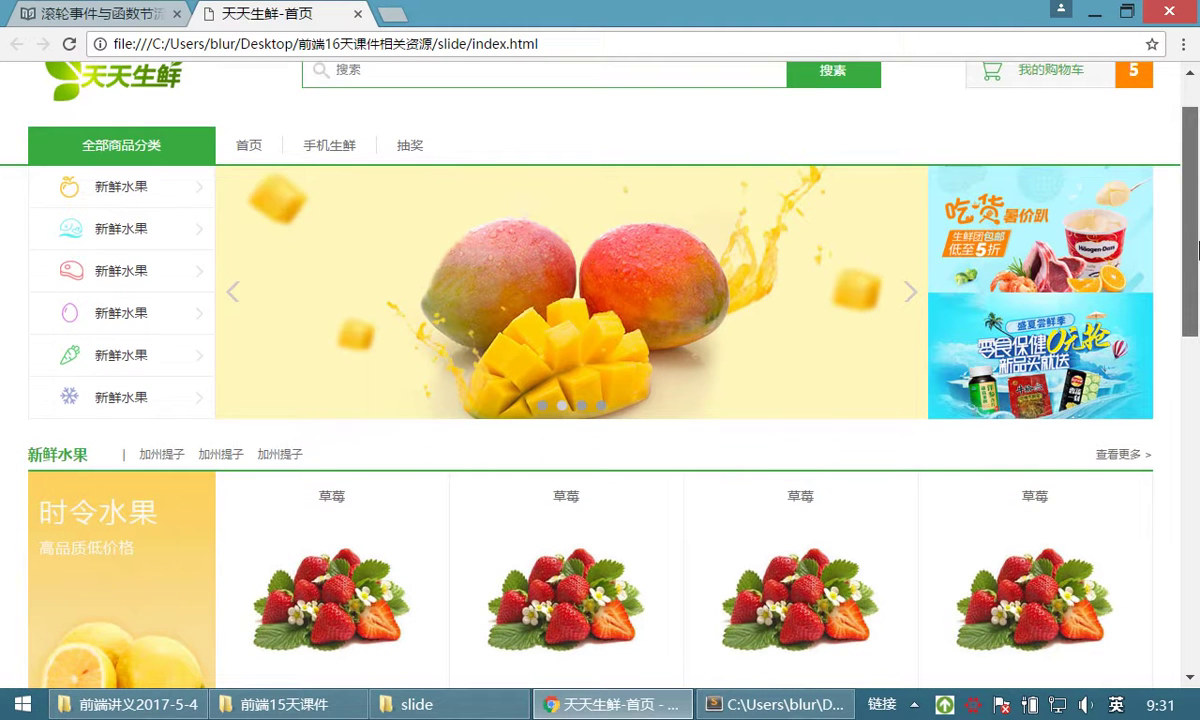
mouse_move(1198, 250)
mouse_down()
mouse_move(1198, 268)
mouse_move(1198, 240)
mouse_up()
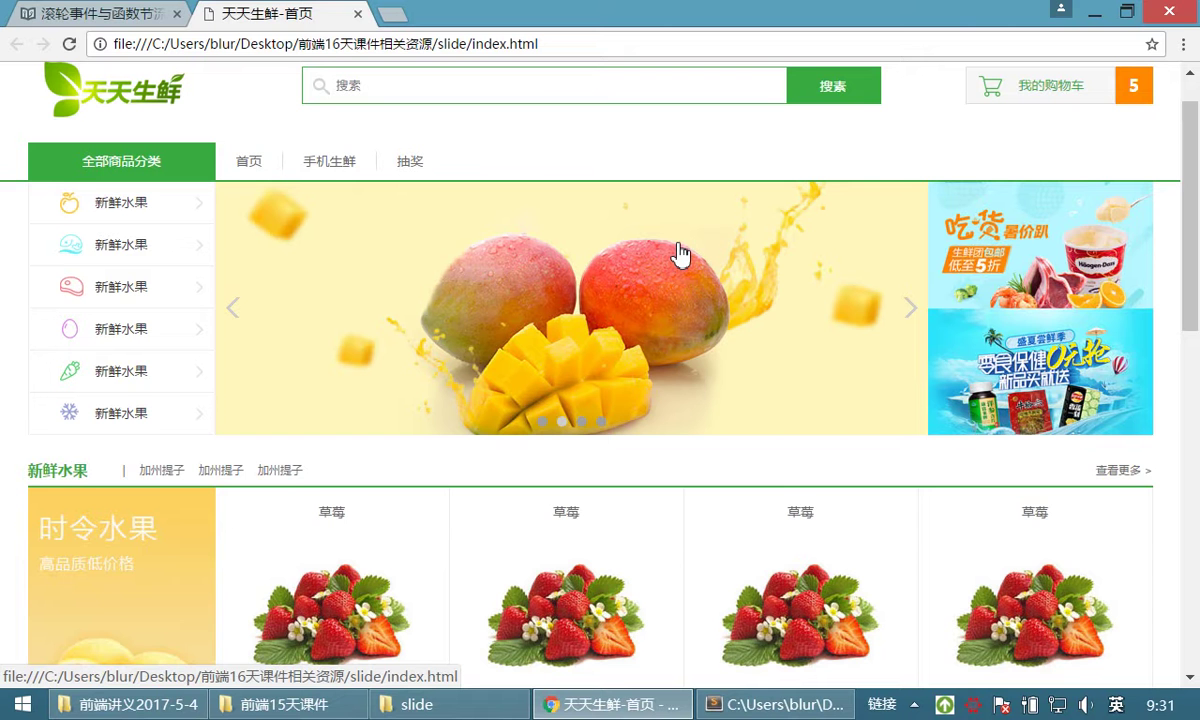
drag(1197, 182, 1197, 164)
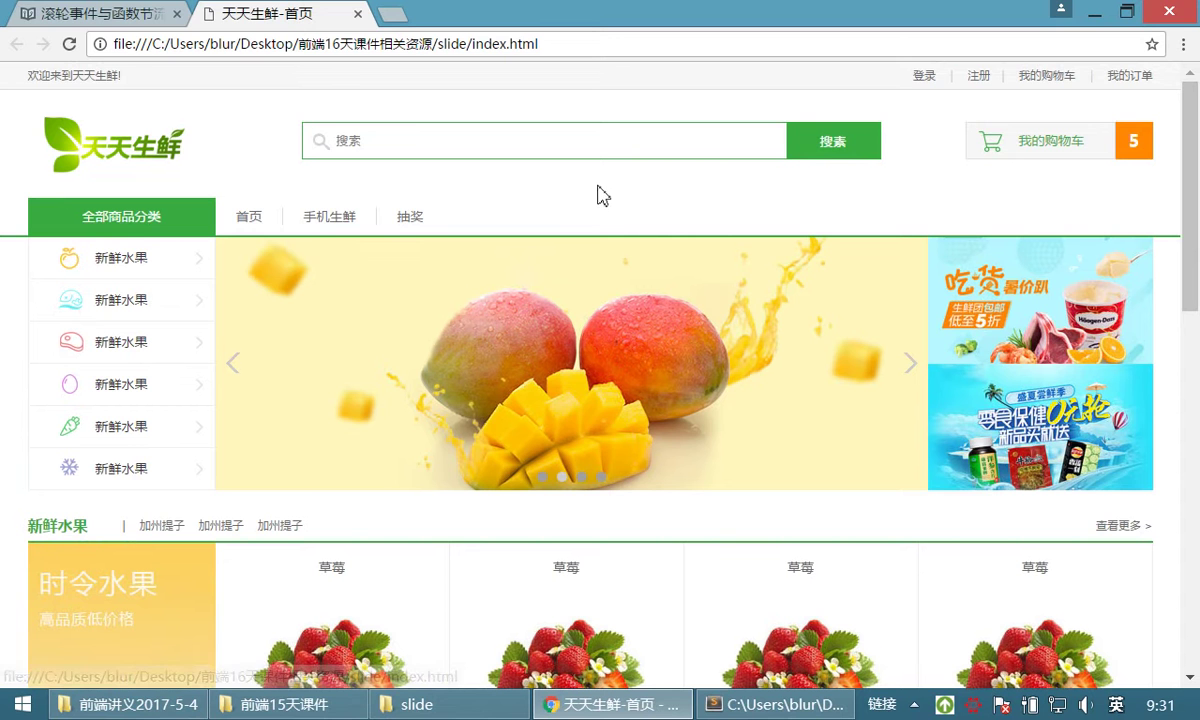
scroll(1165, 125, down, 3)
scroll(1165, 125, up, 3)
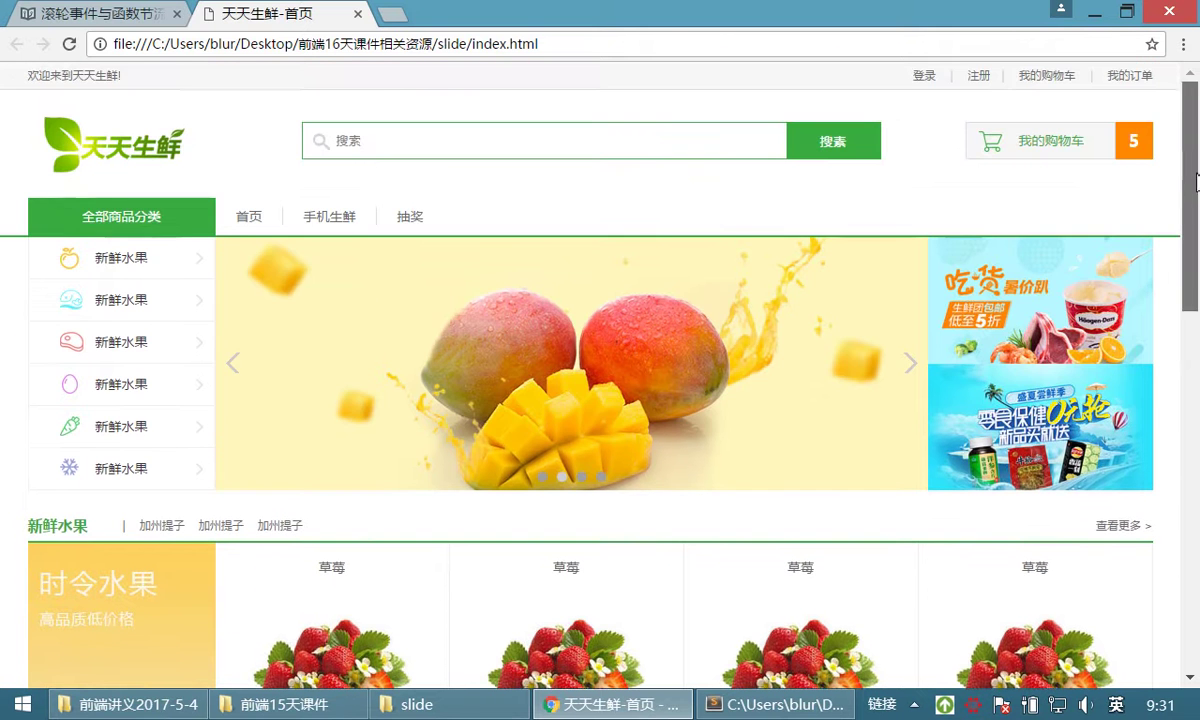
Minimize the browser and launch Photoshop from the desktop.
click(1093, 13)
click(1090, 12)
click(120, 150)
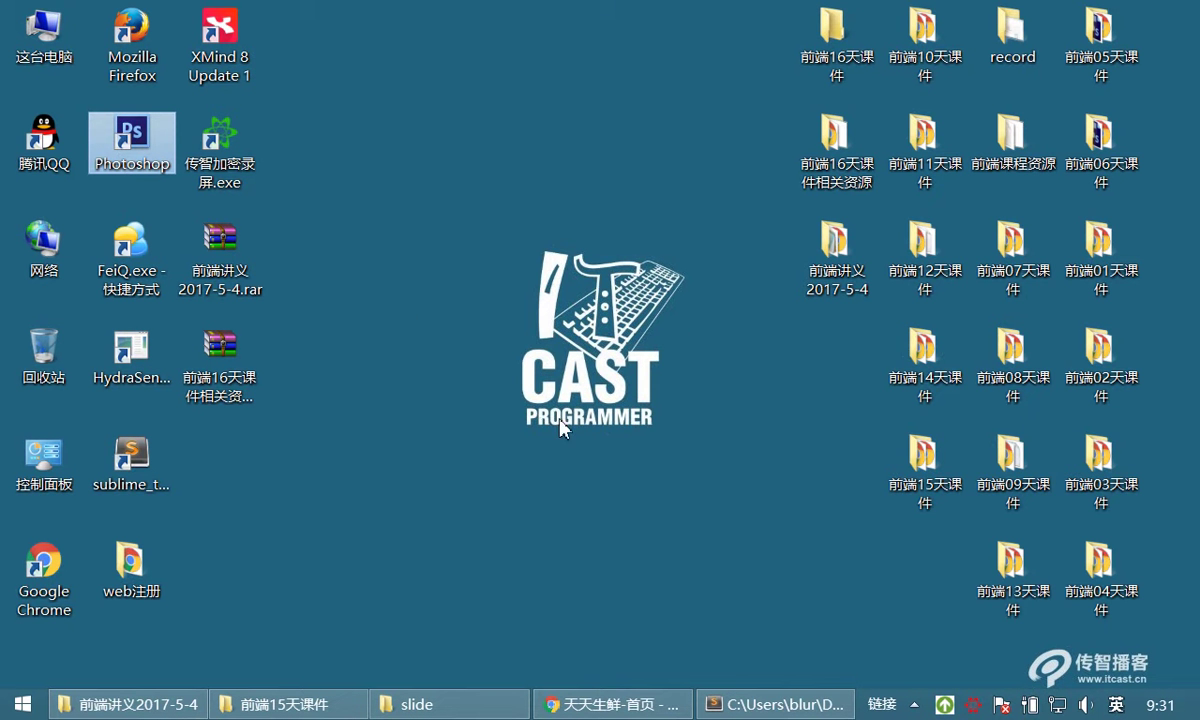
click(466, 316)
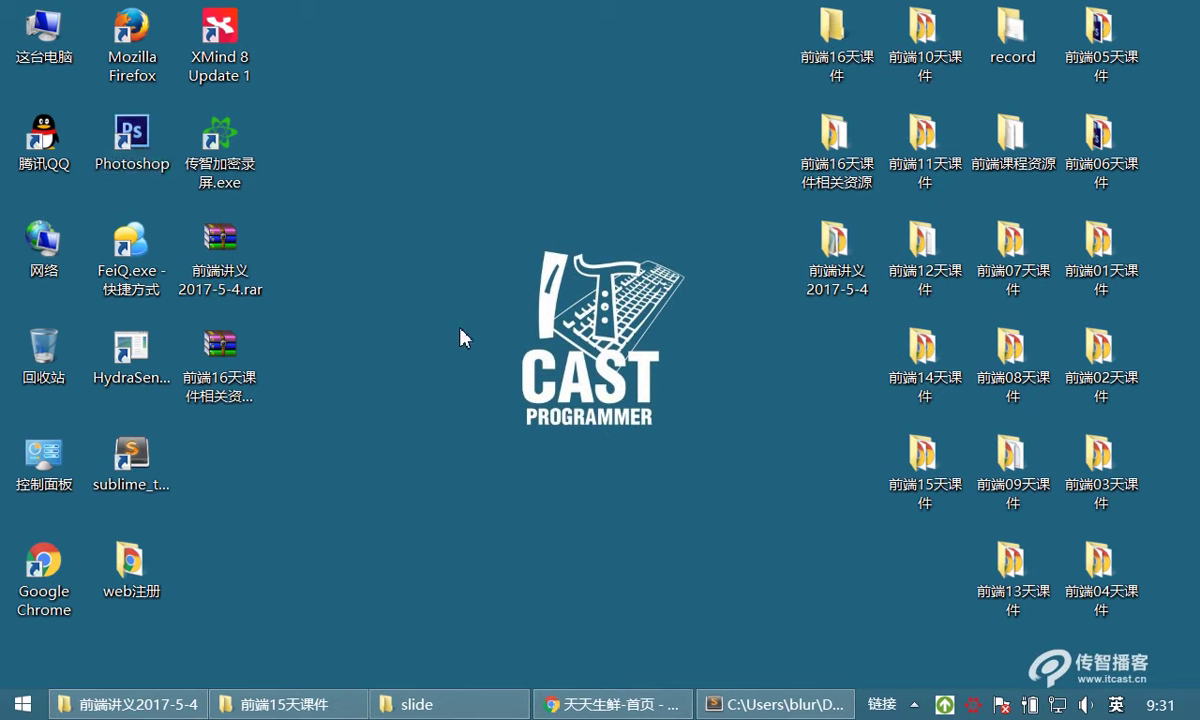
click(913, 704)
double_click(131, 140)
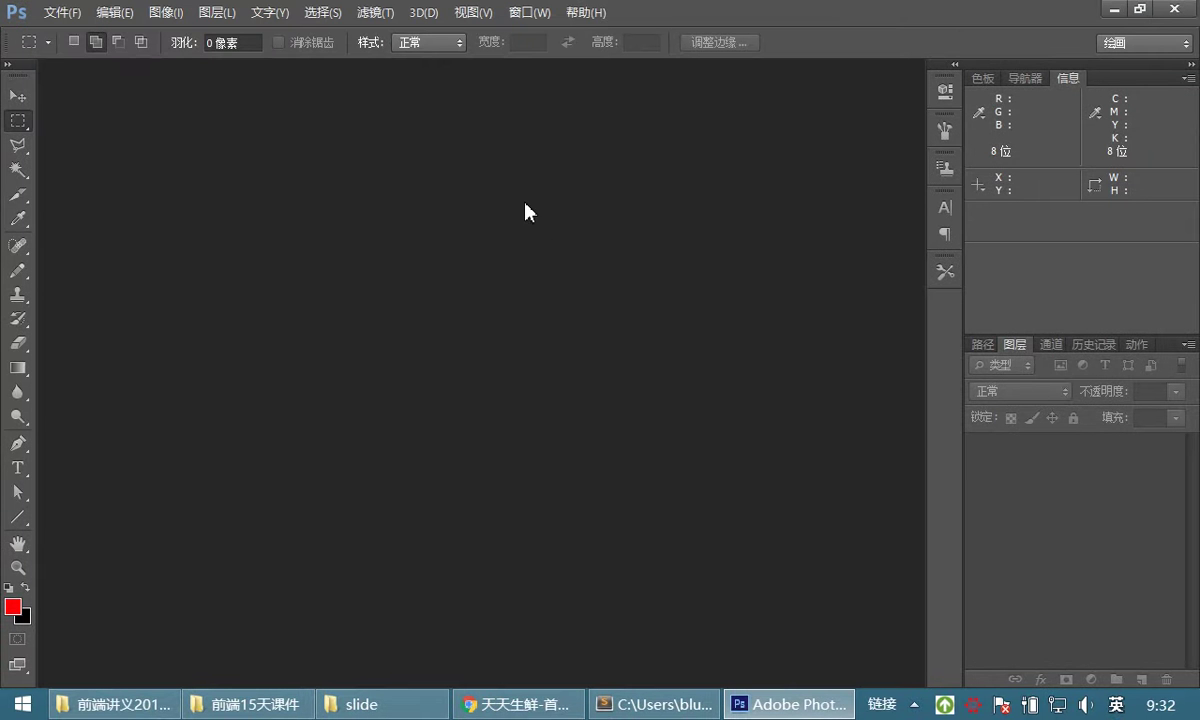
click(51, 13)
click(58, 34)
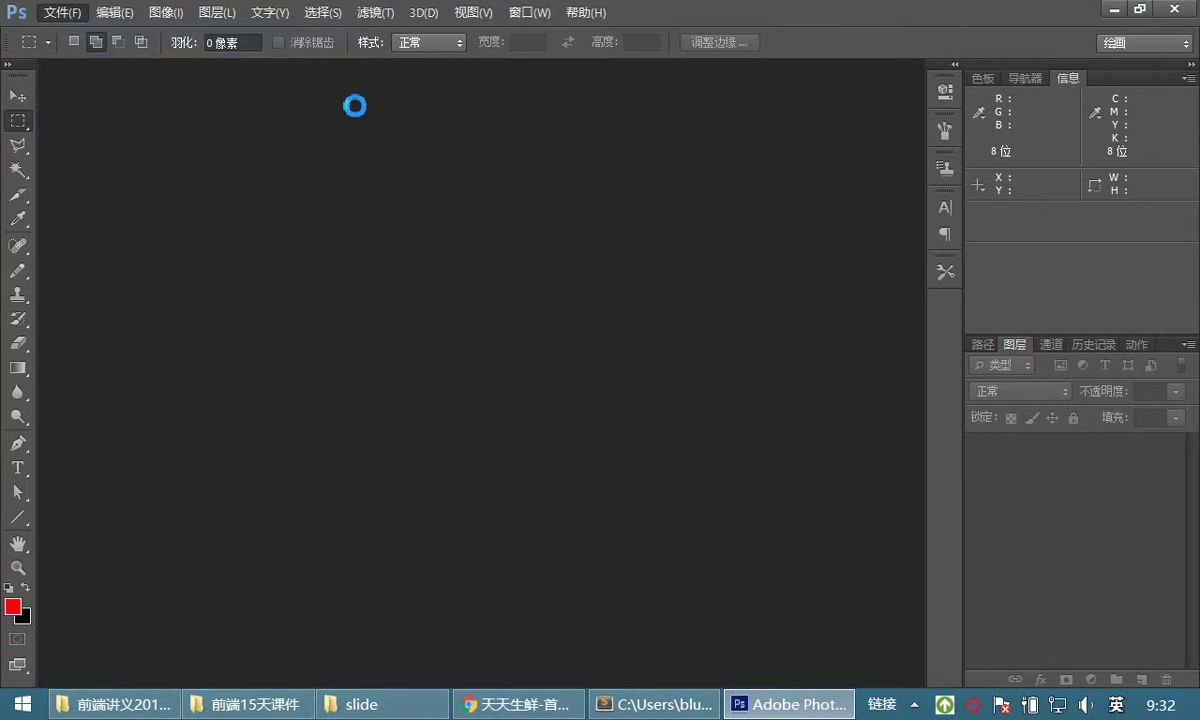
click(625, 172)
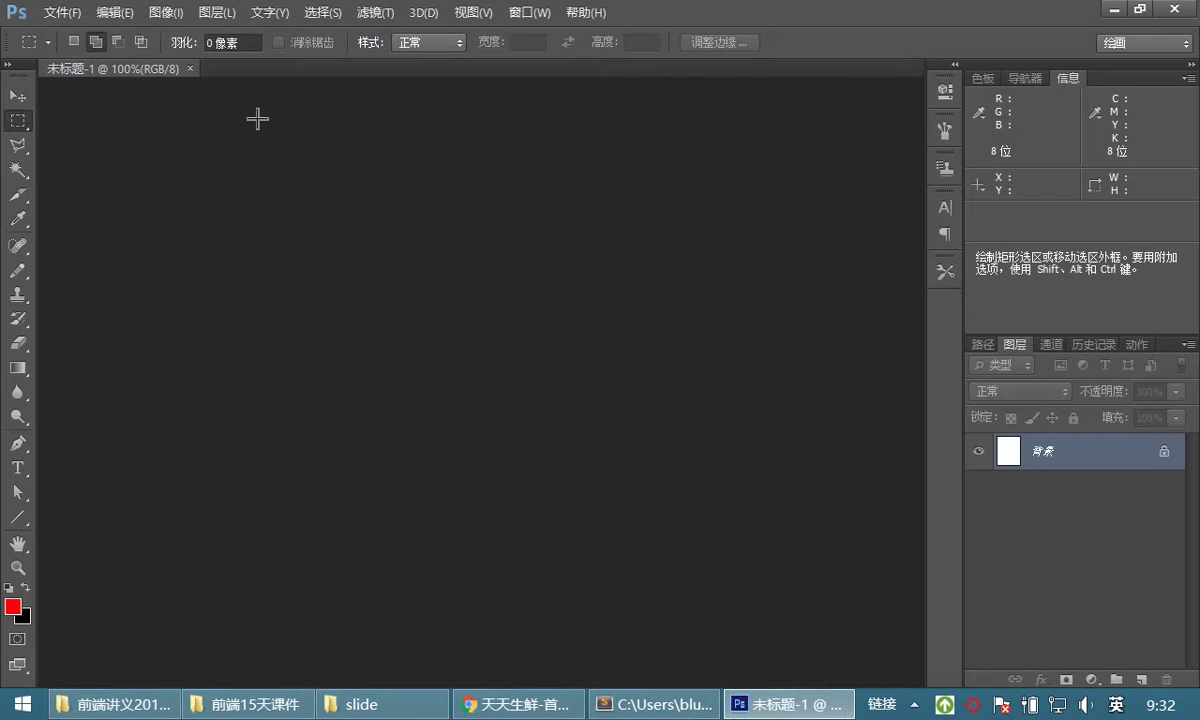
click(189, 68)
Create a new document 1280 pixels wide and 768 pixels high.
click(52, 13)
click(58, 34)
drag(388, 254, 279, 254)
text(1280)
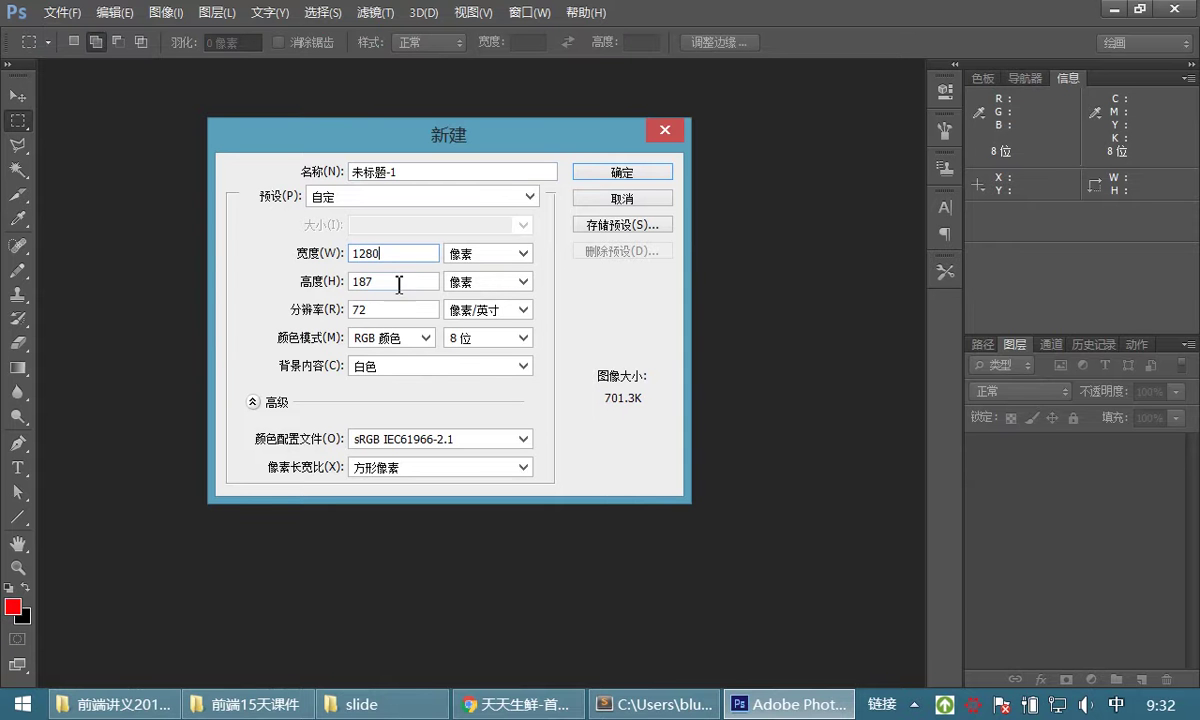
drag(399, 285, 277, 295)
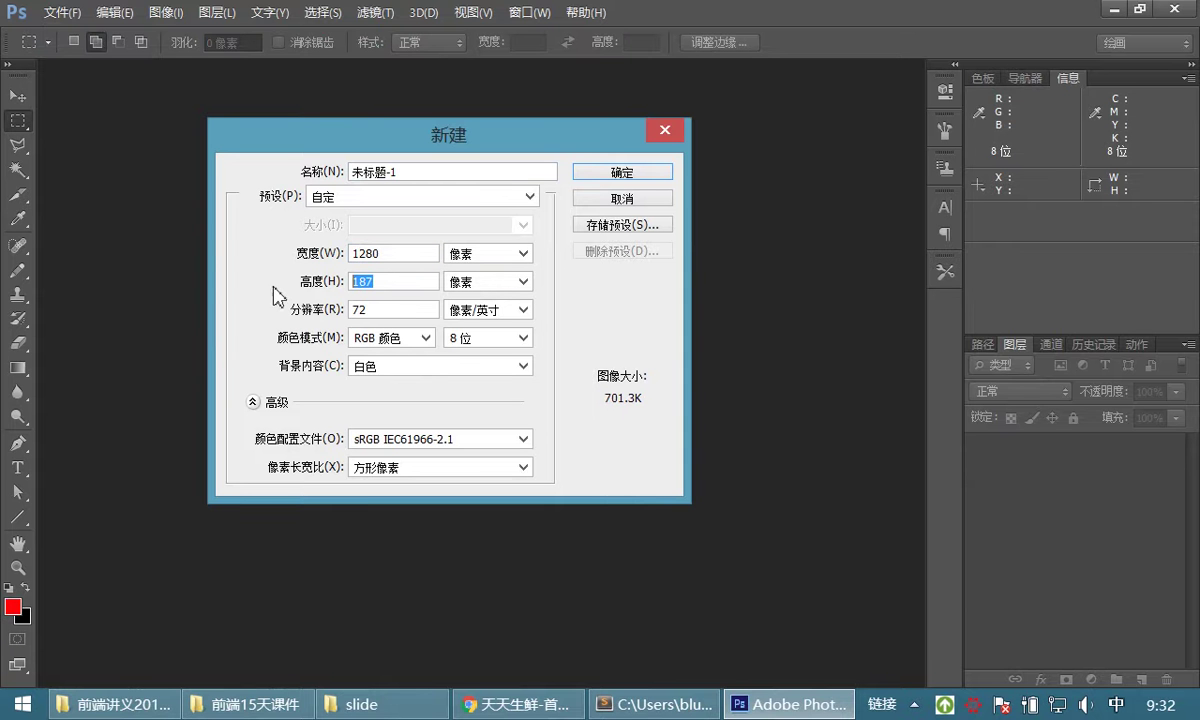
text(768)
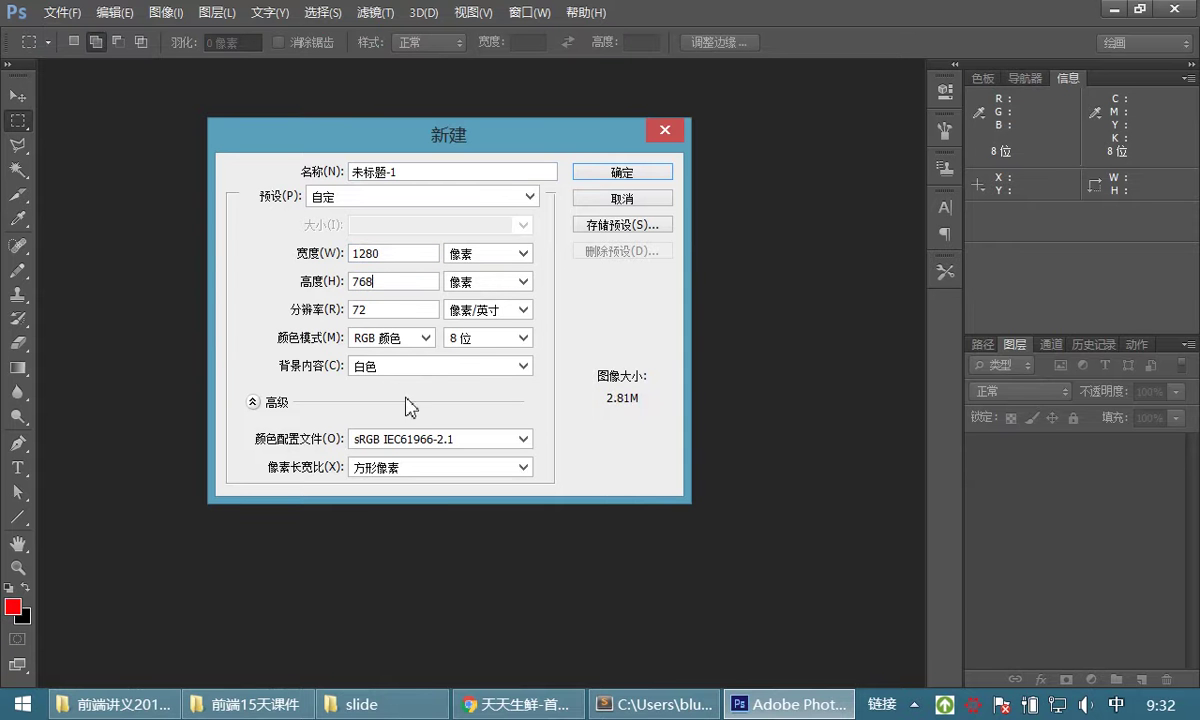
click(622, 173)
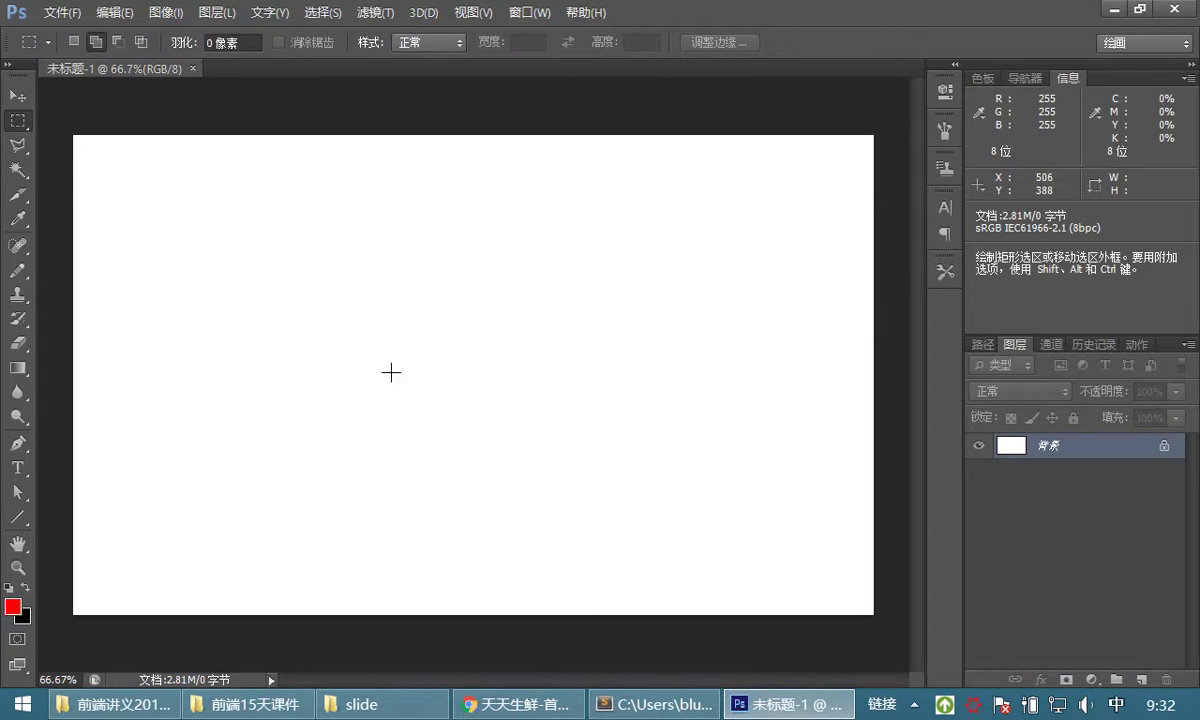
Add a new layer and place a rectangular selection about 444 × 157 px in the upper middle of the canvas.
click(1143, 681)
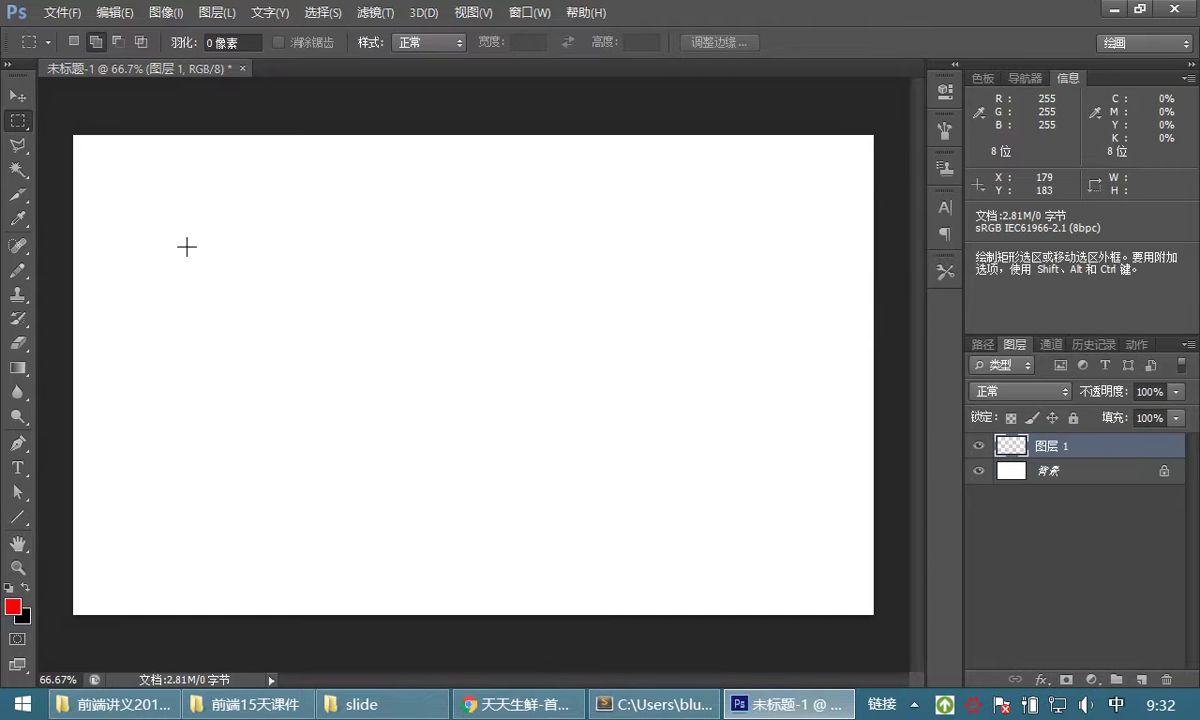
drag(206, 222, 484, 320)
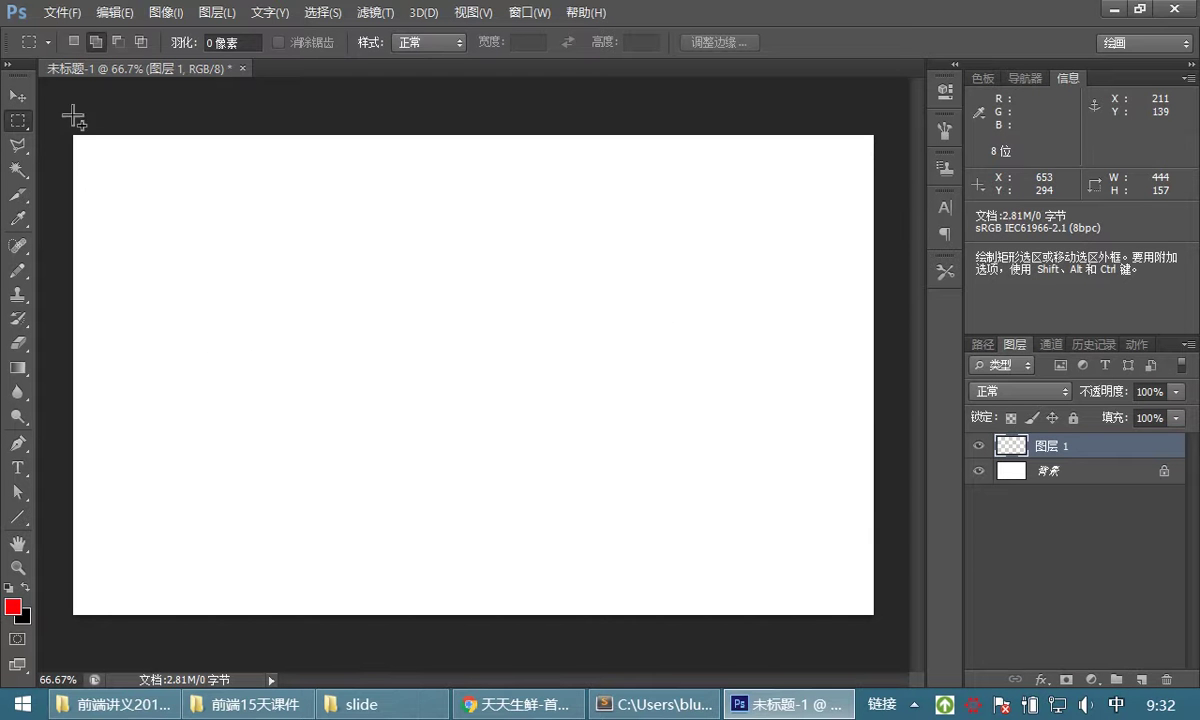
drag(319, 250, 440, 260)
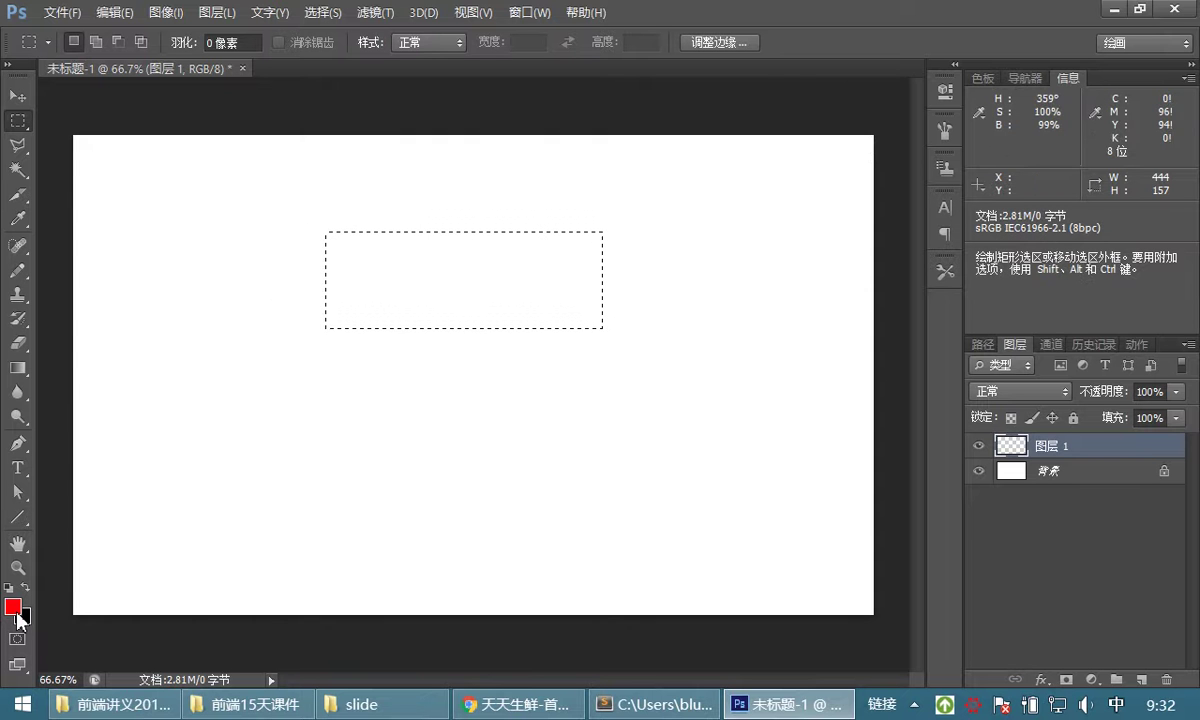
Fill the rectangular selection on the new layer with white.
click(108, 16)
click(197, 353)
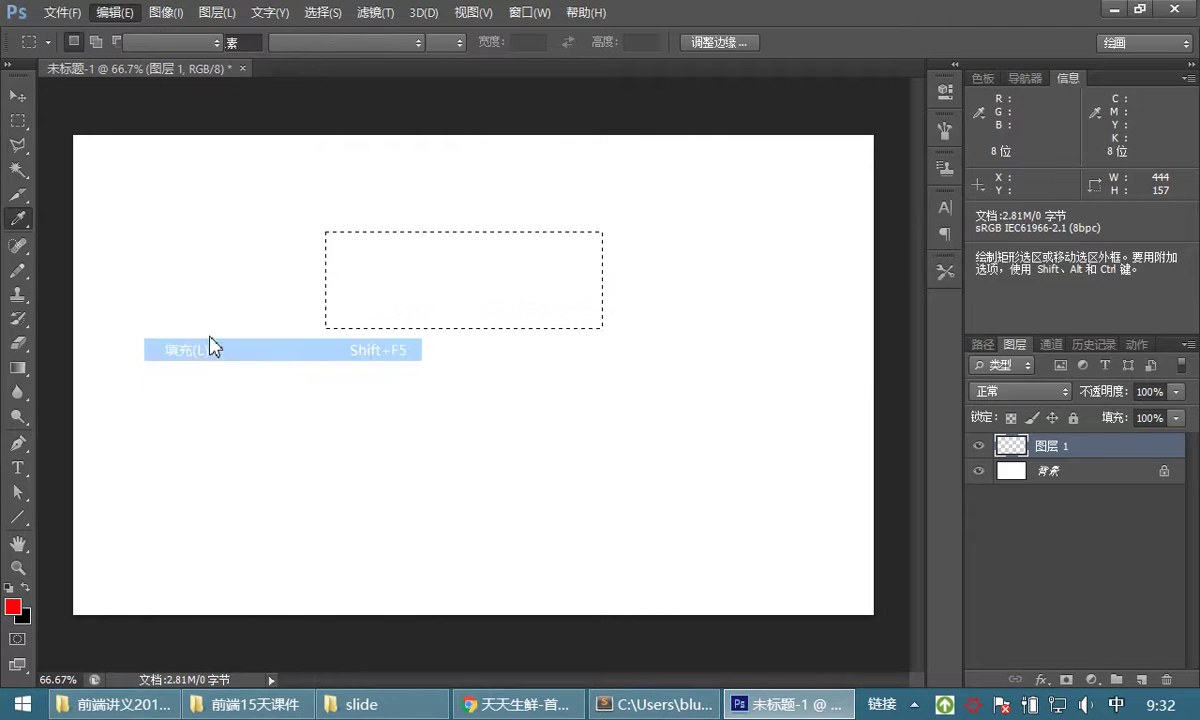
key(Return)
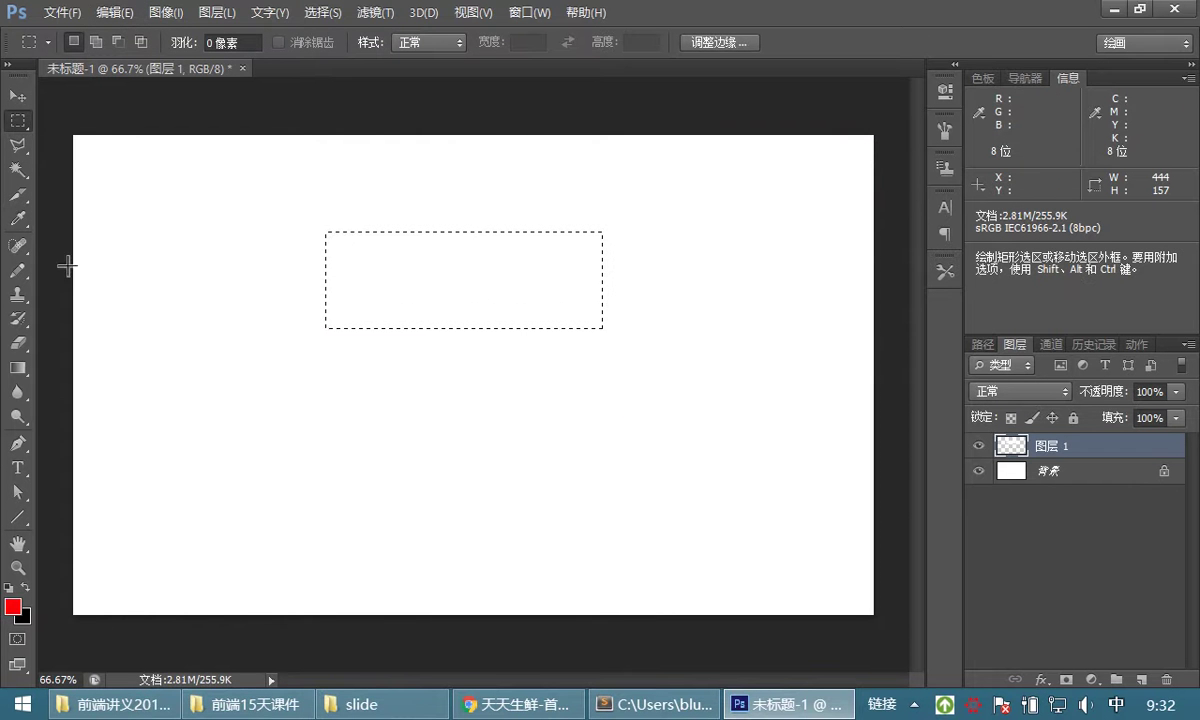
Fill the rectangular selection on 图层 1 with the red foreground colour.
click(108, 13)
click(185, 350)
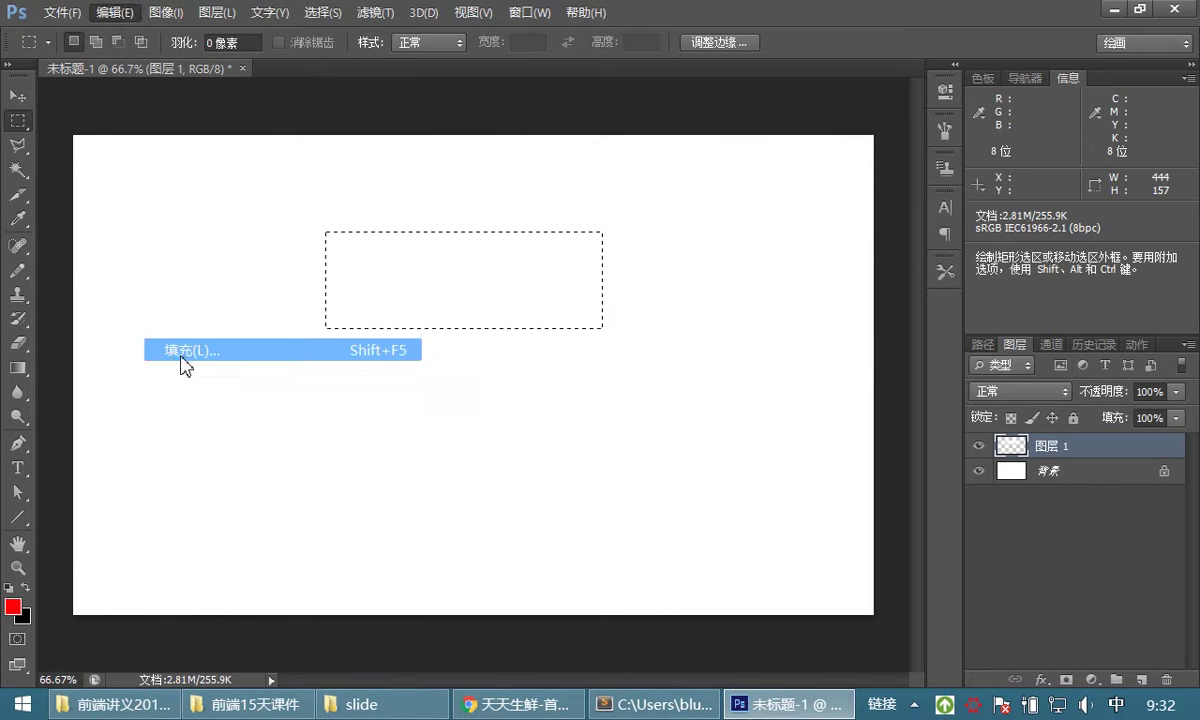
click(685, 211)
click(690, 230)
click(840, 196)
key(m)
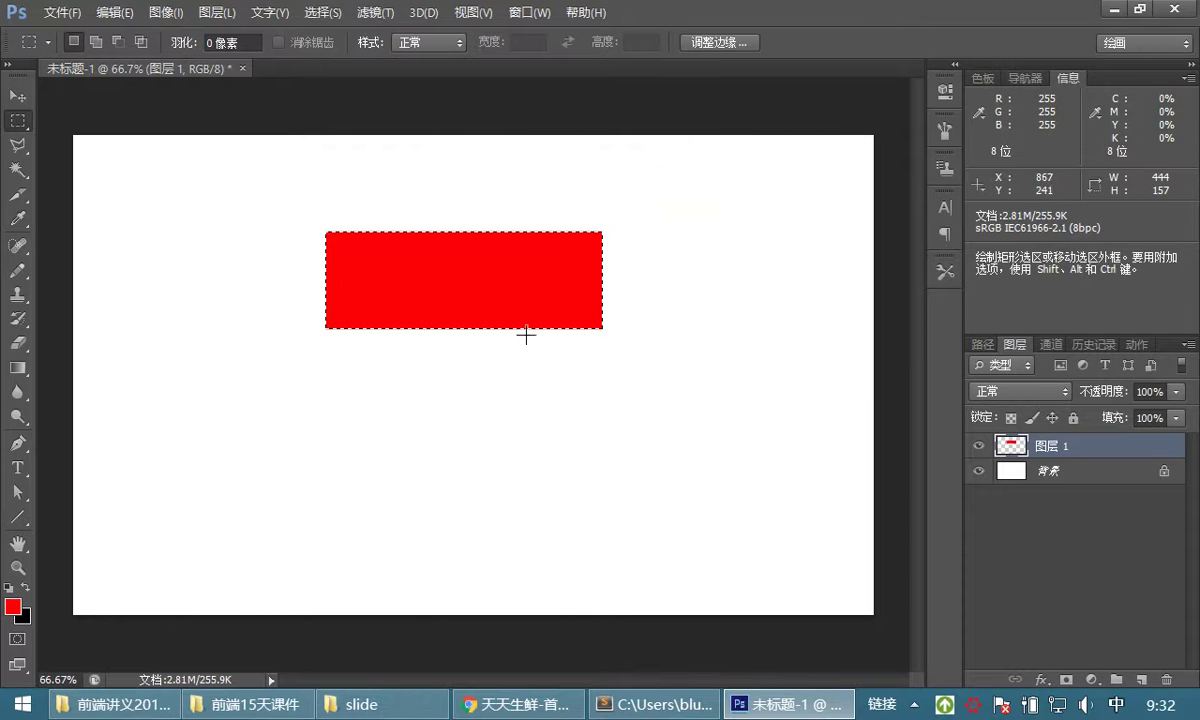
Add a new layer, stroke the rectangular selection on it with a 2-pixel near-black outline positioned outside, and deselect.
click(1141, 679)
click(113, 12)
click(168, 376)
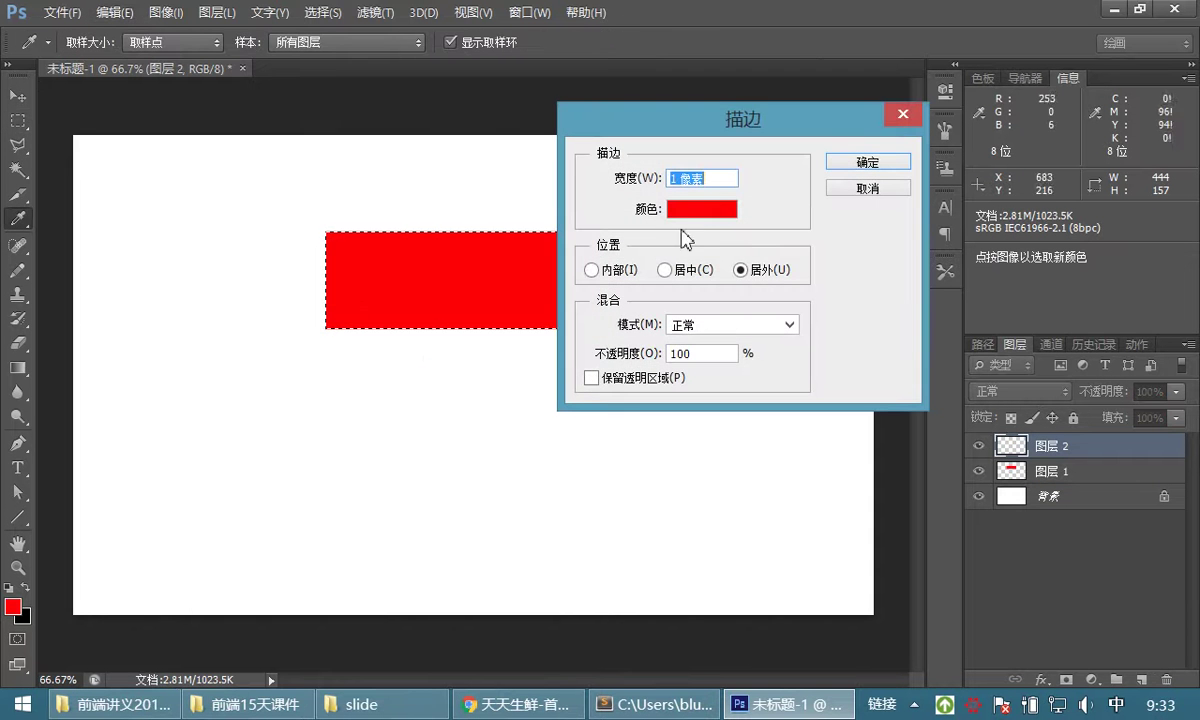
click(614, 180)
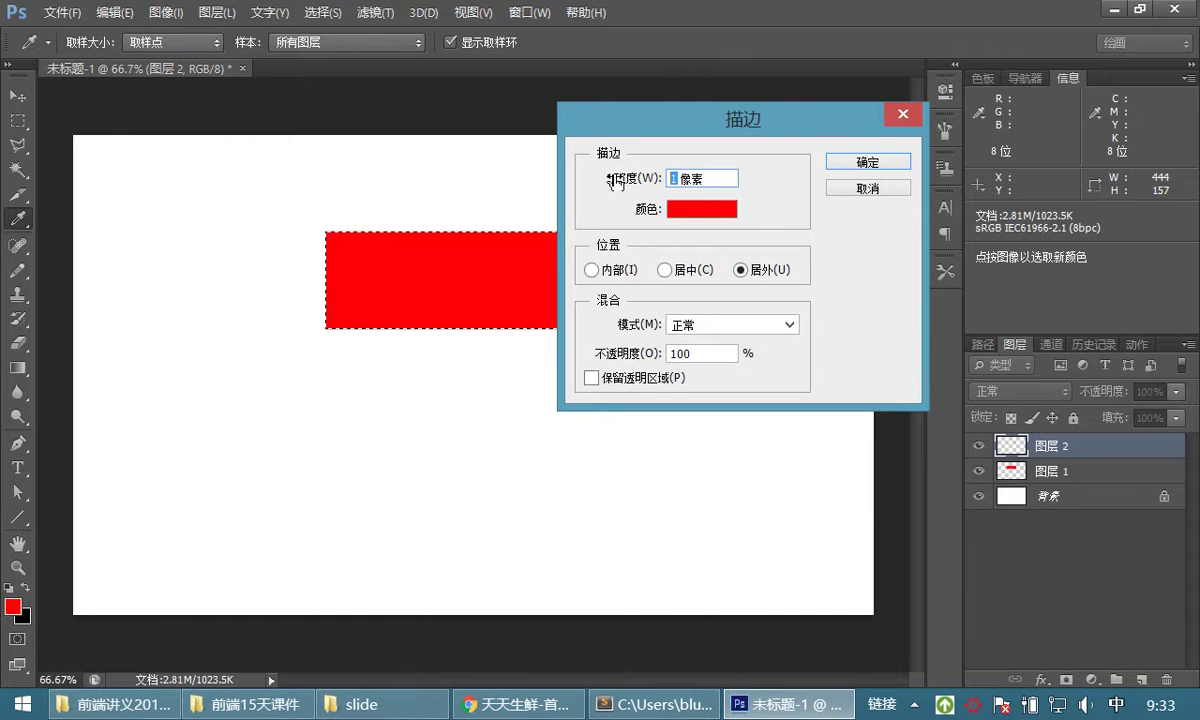
text(3)
click(702, 212)
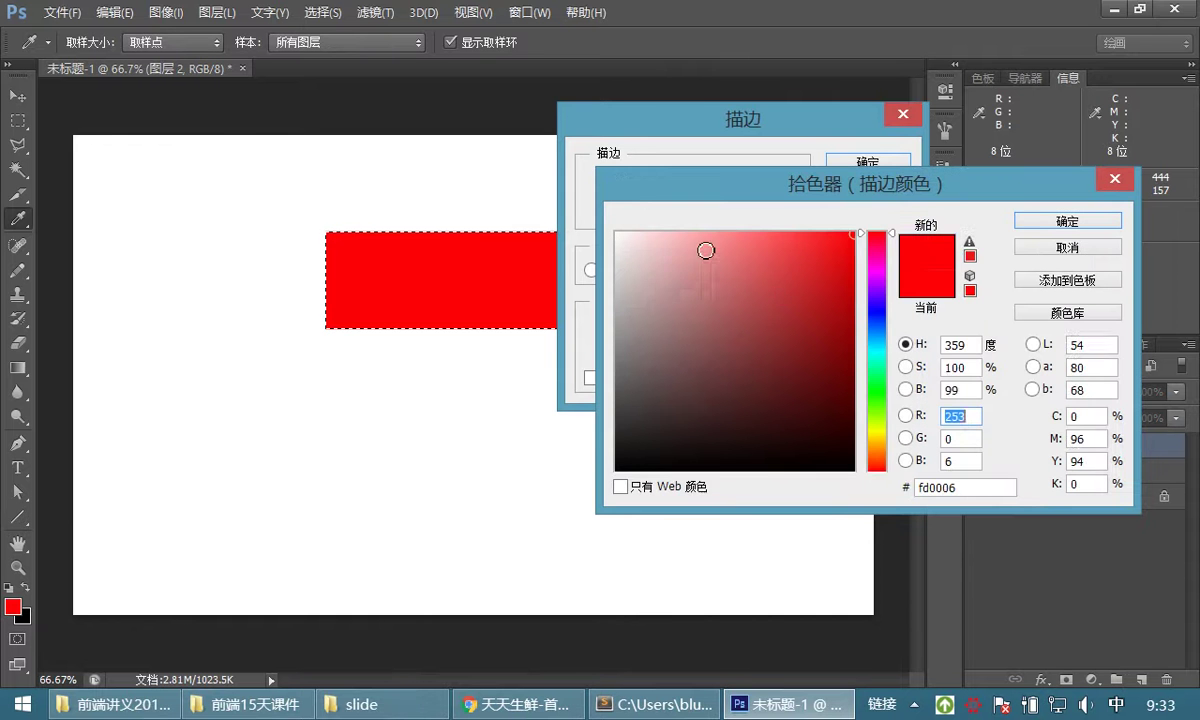
drag(693, 393, 616, 436)
click(1050, 222)
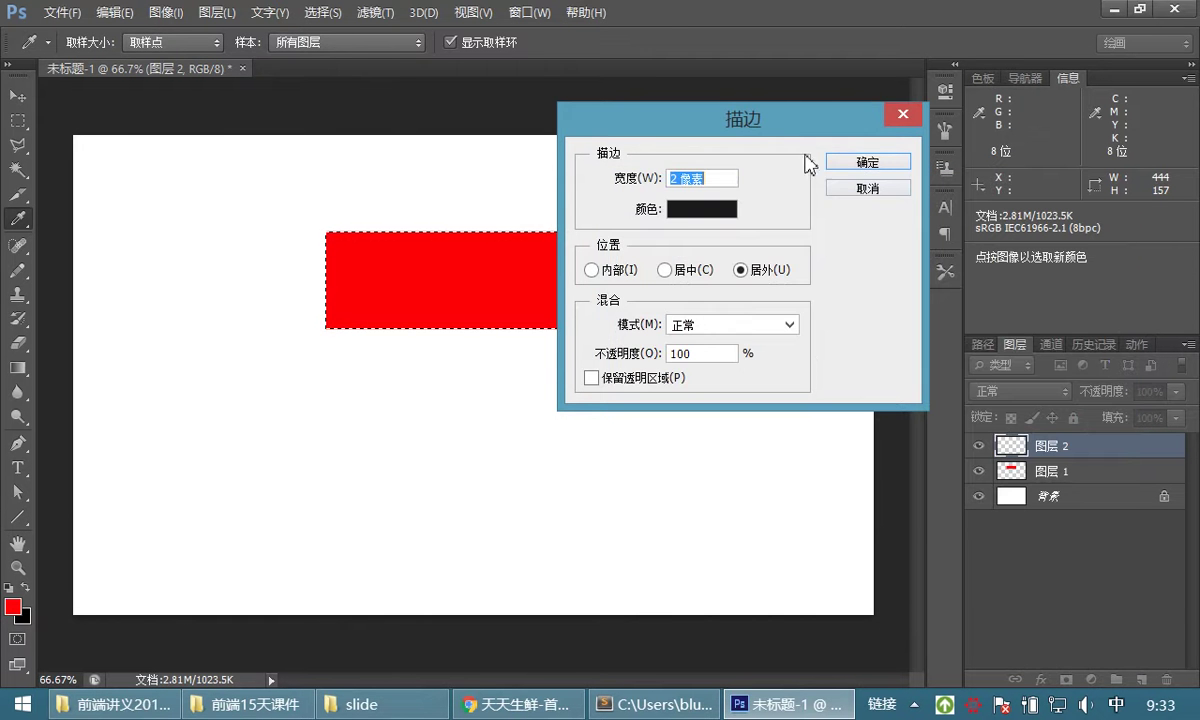
click(868, 162)
key(m)
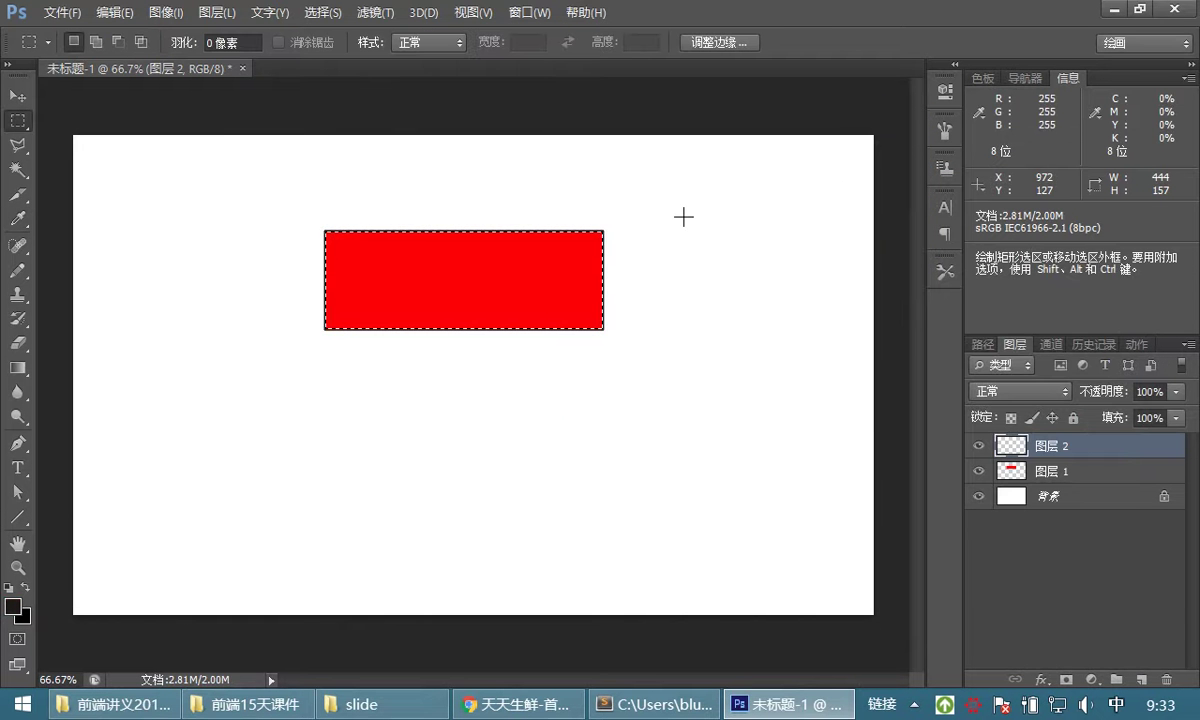
key(ctrl+d)
Add the text "1" directly above the red rectangle's layer and set its size to 100 pixels.
click(17, 96)
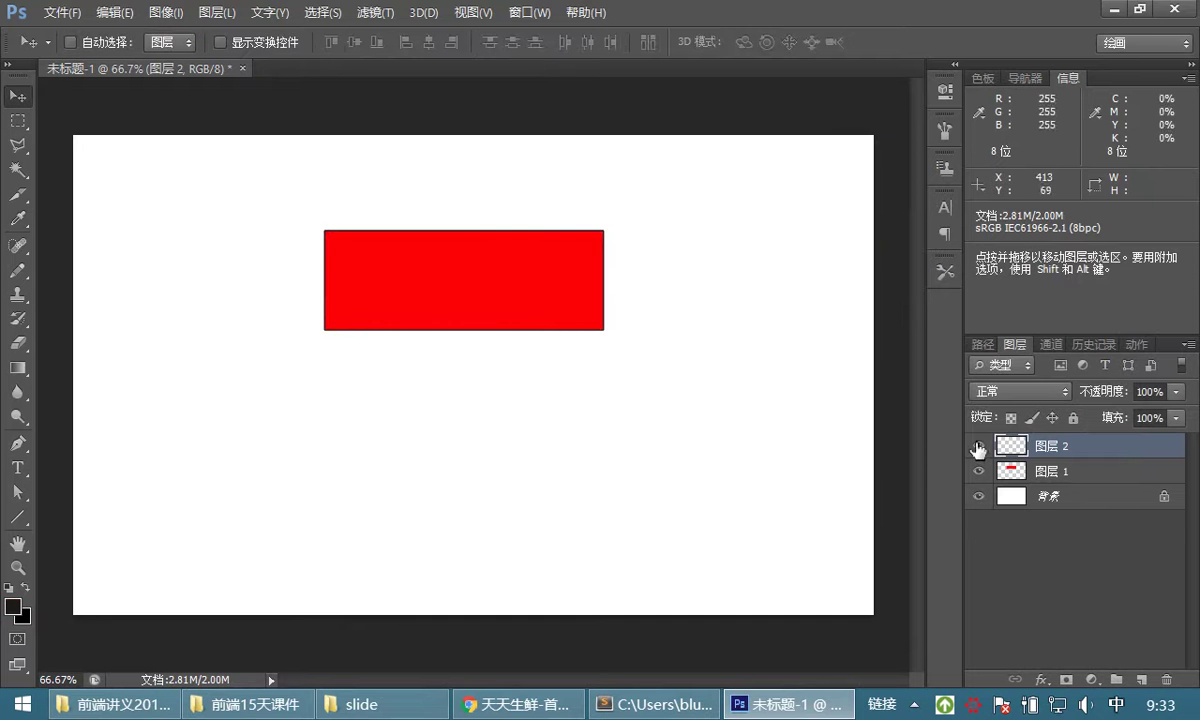
click(1043, 473)
mouse_move(505, 279)
mouse_down()
mouse_move(742, 271)
mouse_move(501, 265)
mouse_move(508, 281)
mouse_up()
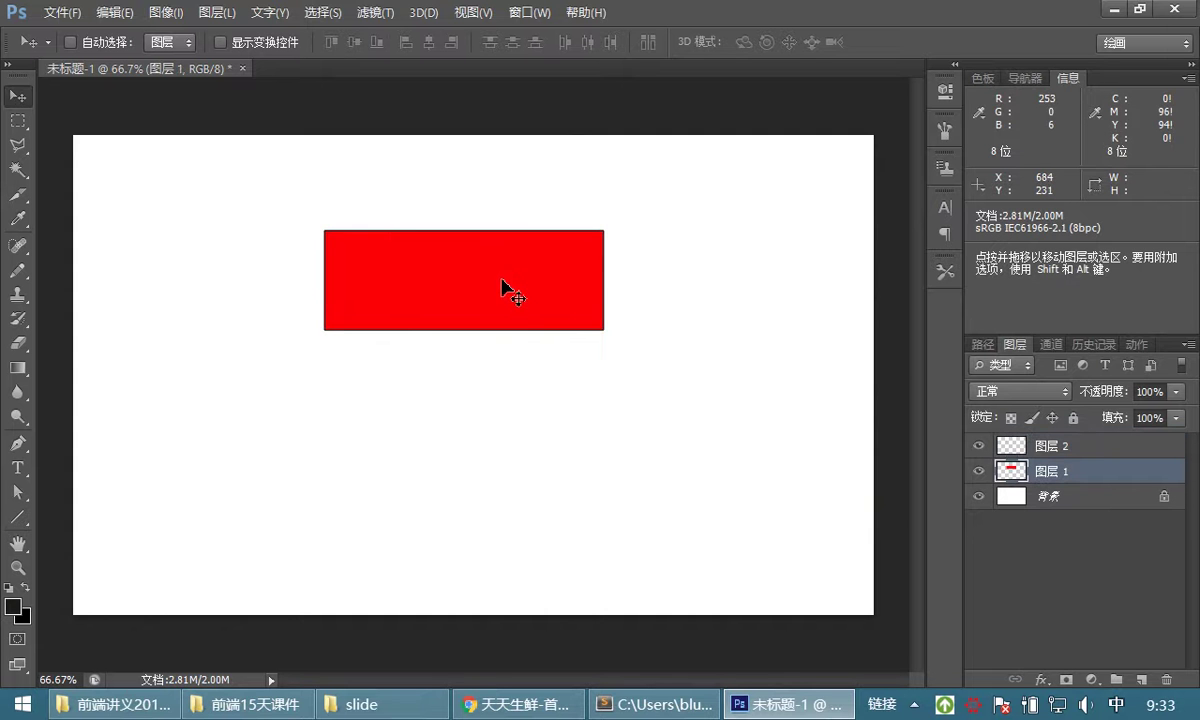
click(17, 467)
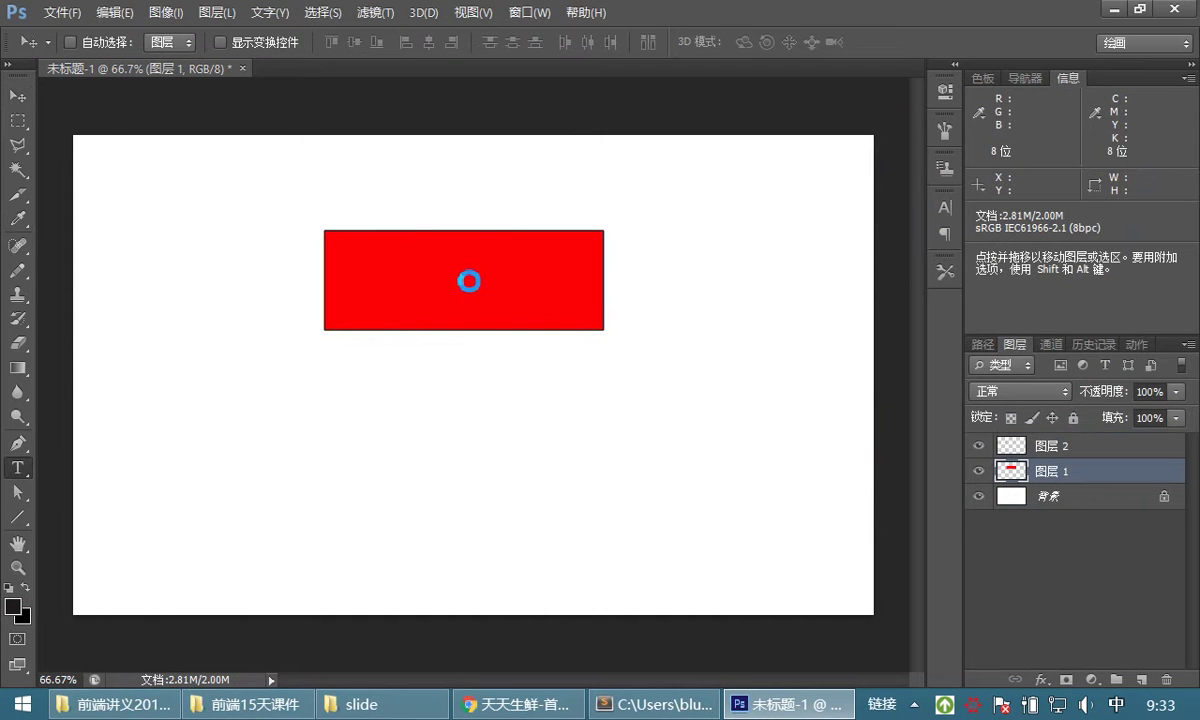
click(466, 280)
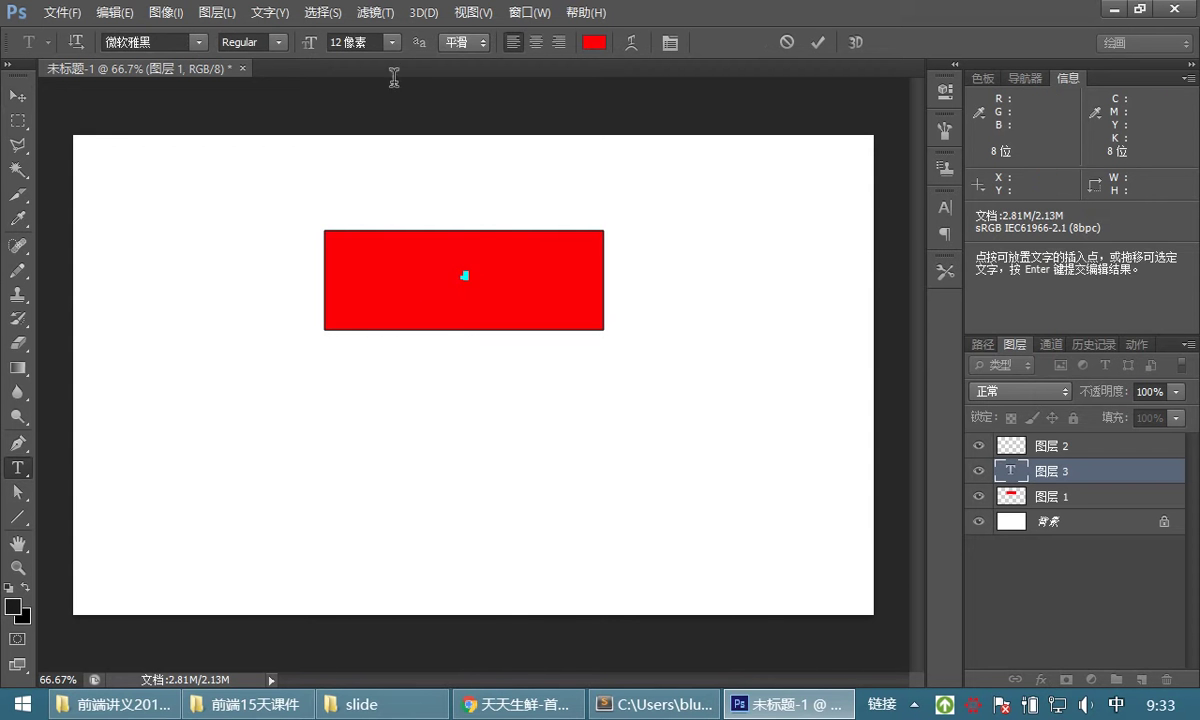
click(392, 42)
click(395, 367)
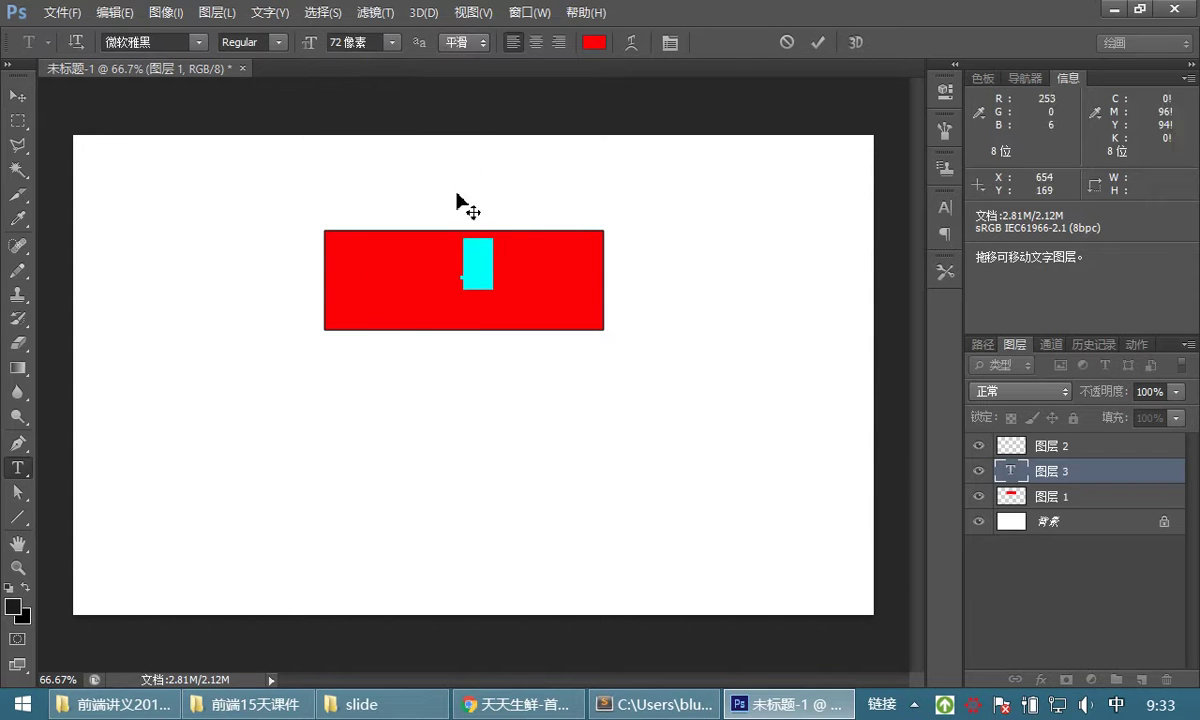
click(305, 45)
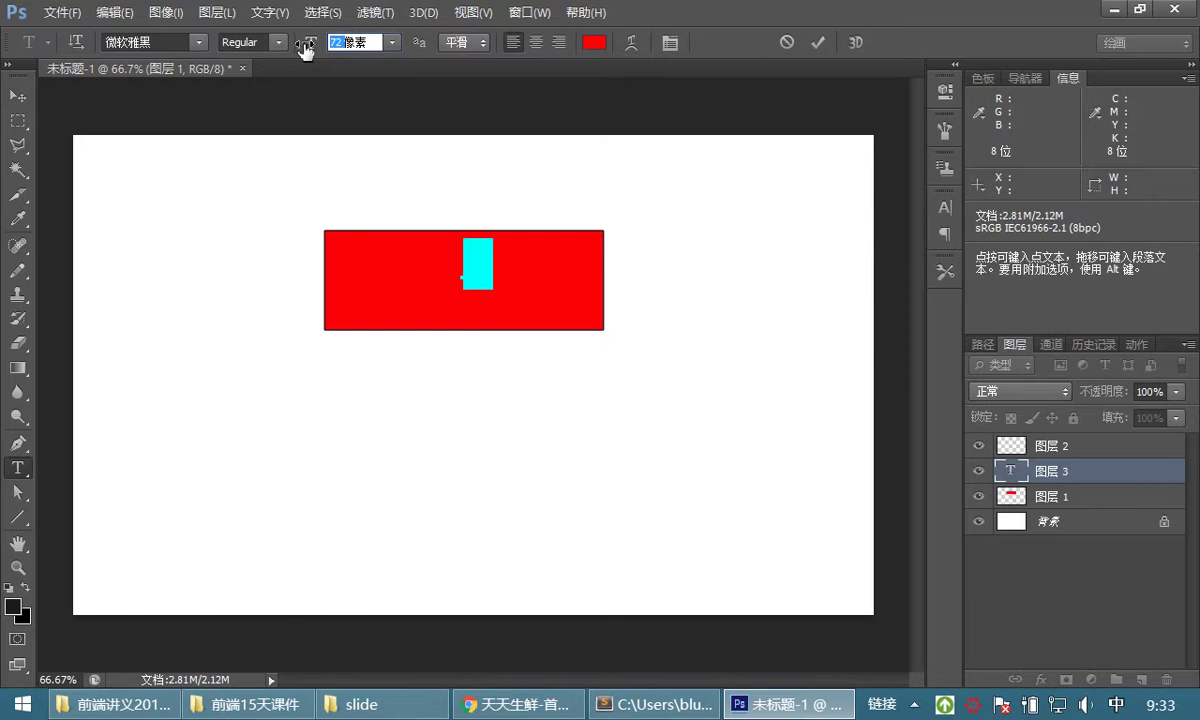
text(100)
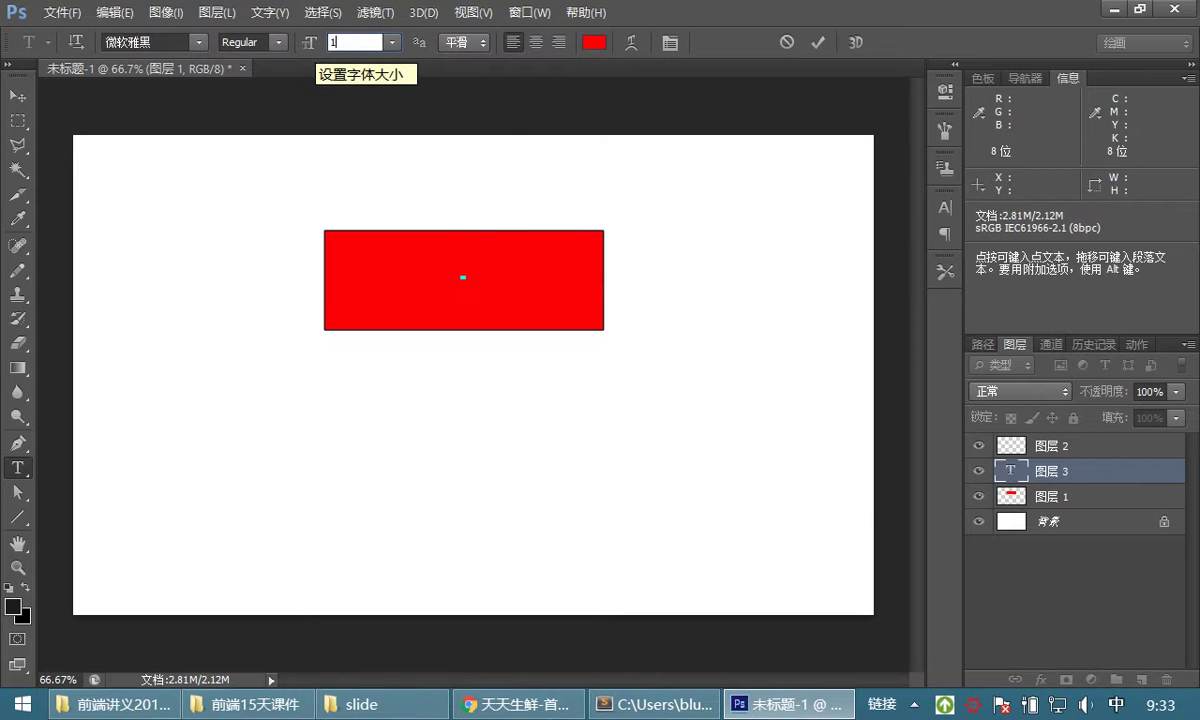
Format the number 1 as white (#ffffff) Arial Bold and move it to the centre of the red rectangle.
click(592, 44)
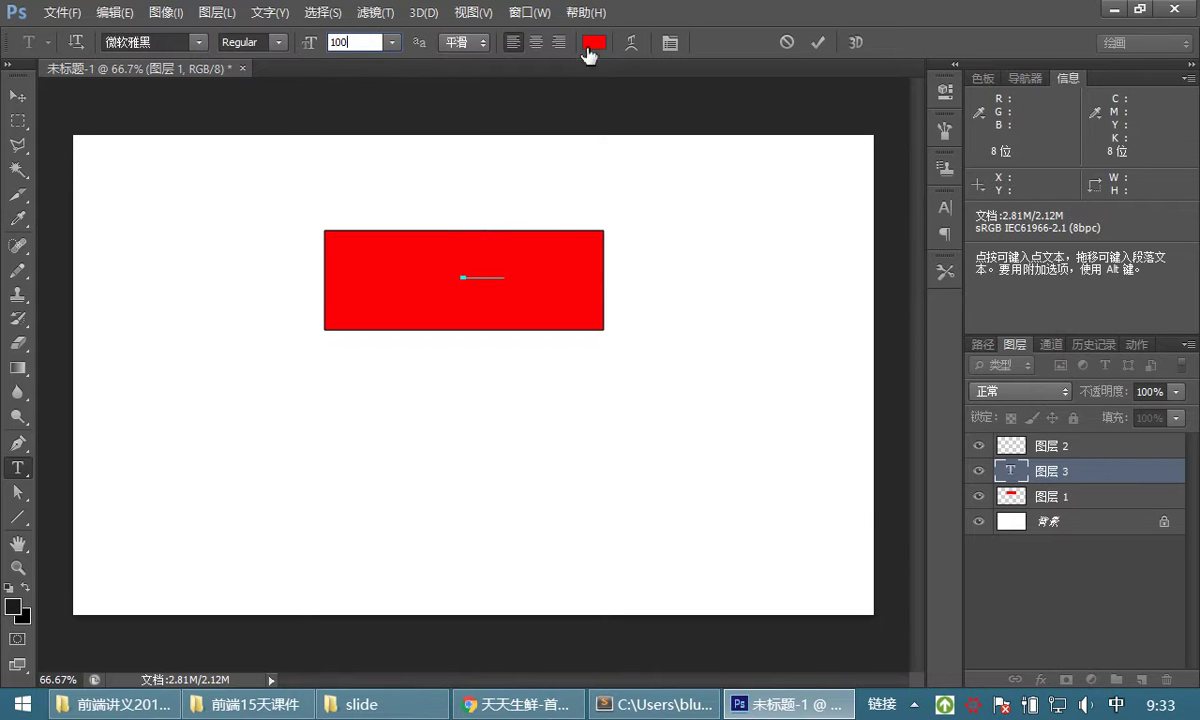
click(544, 177)
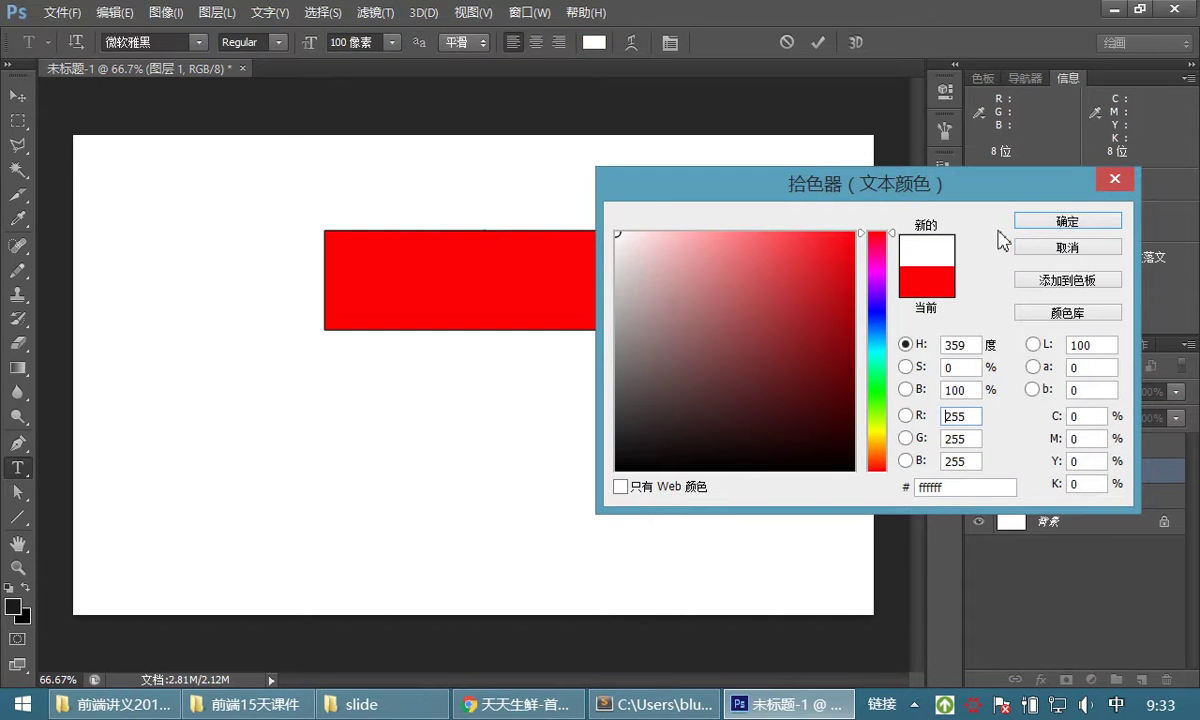
click(1065, 227)
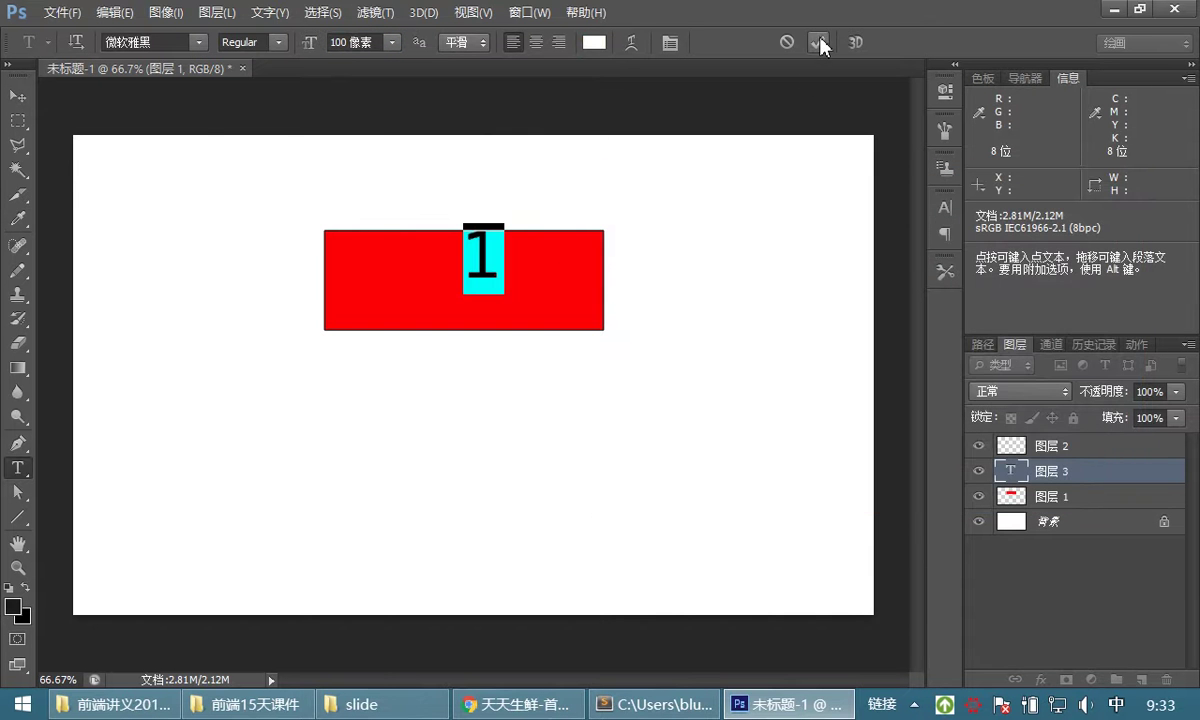
click(198, 42)
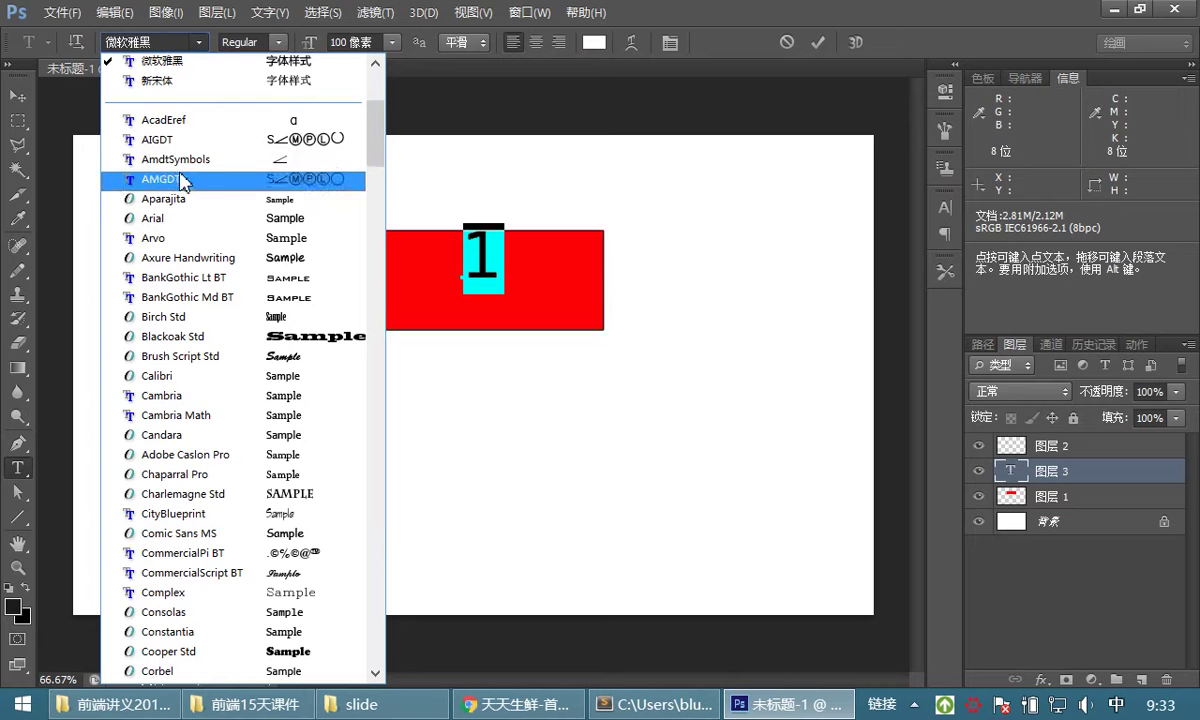
click(175, 222)
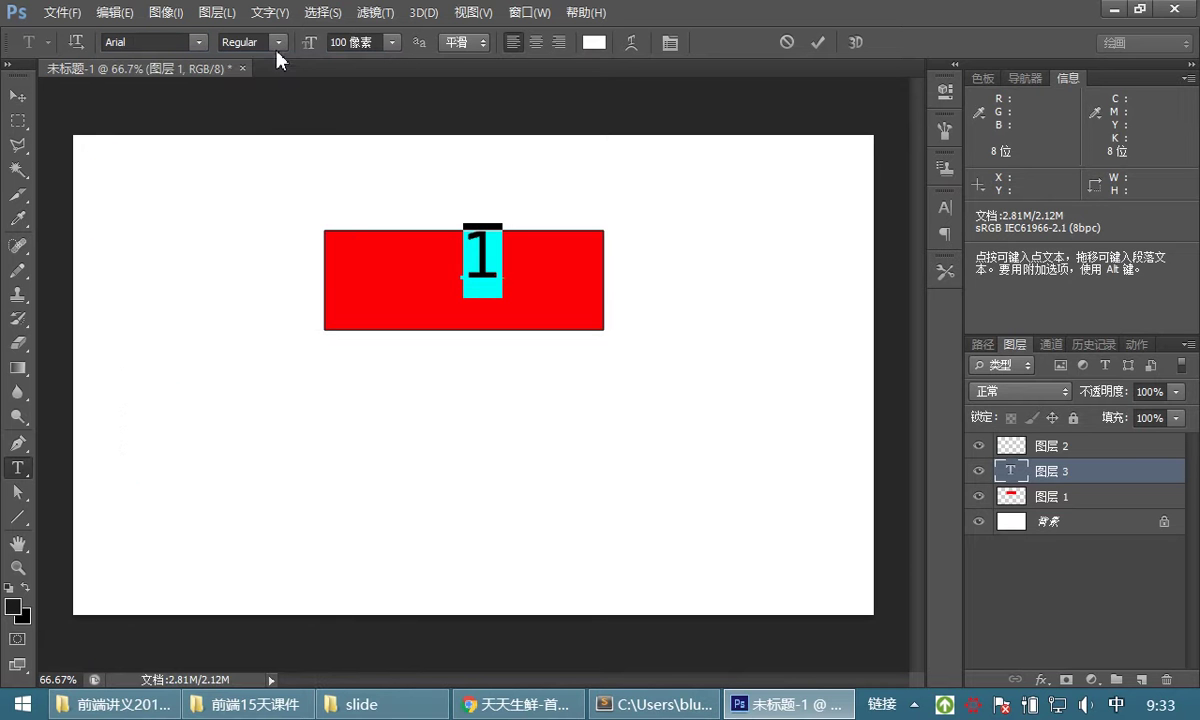
click(259, 40)
click(262, 100)
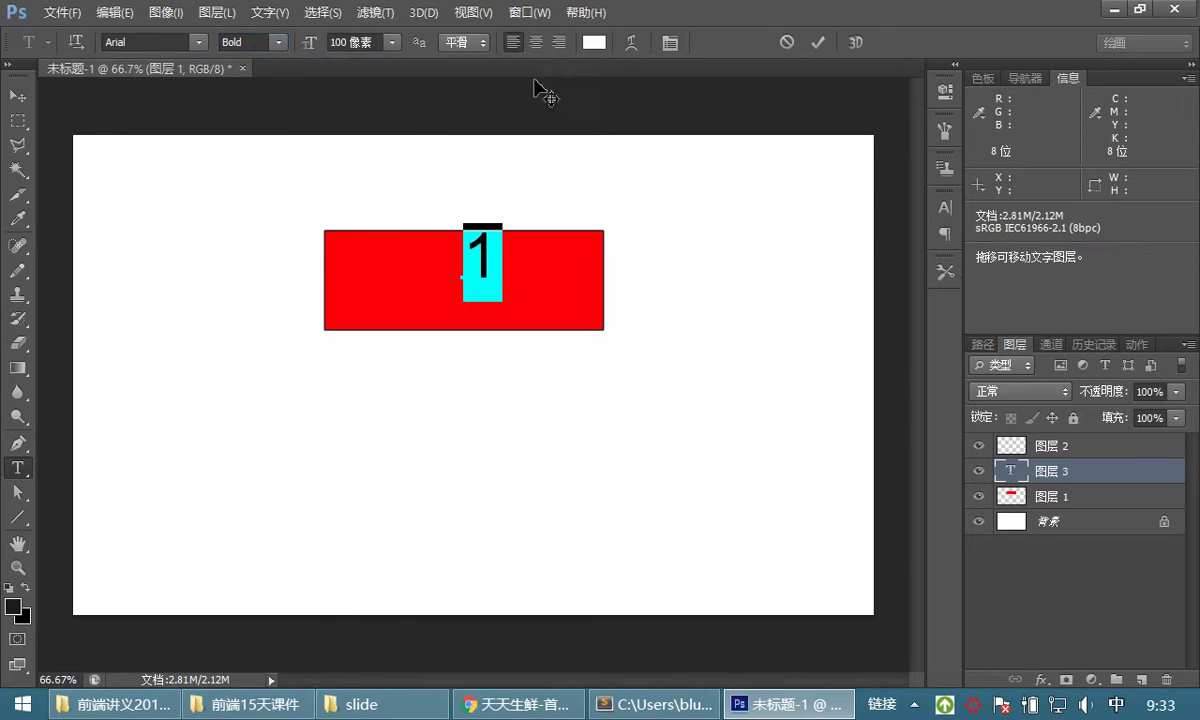
click(818, 42)
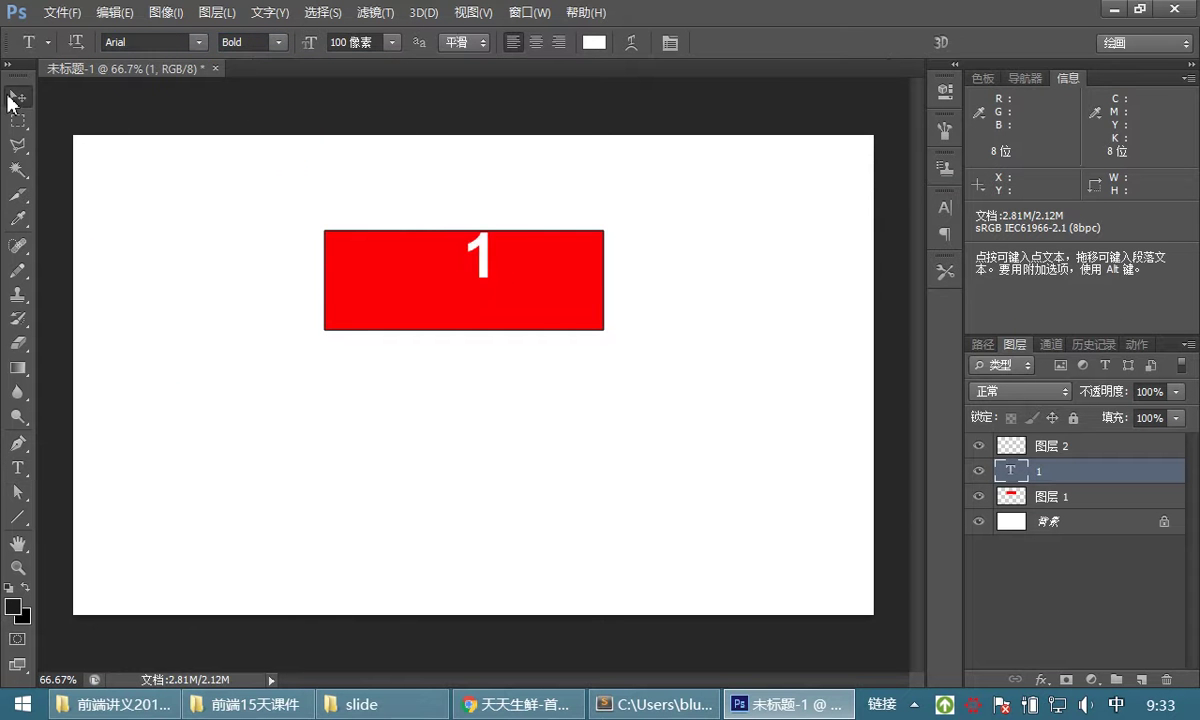
click(12, 96)
drag(485, 271, 468, 296)
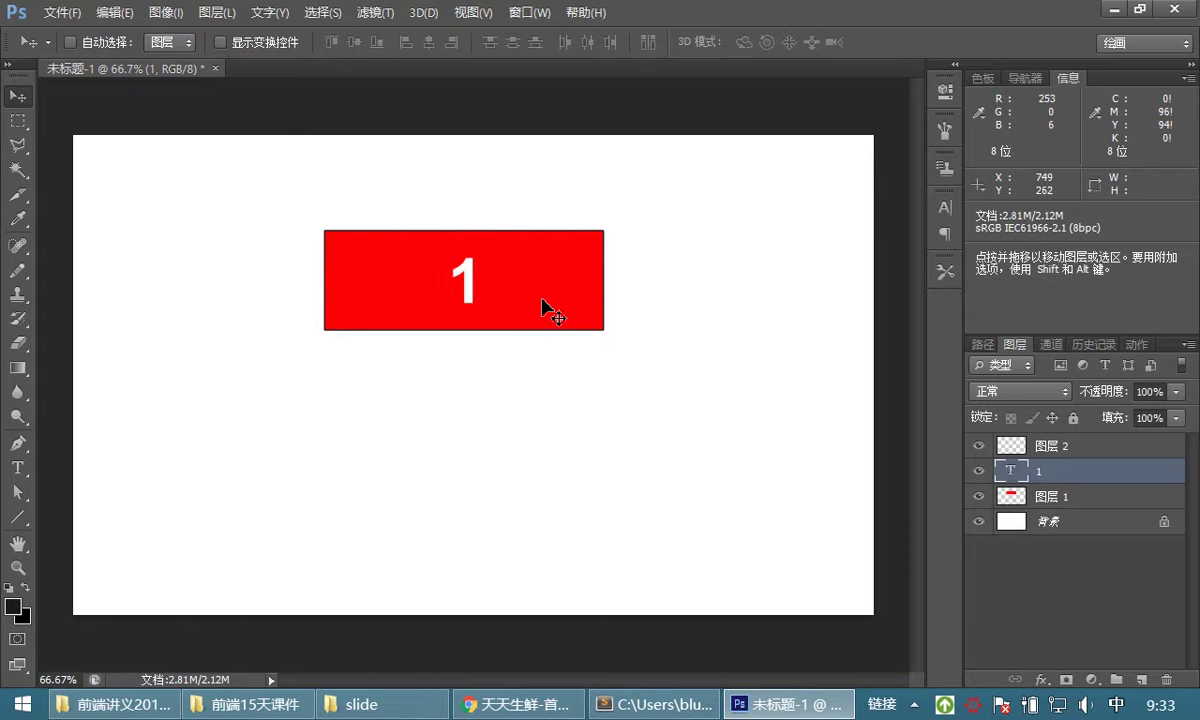
Group the text layer 1 and the red rectangle layer 图层 1 into a new layer group.
click(1072, 496)
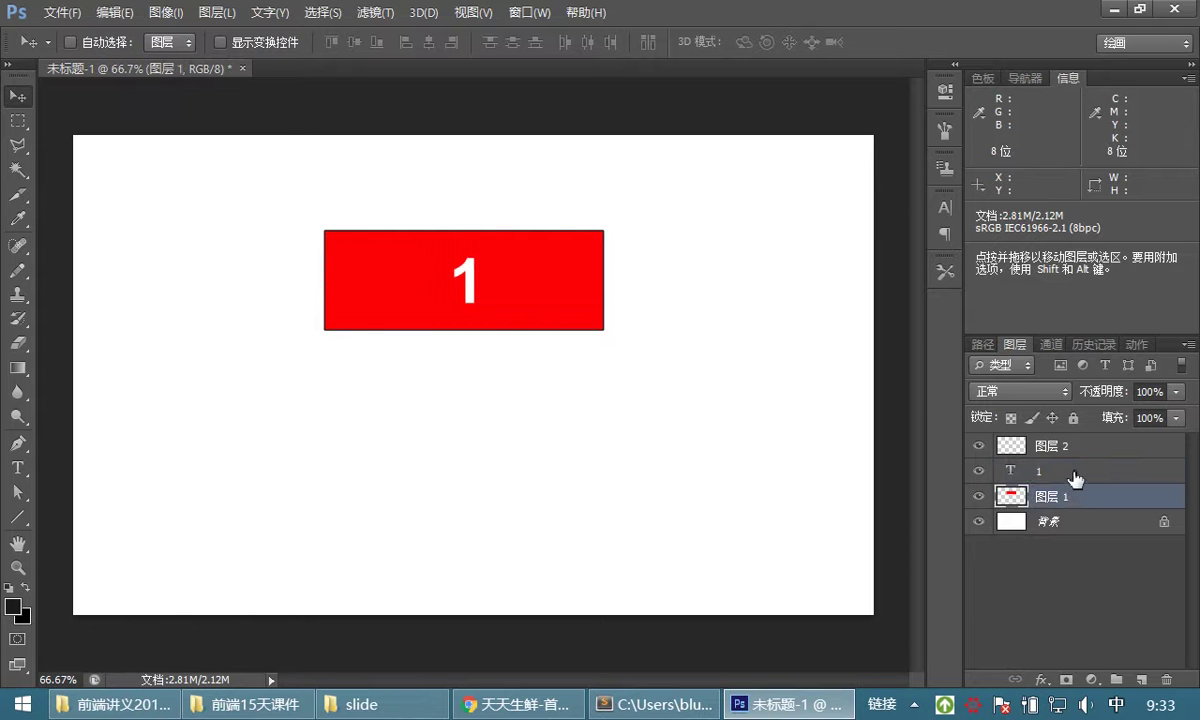
shift+click(1070, 474)
right_click(1069, 480)
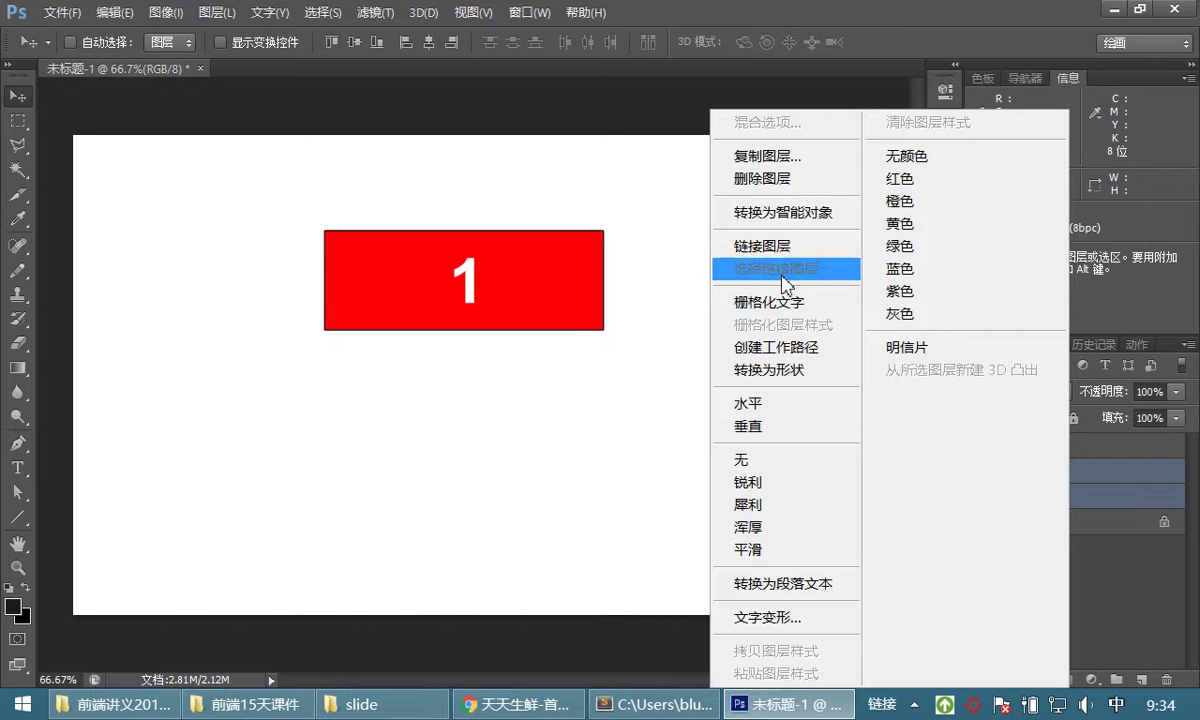
click(1126, 564)
click(1189, 350)
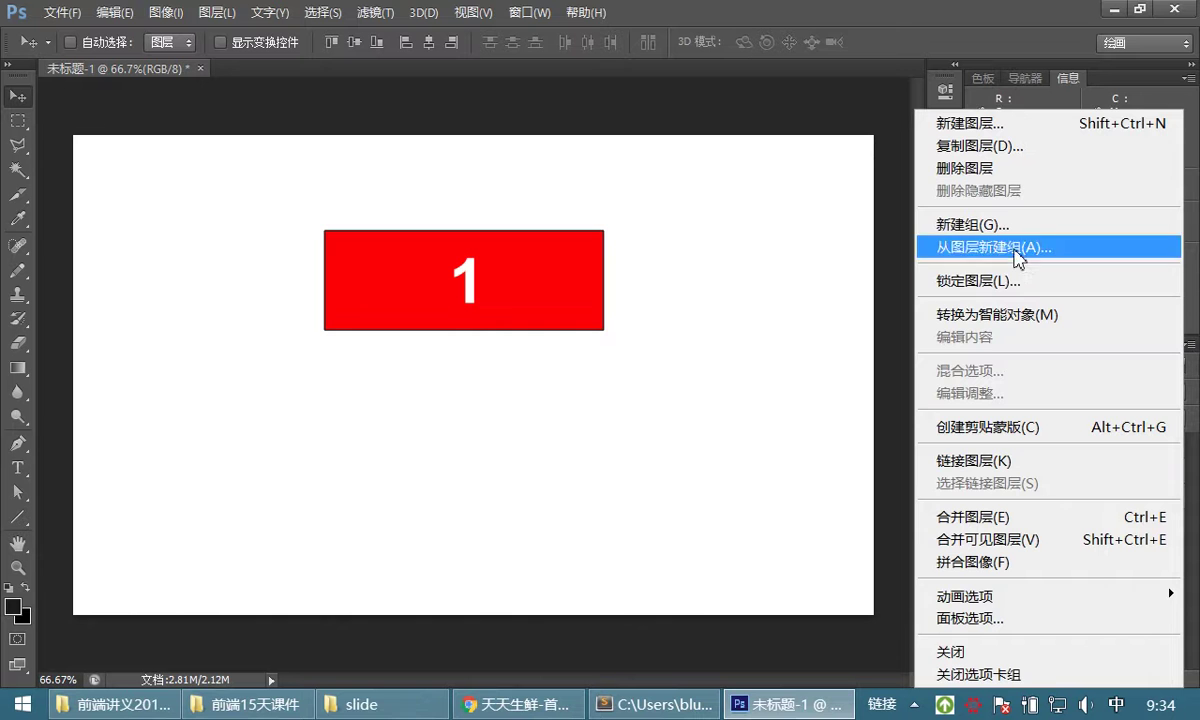
click(945, 246)
click(942, 248)
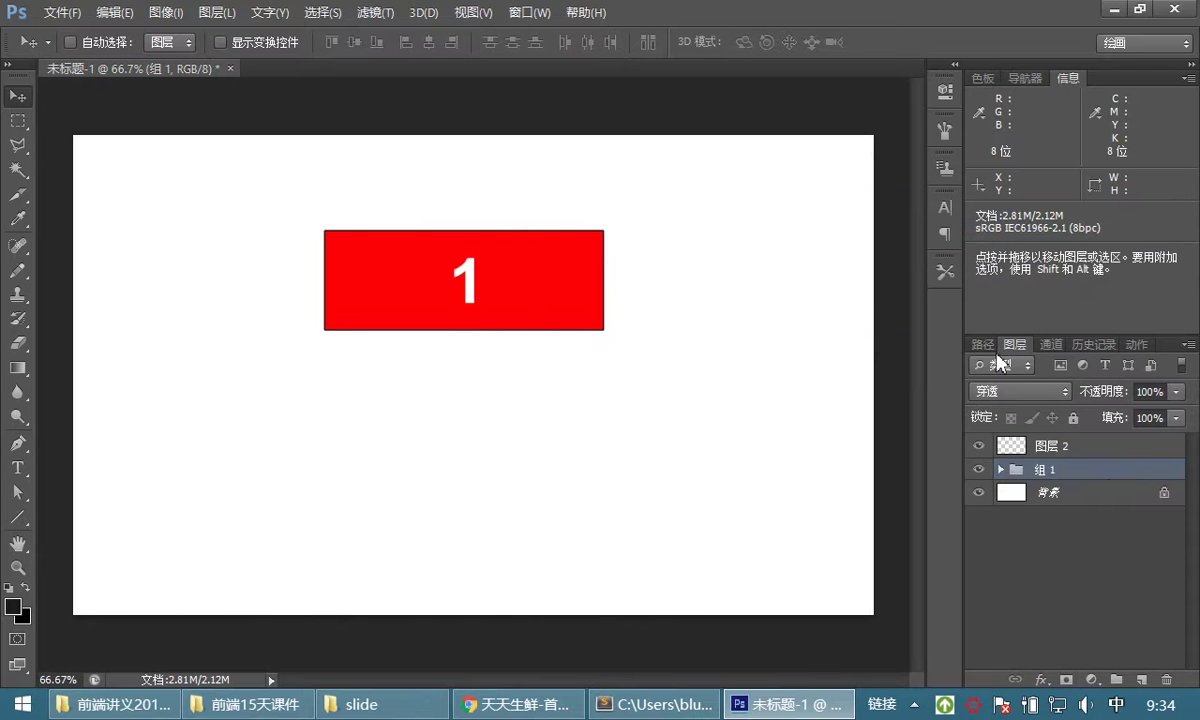
Duplicate the layer group 组 1, keeping the original hidden, and change the copy's number to 2.
drag(1106, 481, 1141, 680)
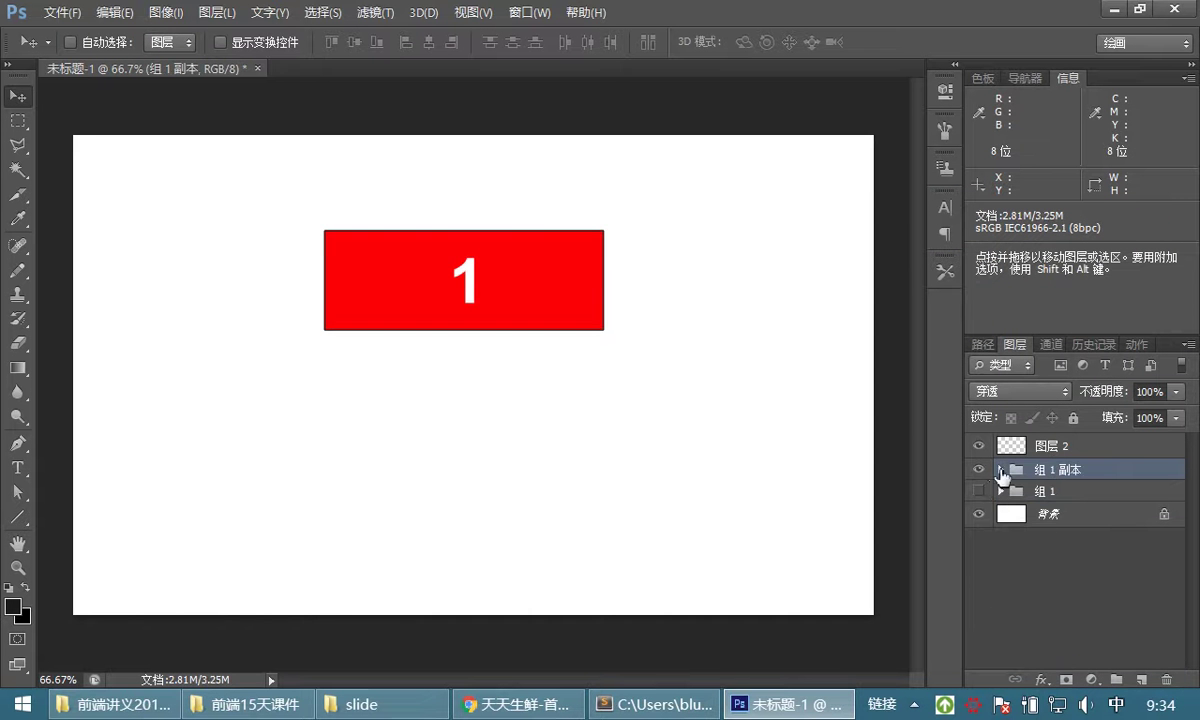
click(1001, 469)
click(1075, 521)
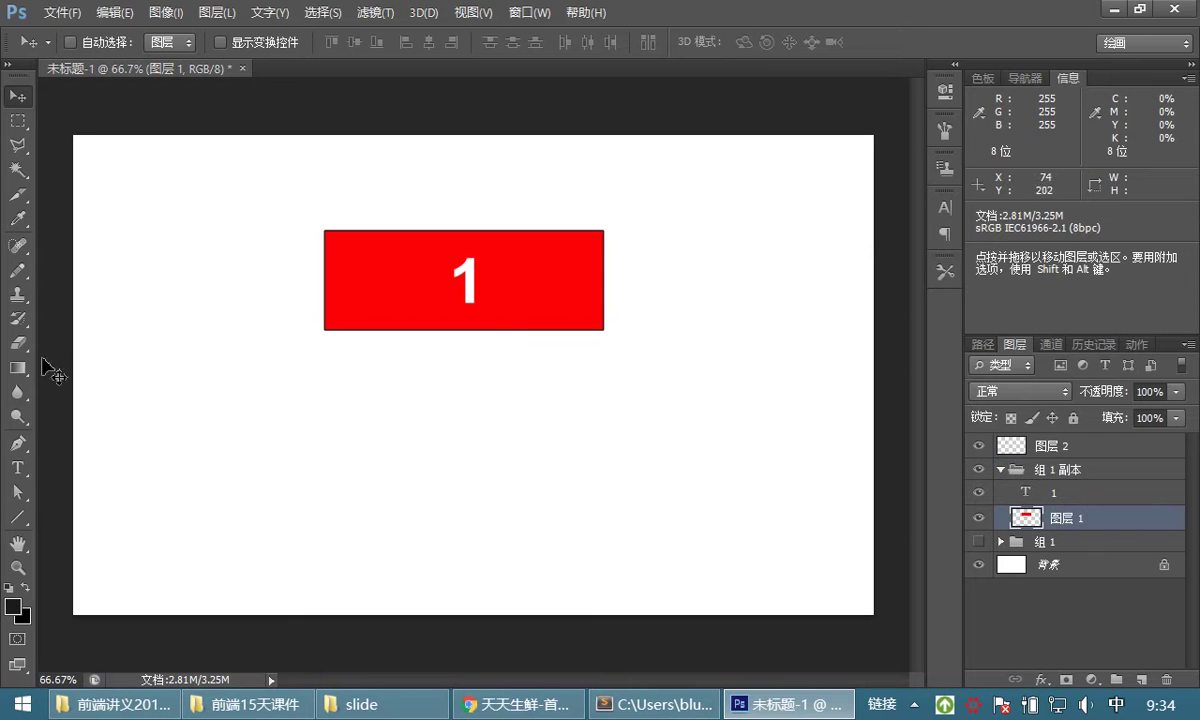
click(17, 467)
double_click(491, 266)
text(2)
click(818, 42)
click(17, 95)
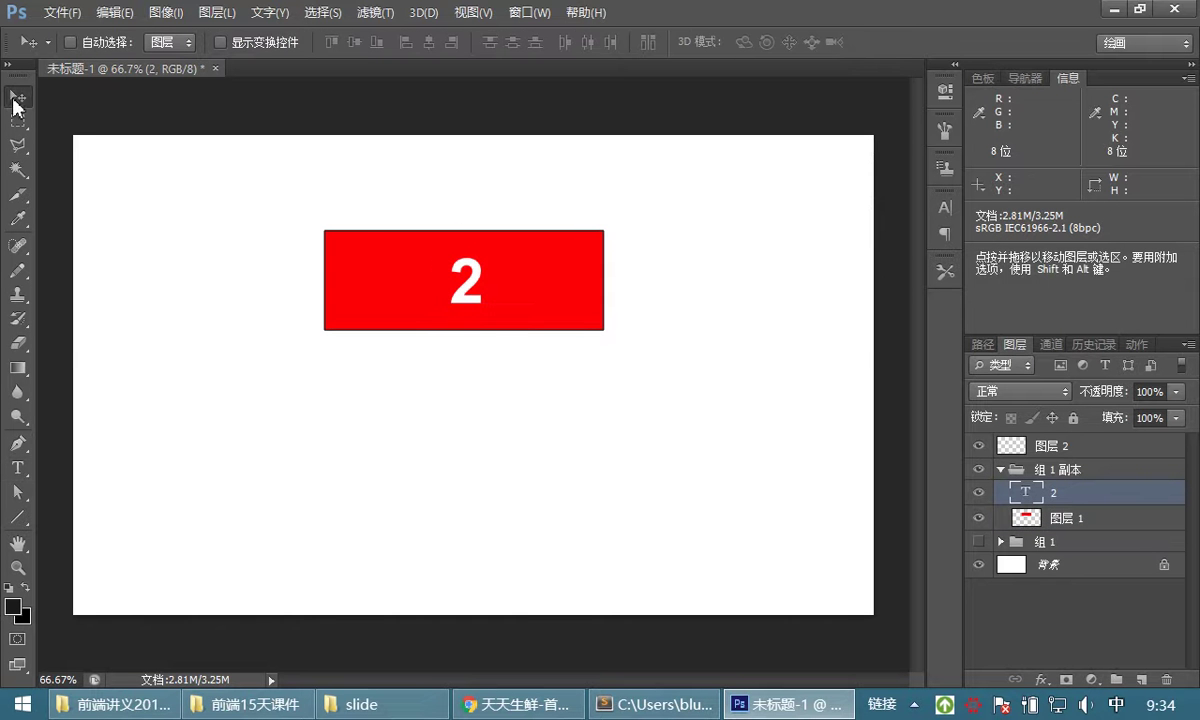
Refill the rectangle in the copied group with yellow (#fdc400), deselect, and collapse the group.
click(1070, 518)
drag(1011, 531, 1034, 520)
ctrl+click(1026, 520)
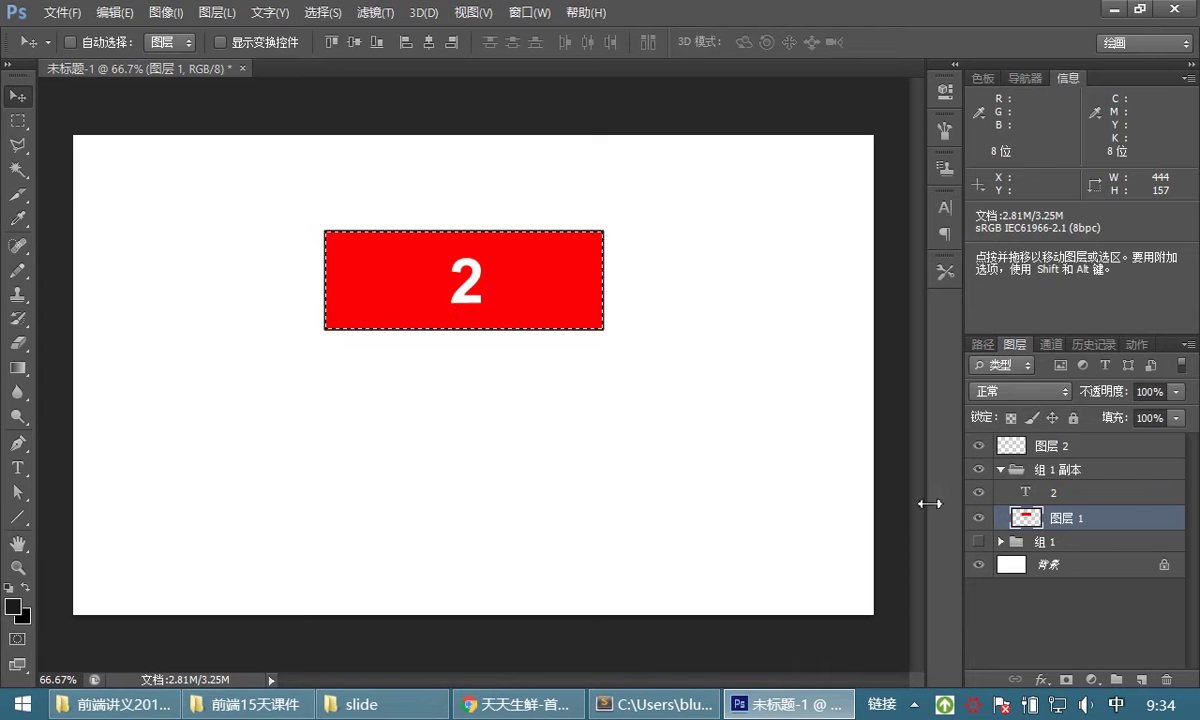
click(13, 608)
click(812, 338)
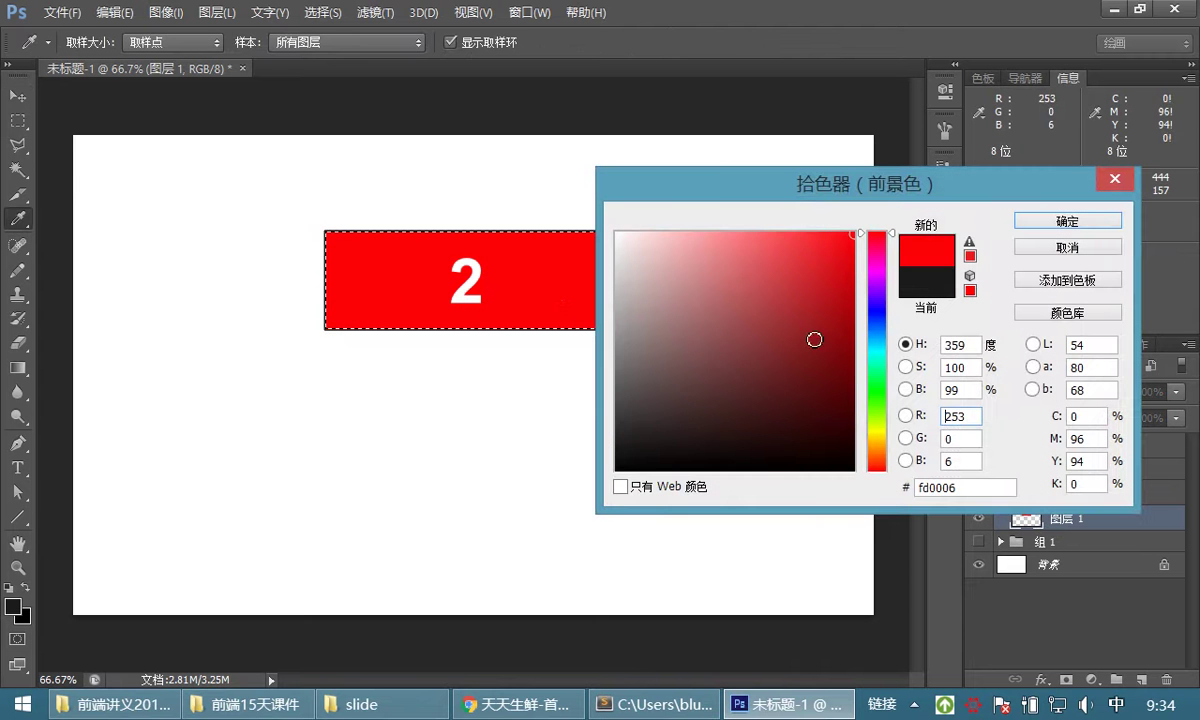
click(884, 428)
drag(881, 425, 881, 441)
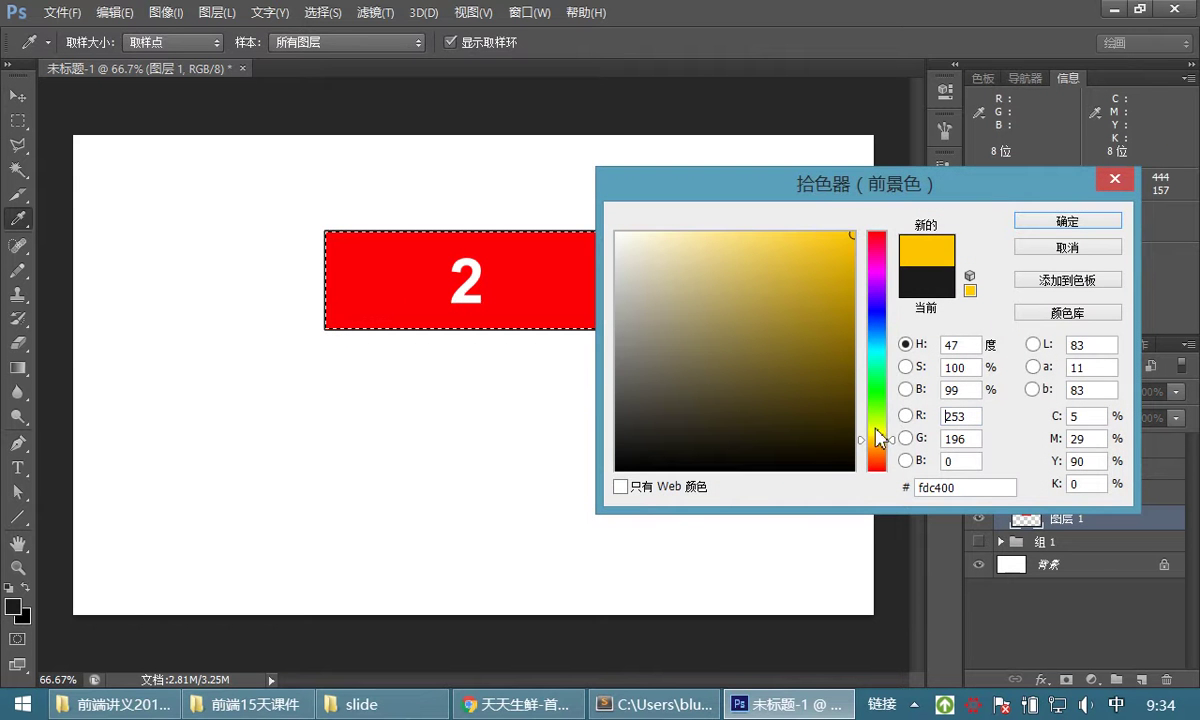
click(1067, 220)
key(v)
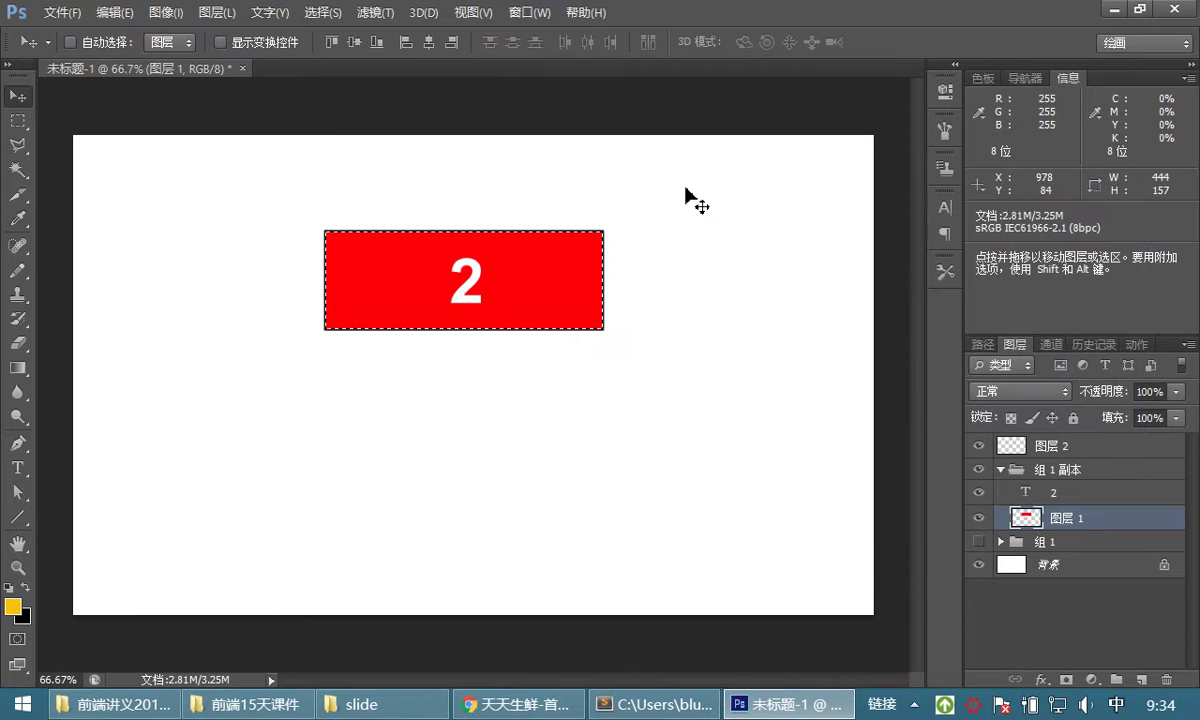
key(alt+Delete)
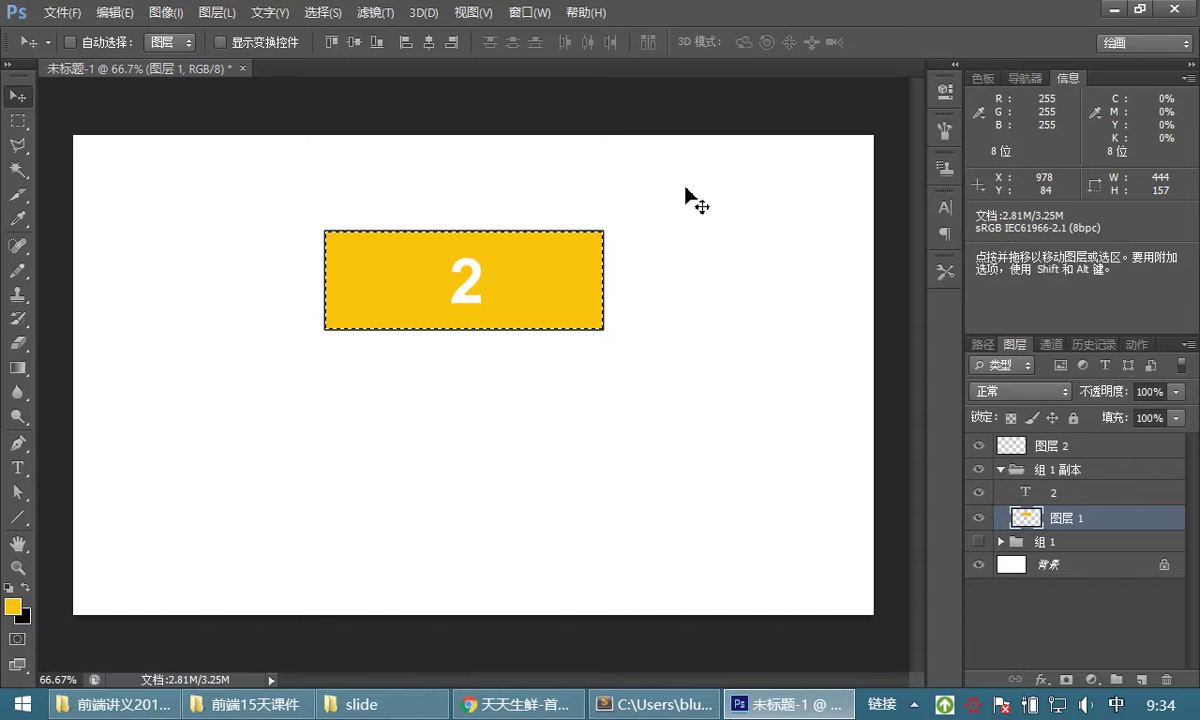
key(ctrl+d)
click(1002, 470)
click(1000, 470)
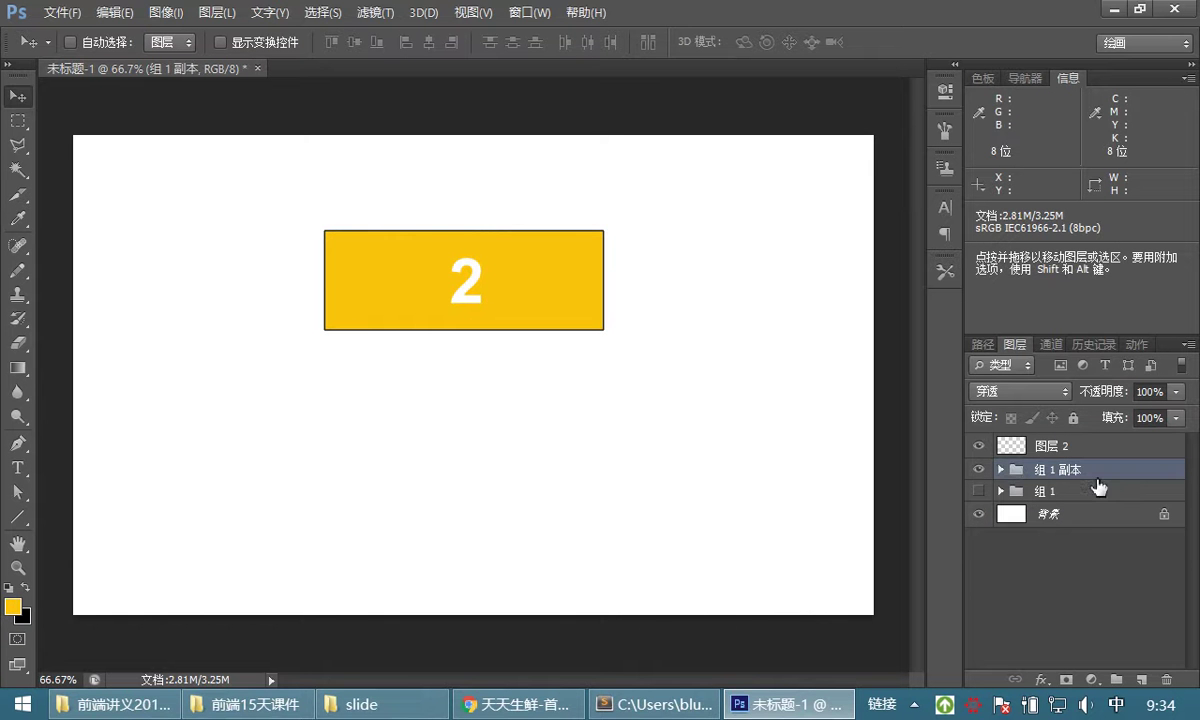
Duplicate the layer group 组 1 副本, hide the original, and change the copy's number to 3.
key(ctrl+j)
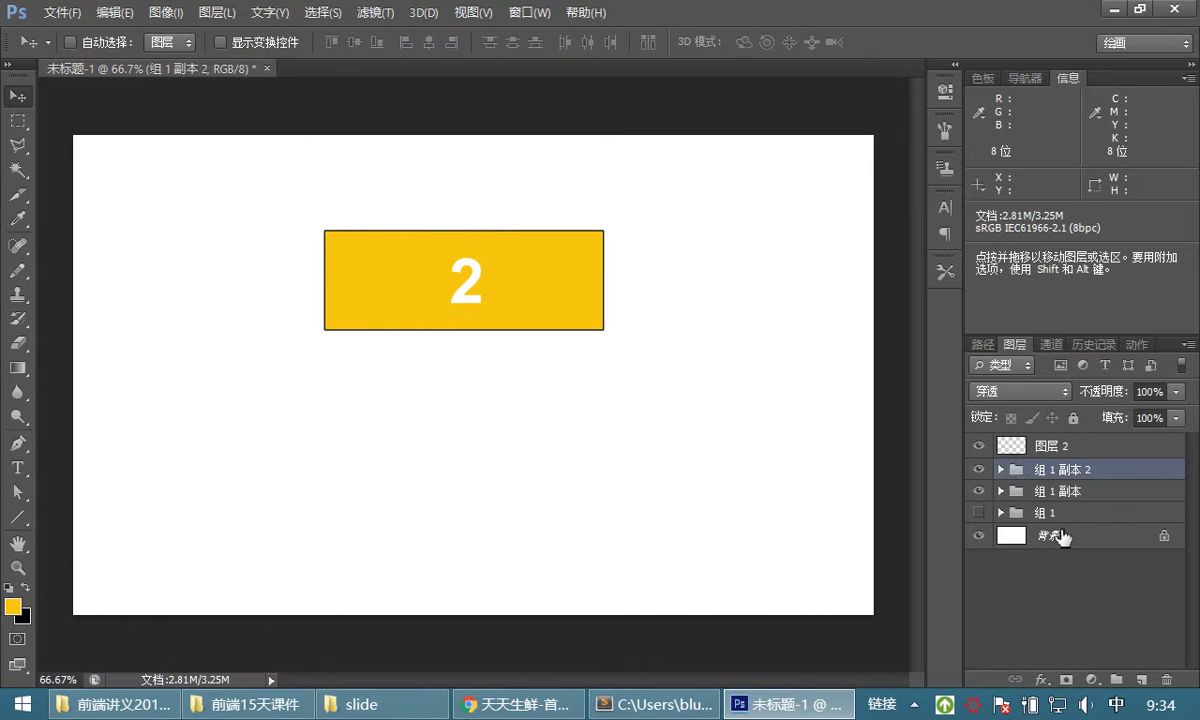
click(1001, 470)
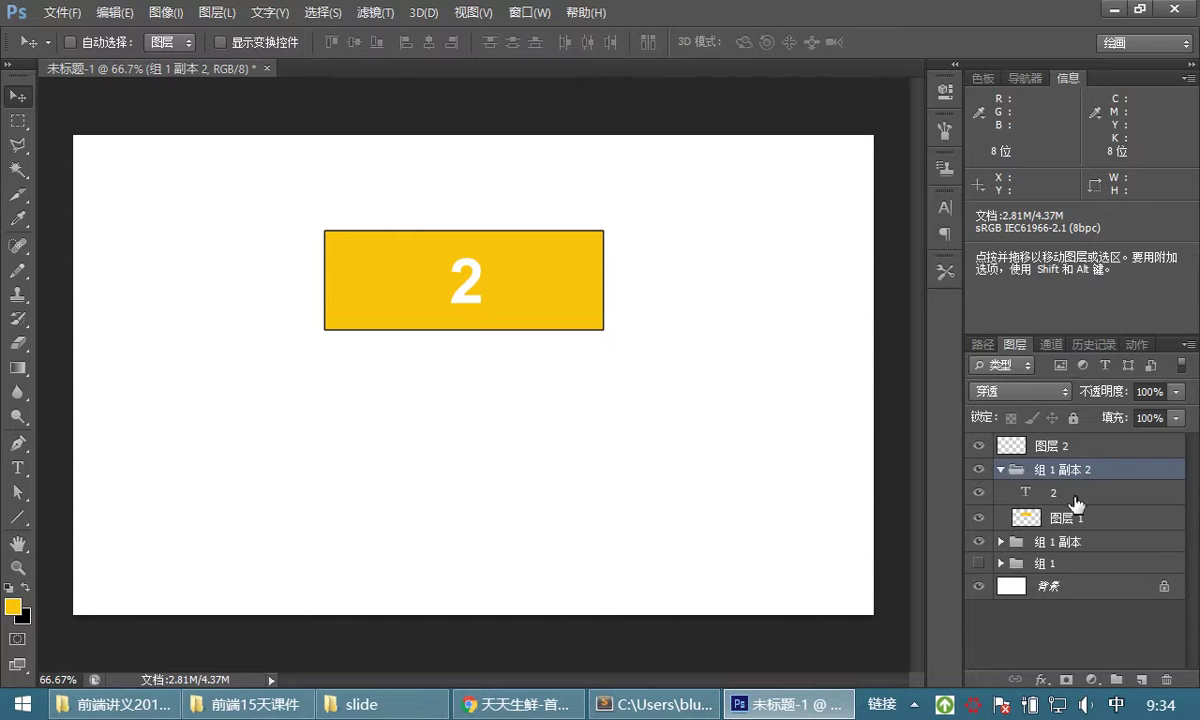
click(1076, 497)
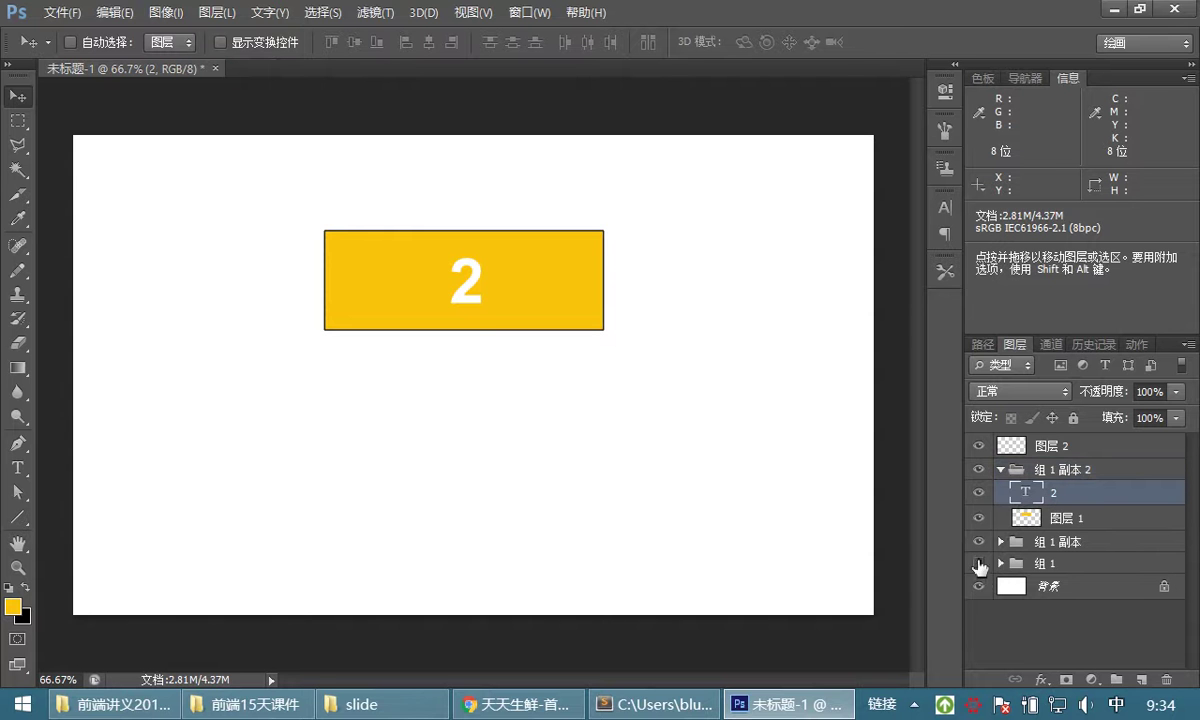
click(18, 467)
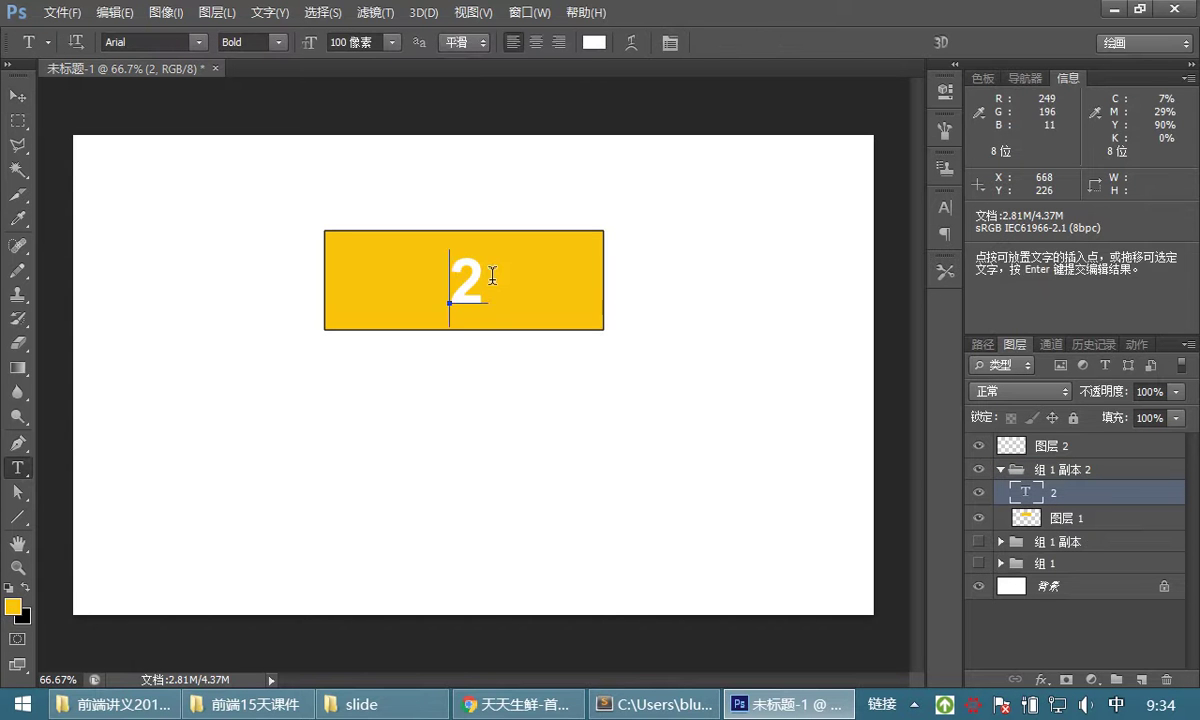
double_click(492, 274)
text(3)
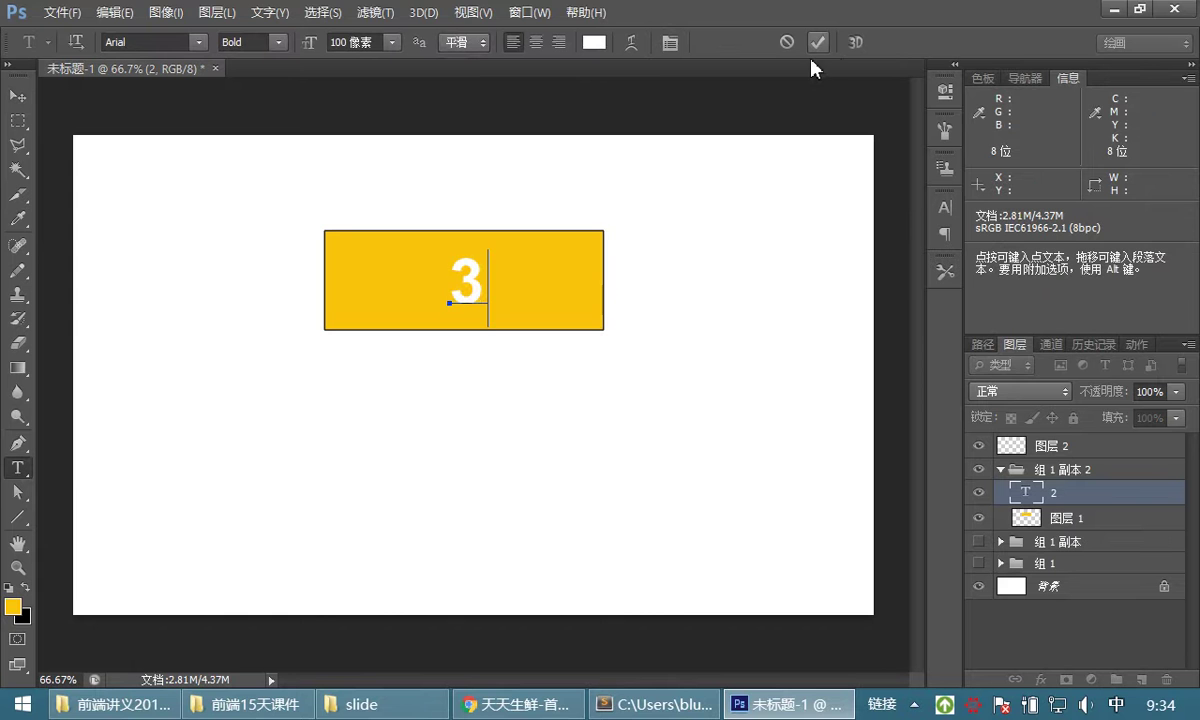
click(818, 44)
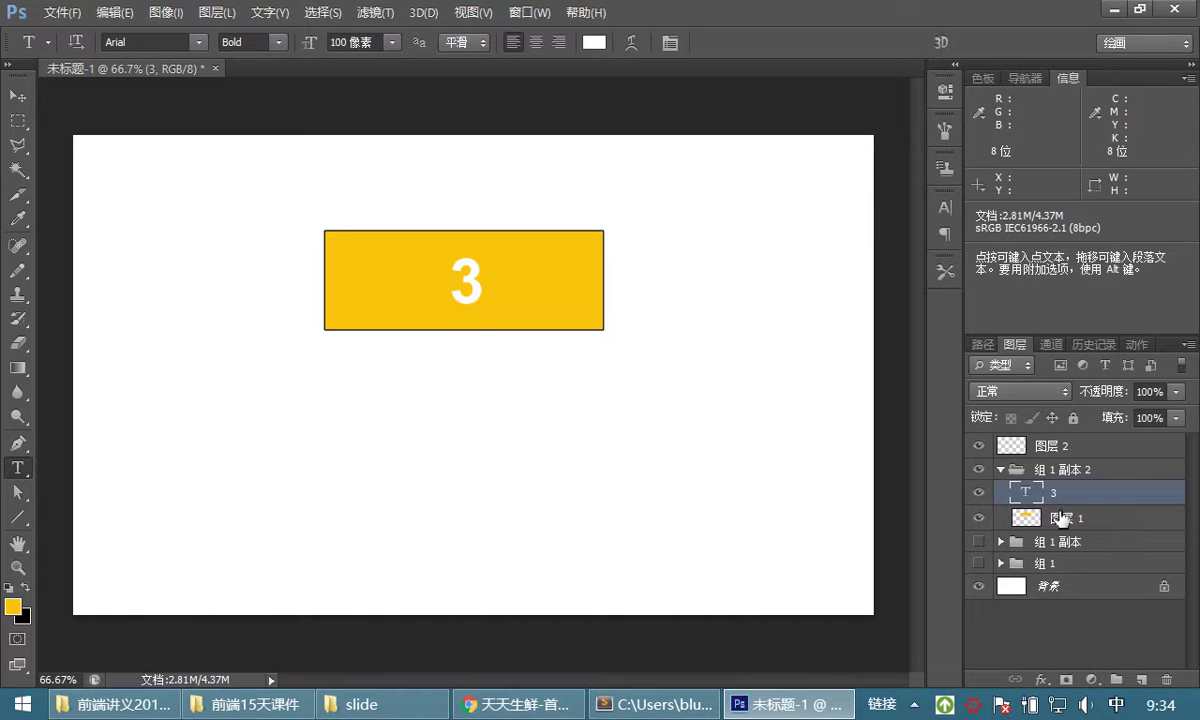
Refill the rectangle behind the number 3 with green (#63f00d), deselect, and collapse its group.
click(1060, 520)
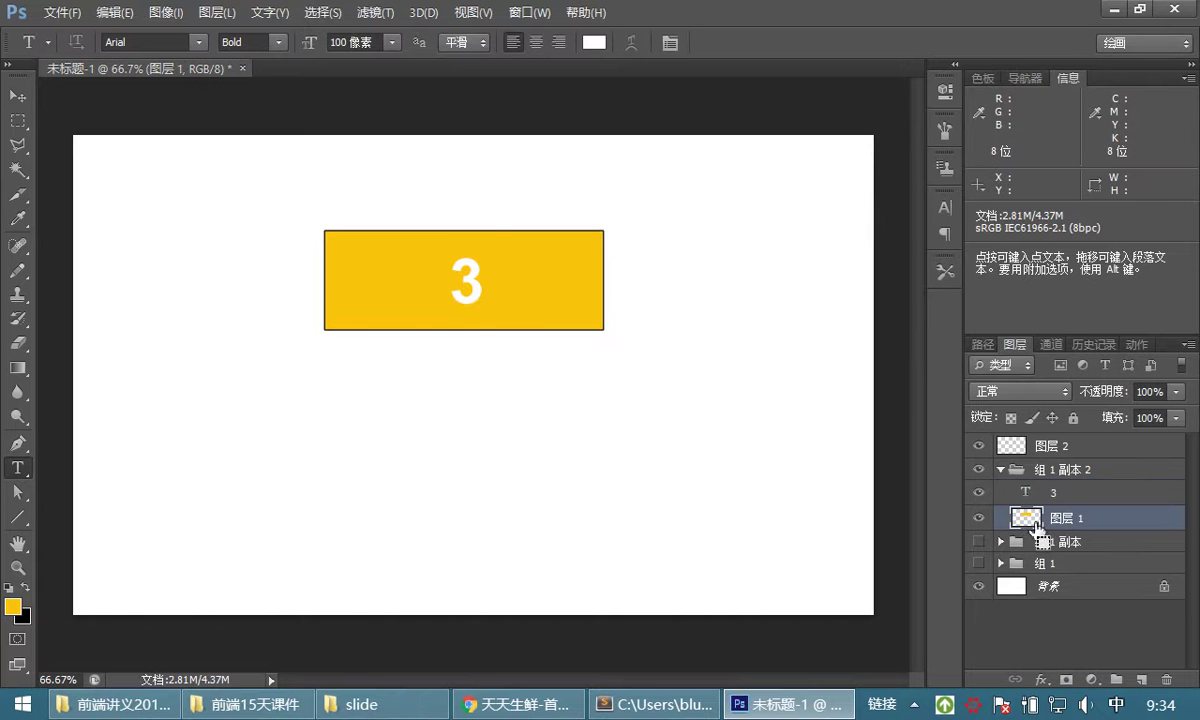
ctrl+click(1033, 523)
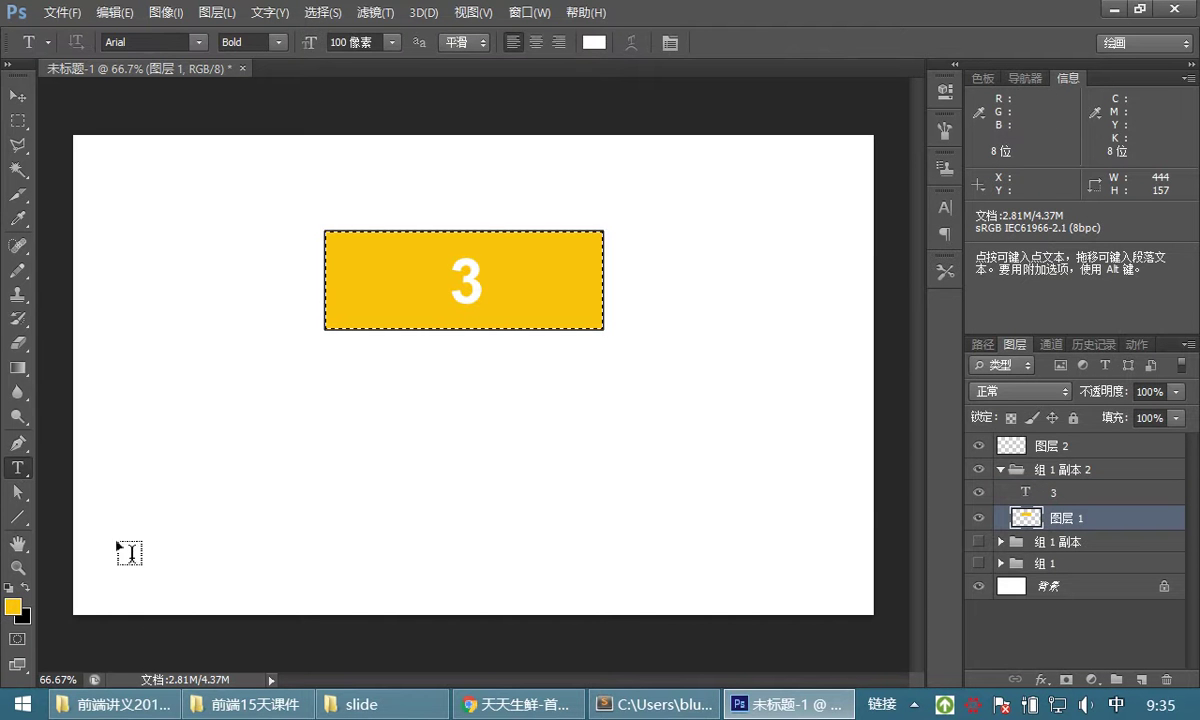
key(i)
click(13, 606)
drag(886, 424, 886, 406)
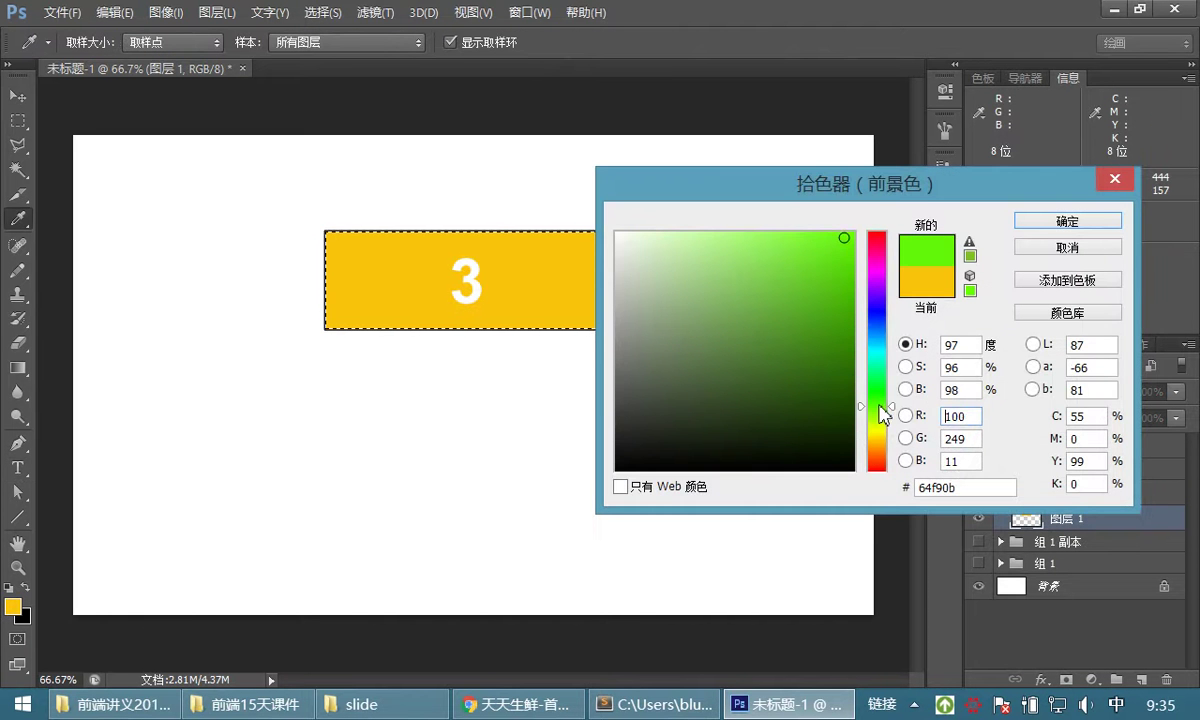
click(1067, 220)
key(t)
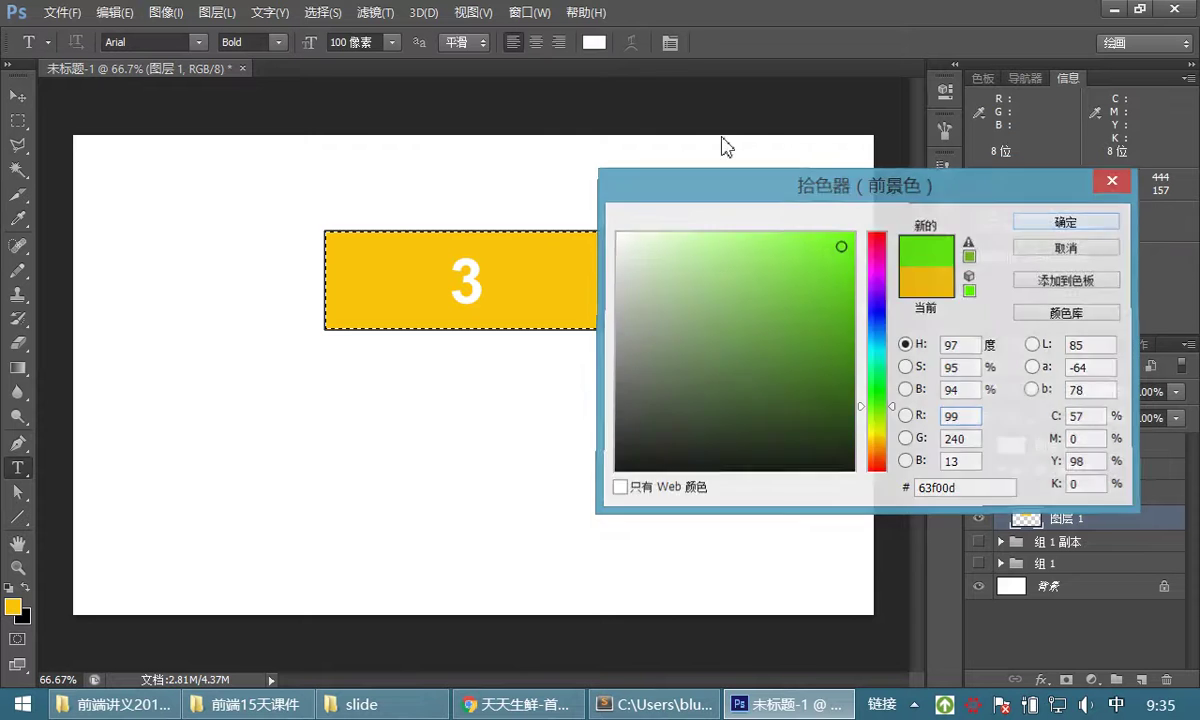
key(alt+Delete)
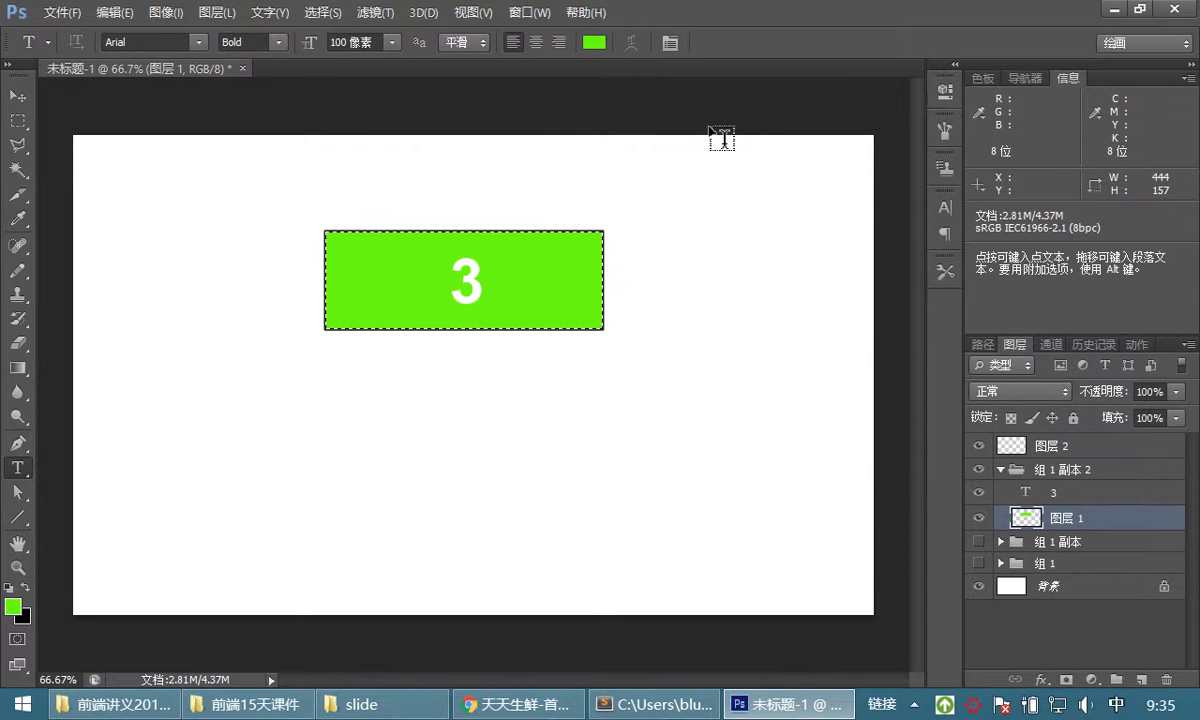
key(ctrl+d)
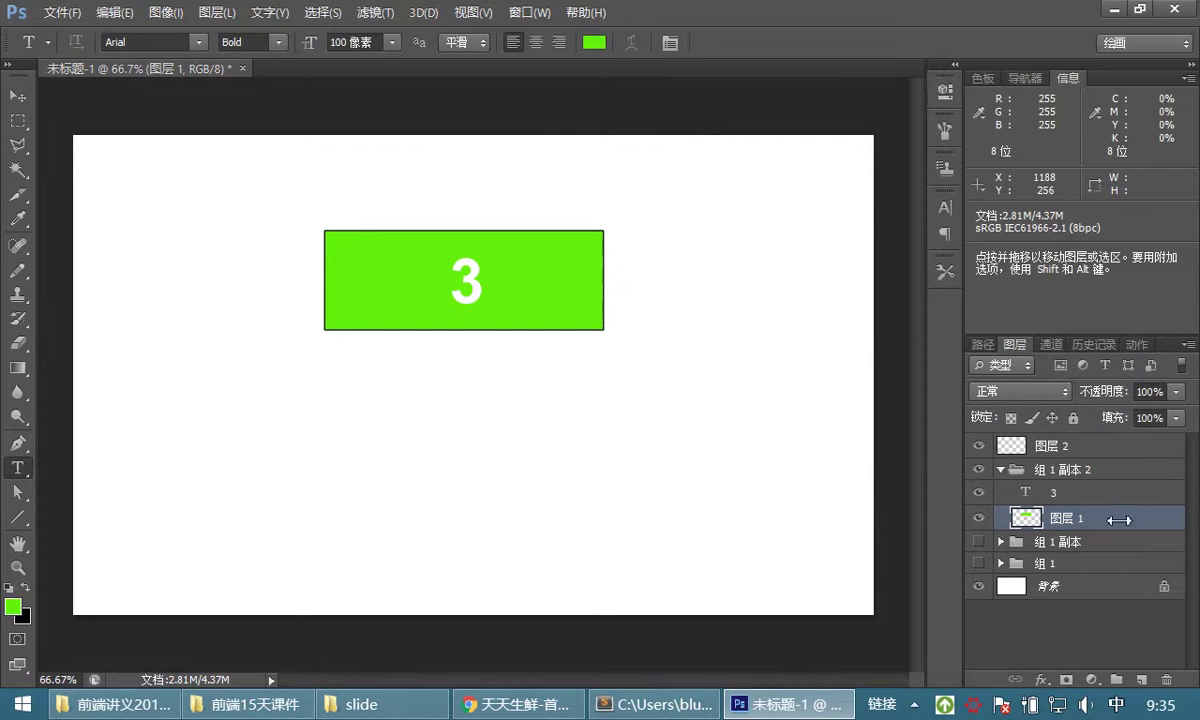
click(1001, 470)
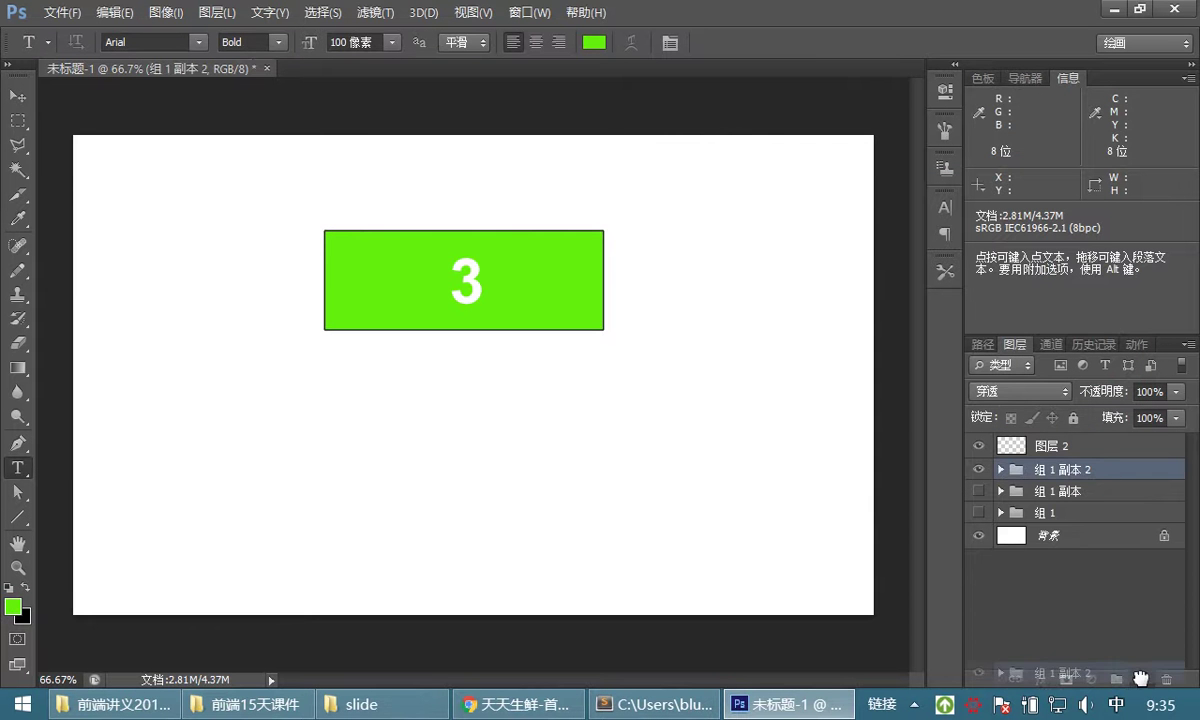
Duplicate the layer group 组 1 副本 2, hide the original, and change the copy's number to 4.
drag(1140, 678, 1141, 679)
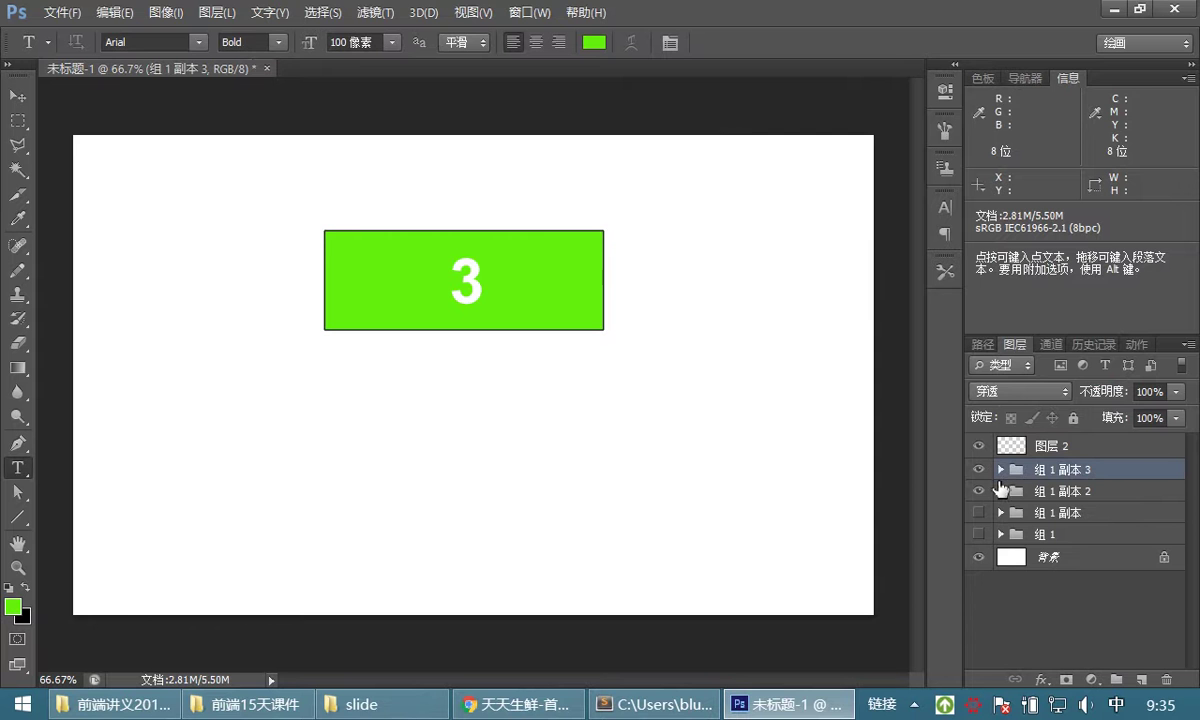
click(1001, 470)
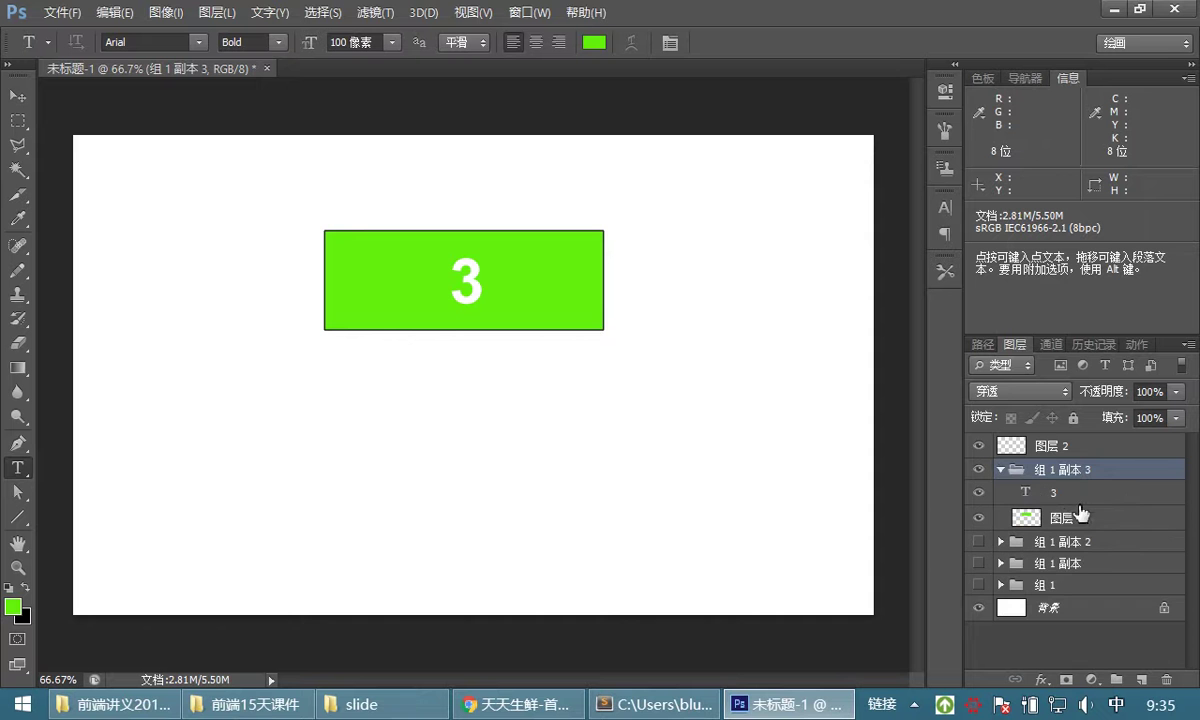
click(1065, 497)
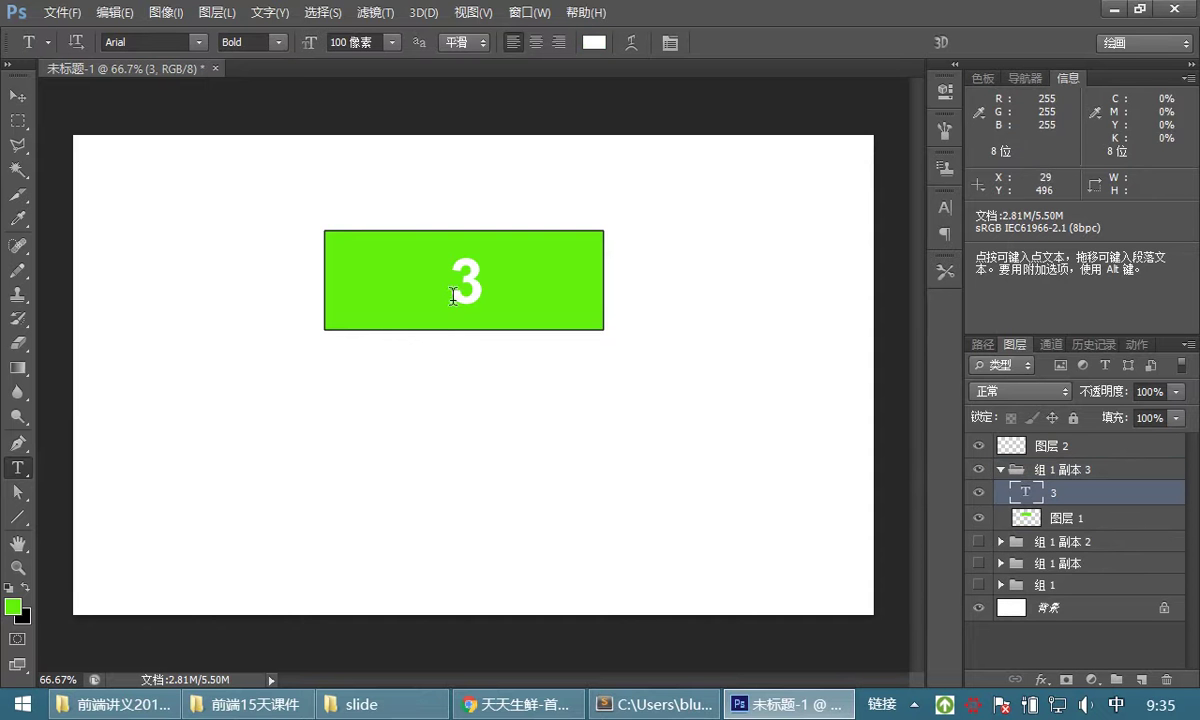
double_click(479, 286)
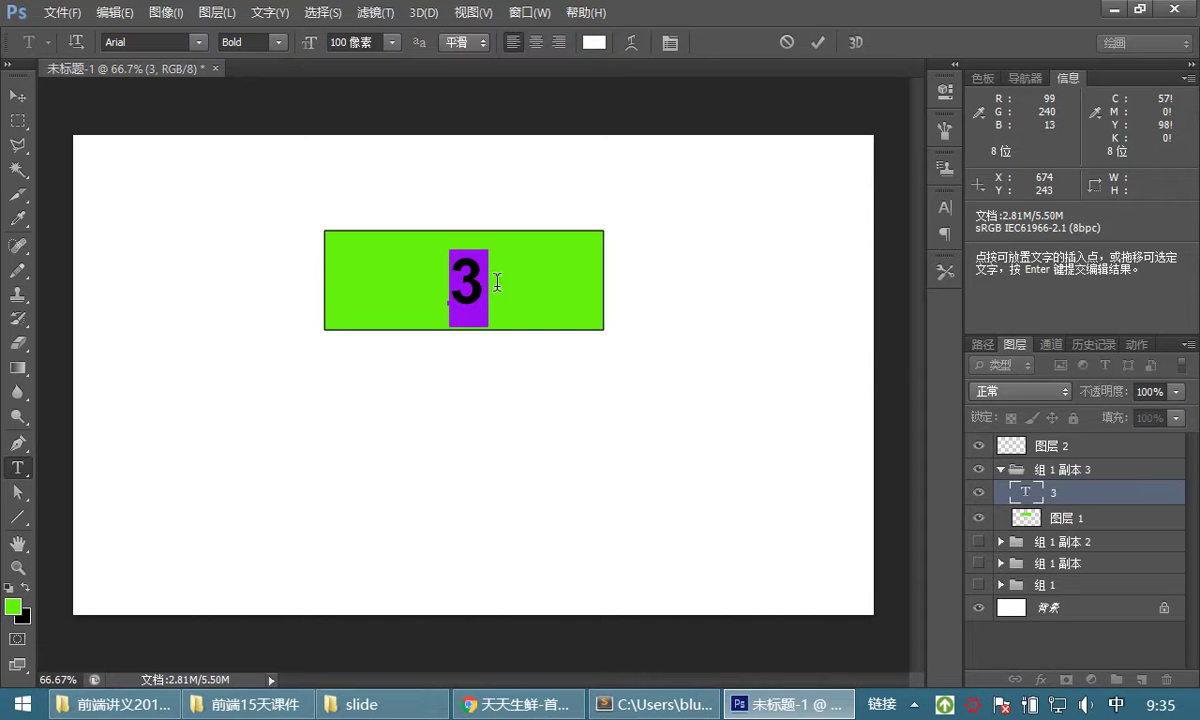
text(4)
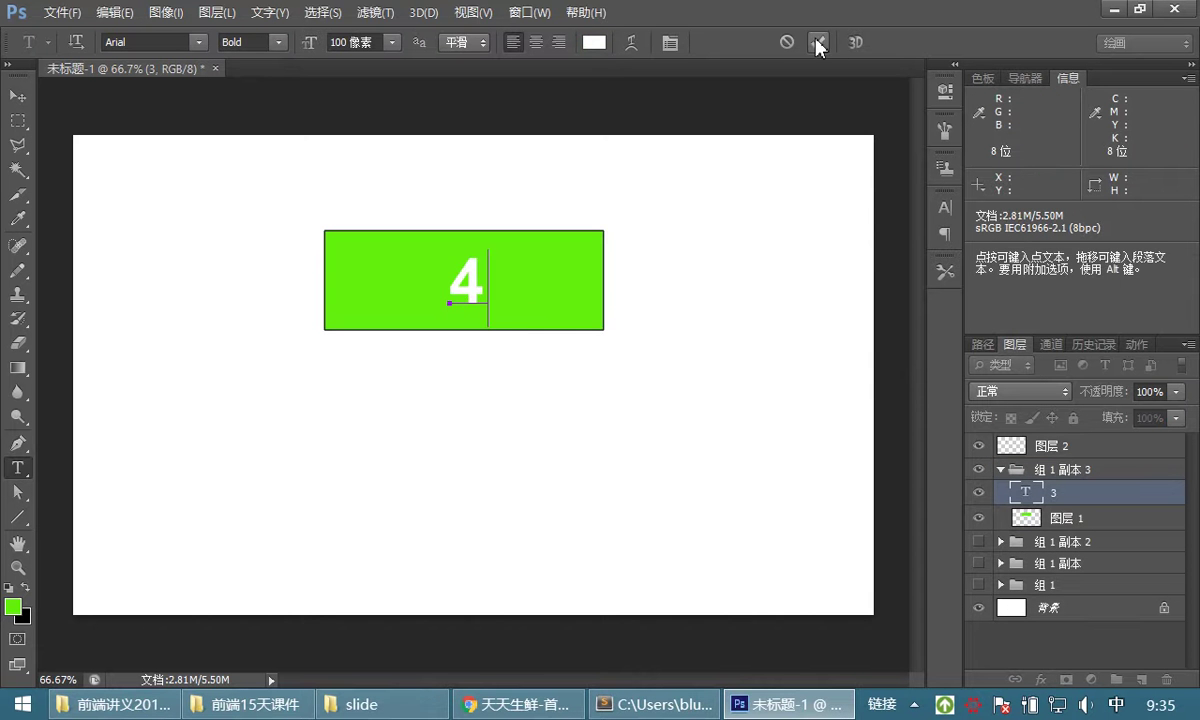
click(818, 44)
Refill the rectangle behind the number 4 with magenta, deselect, and collapse its group.
click(1010, 518)
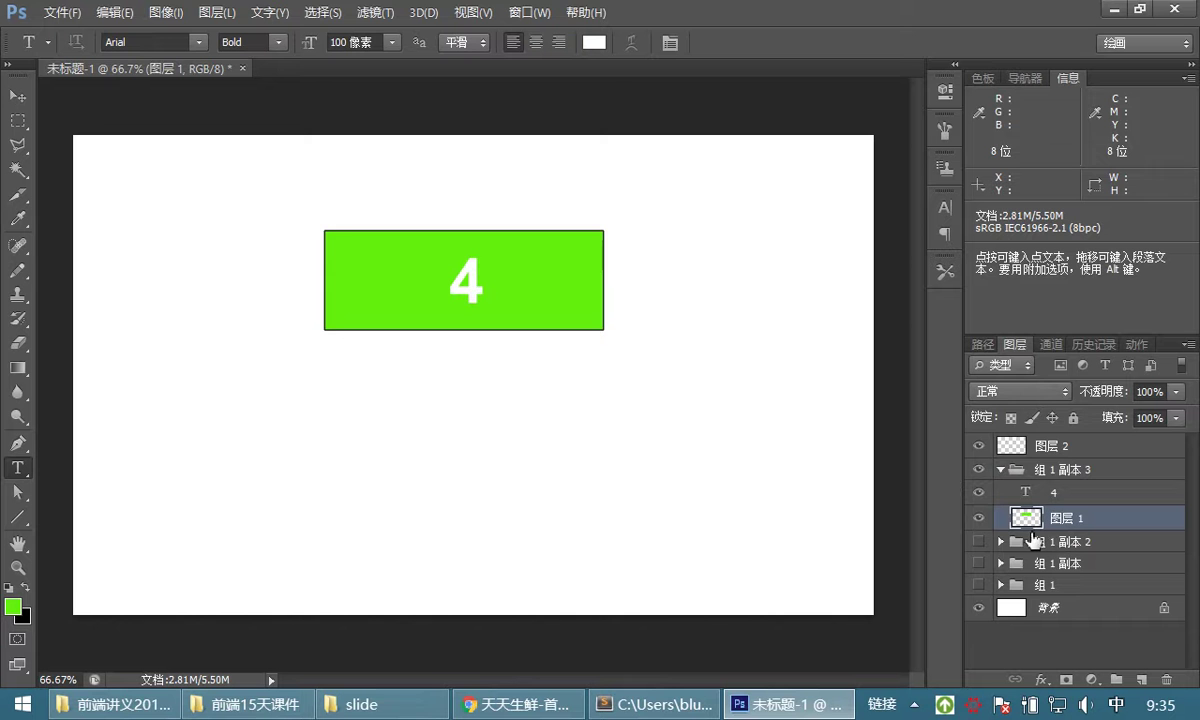
ctrl+click(1026, 521)
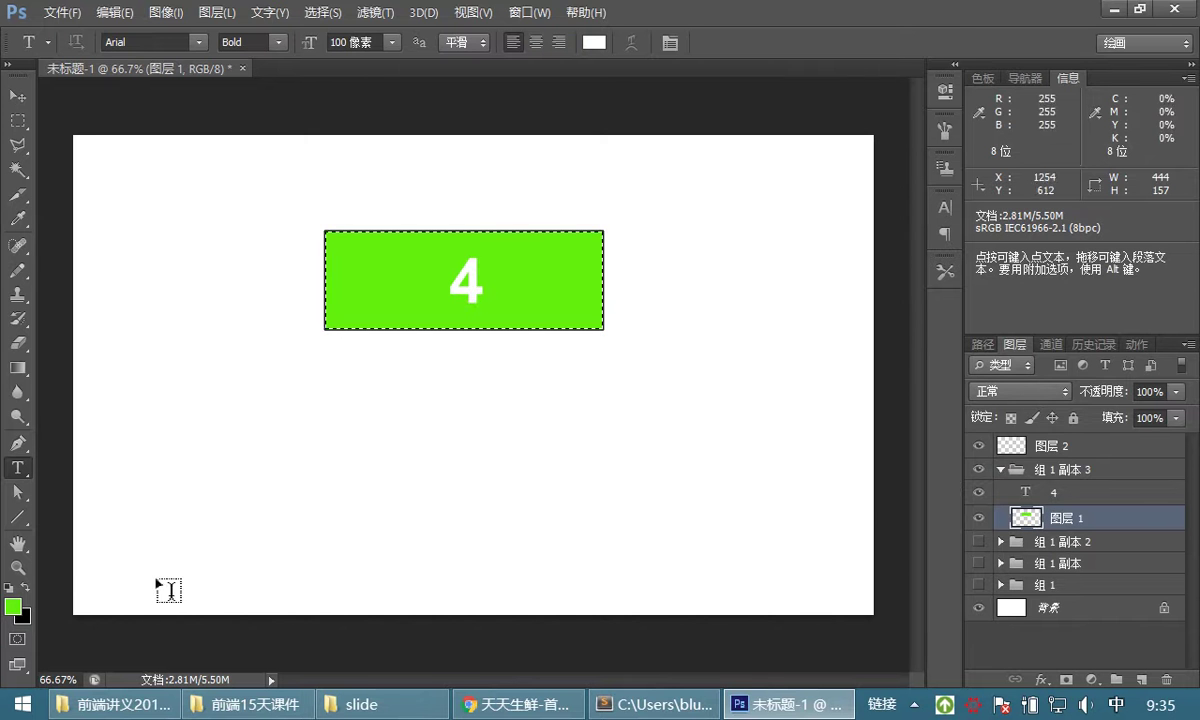
click(13, 604)
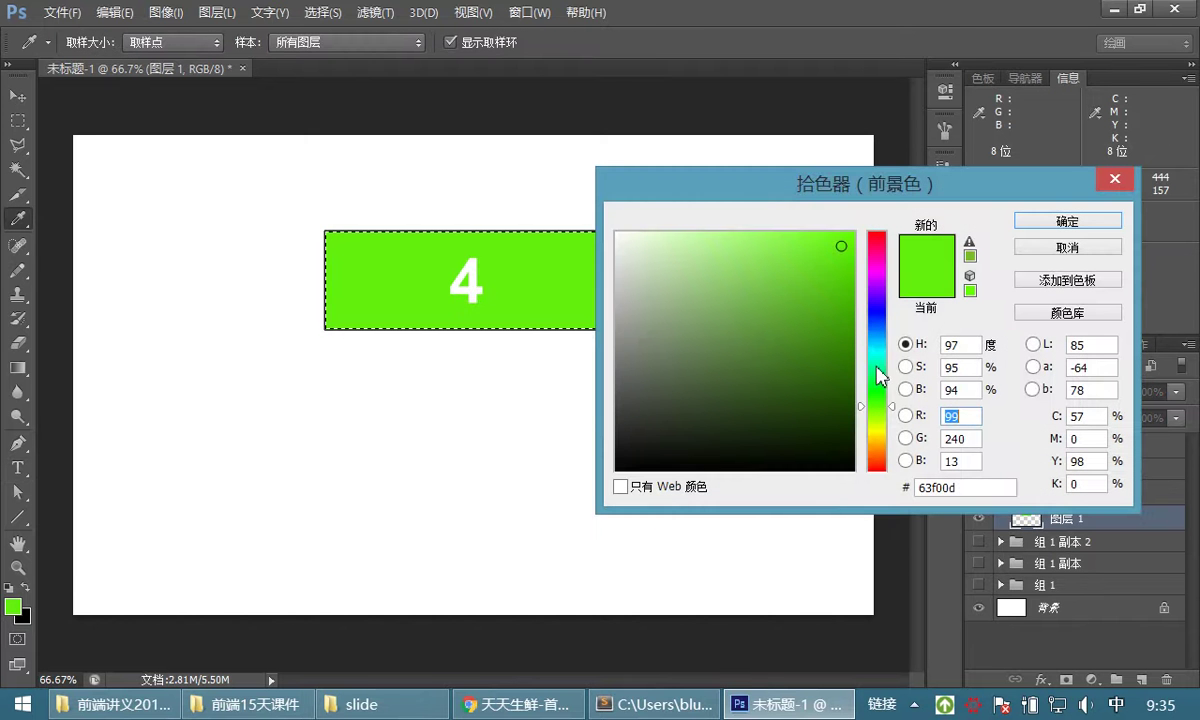
click(878, 275)
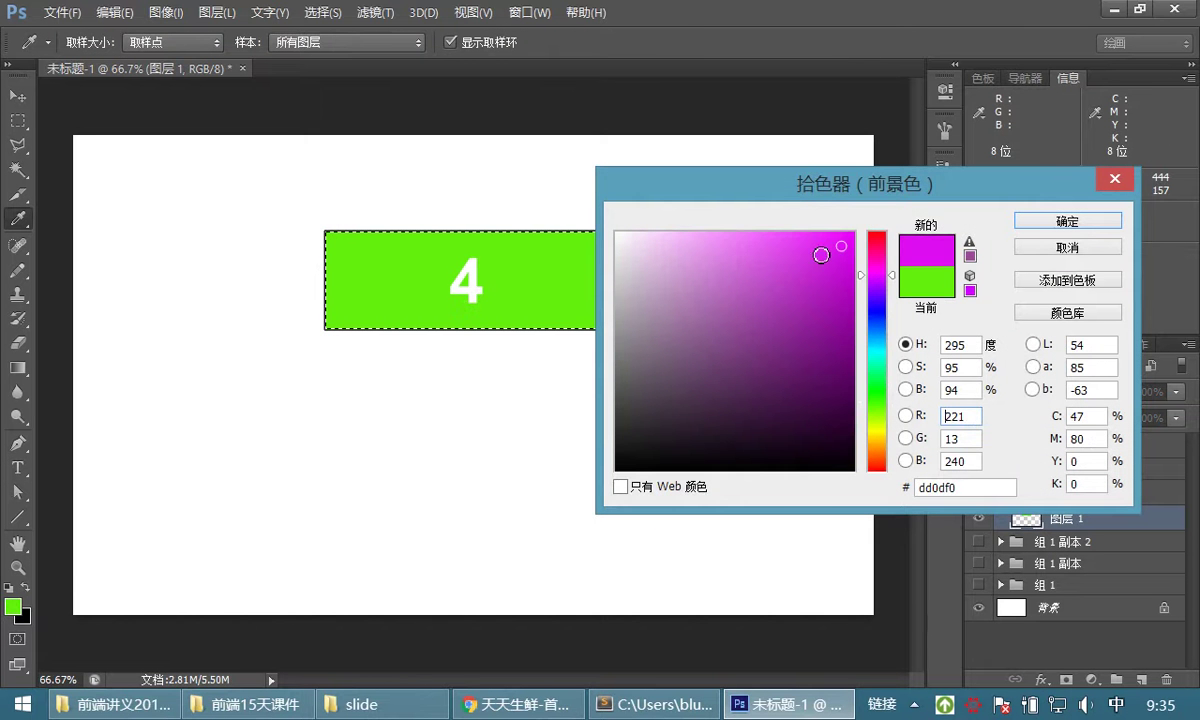
click(834, 244)
click(1026, 221)
key(t)
key(alt+Delete)
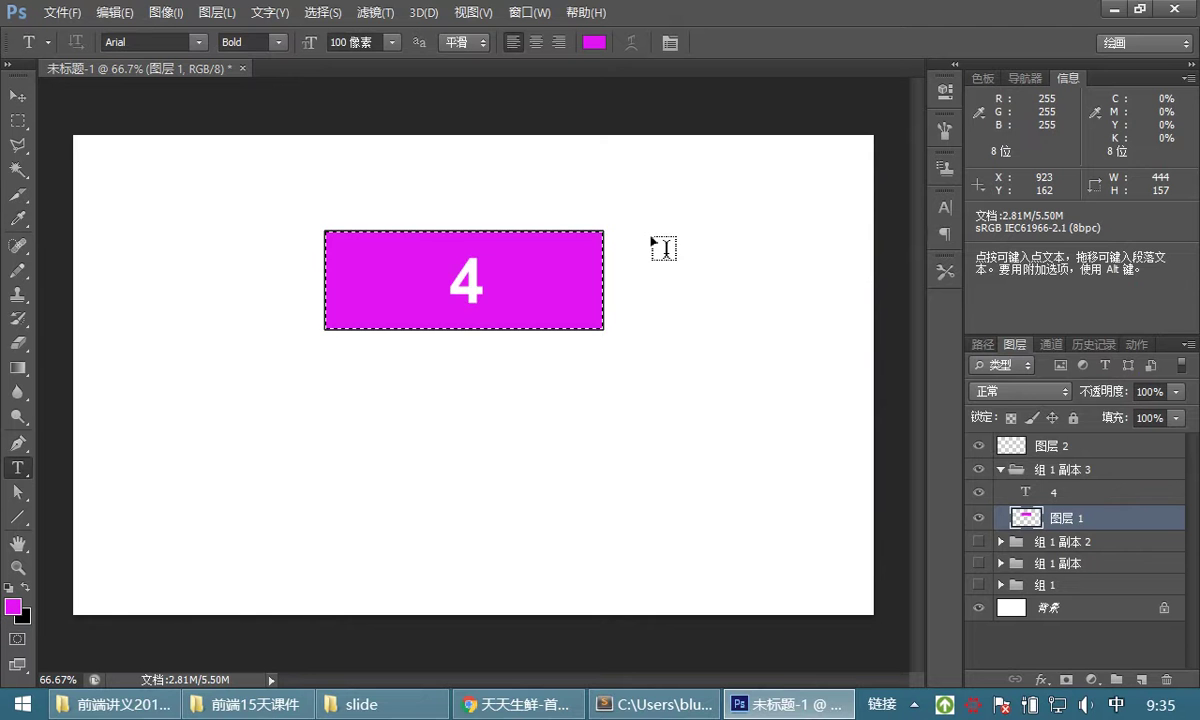
key(ctrl+d)
click(18, 95)
click(1006, 470)
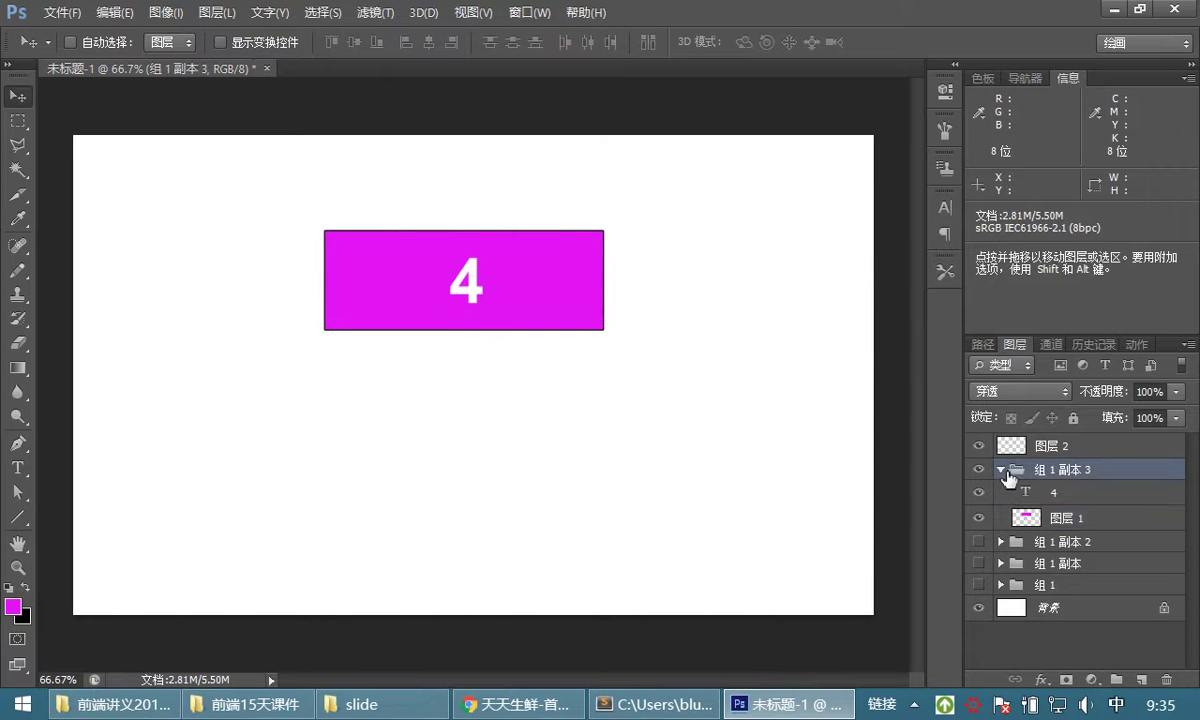
click(1001, 470)
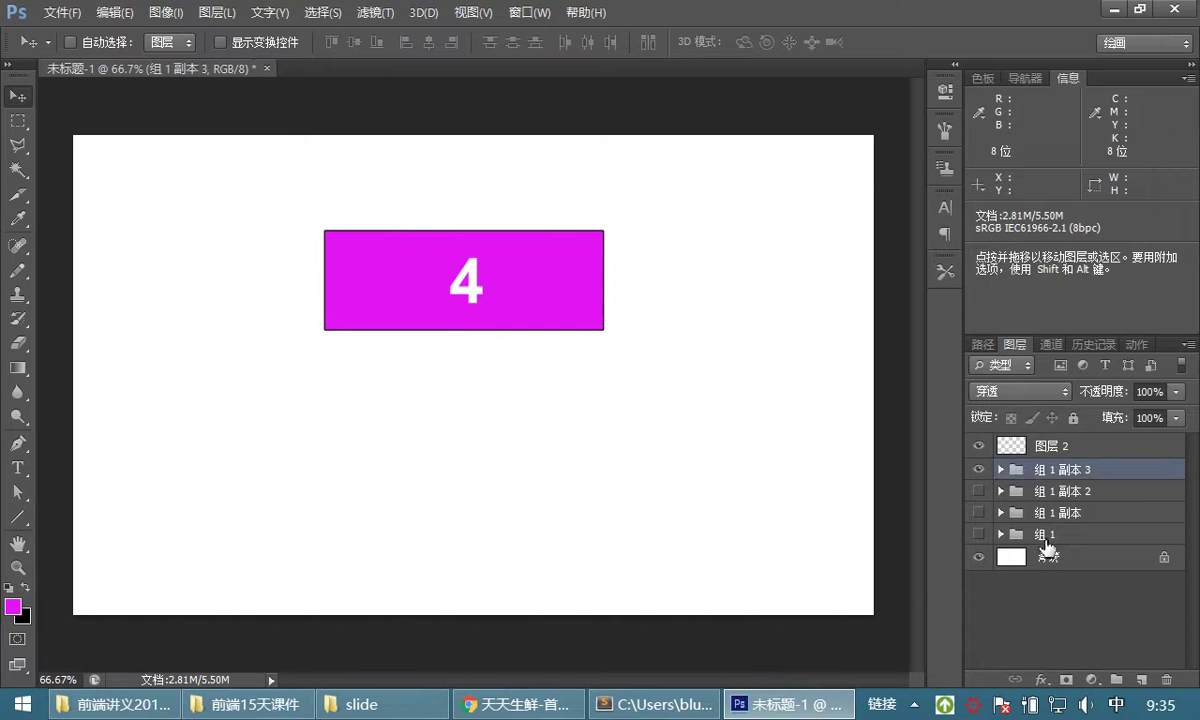
Merge the groups 组 1 副本 3 and 组 1 副本 2 each into a single layer, making the latter visible.
right_click(1071, 473)
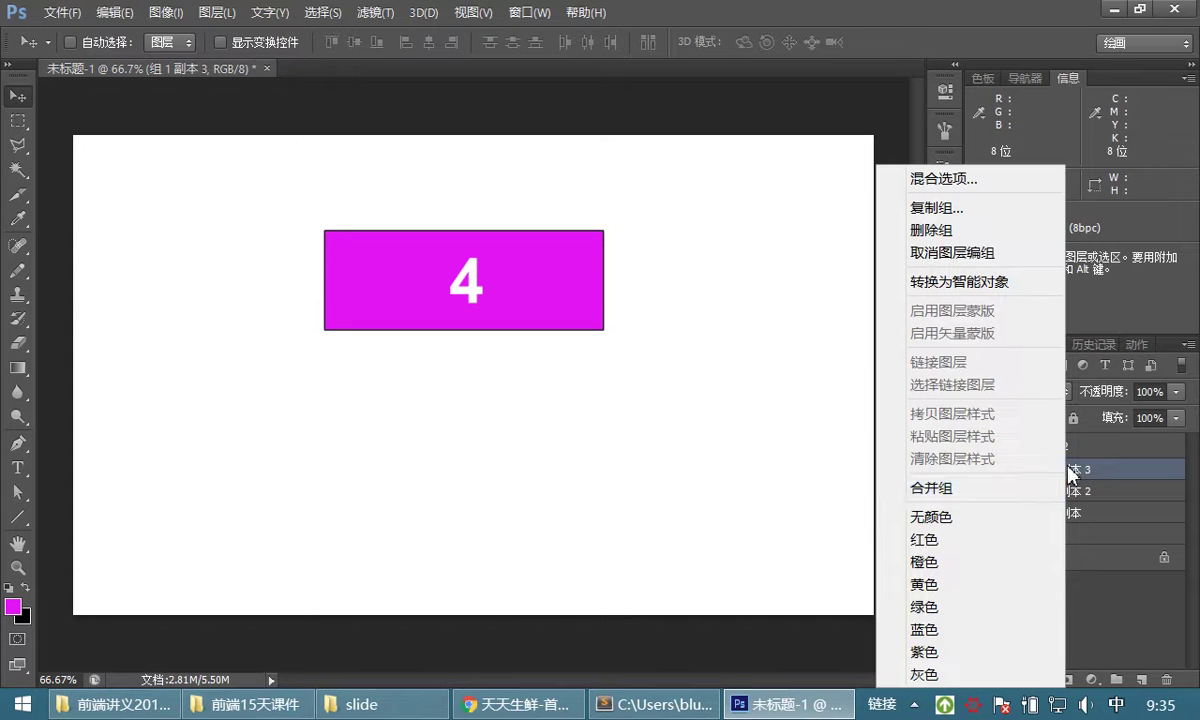
click(933, 488)
right_click(1076, 503)
click(1120, 491)
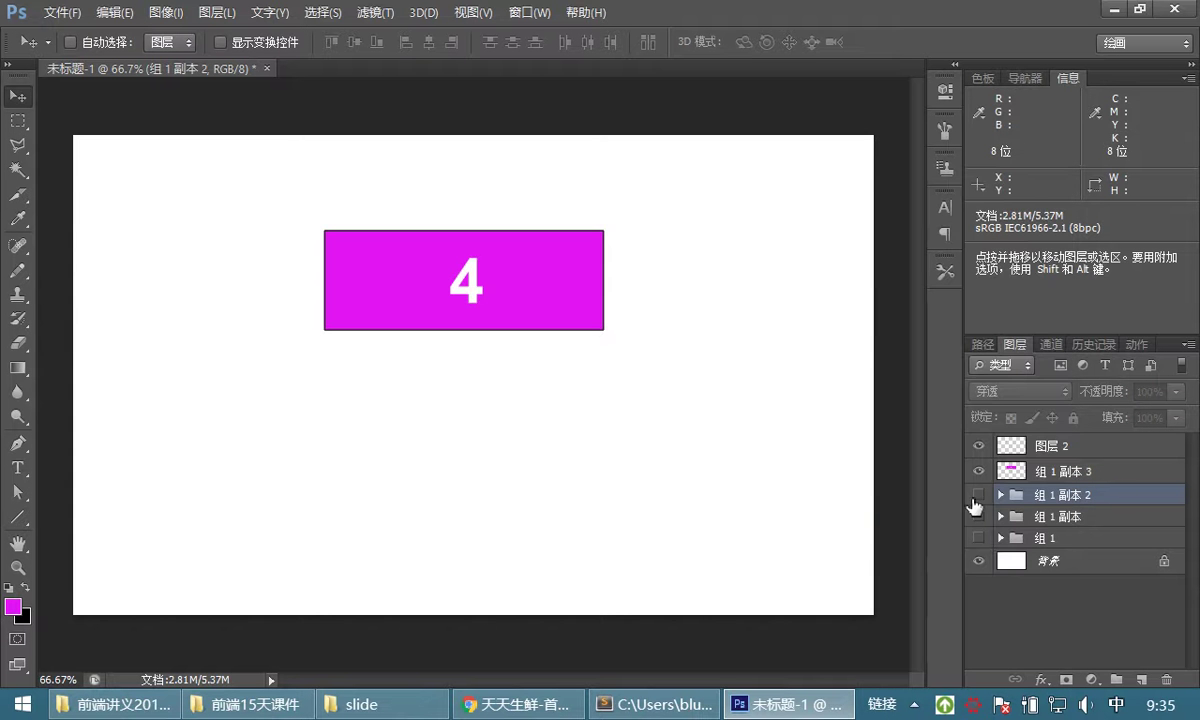
click(979, 496)
right_click(1062, 502)
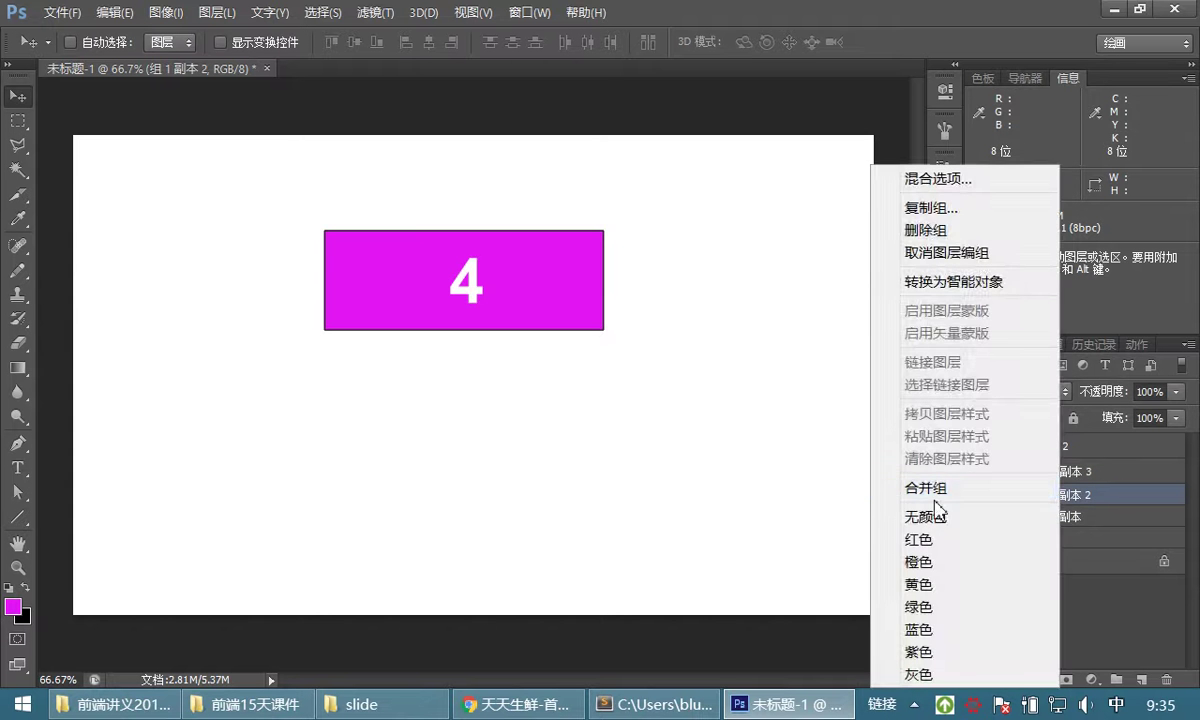
click(933, 492)
Show the groups 组 1 副本 and 组 1 and merge each of them into its own single layer.
click(979, 520)
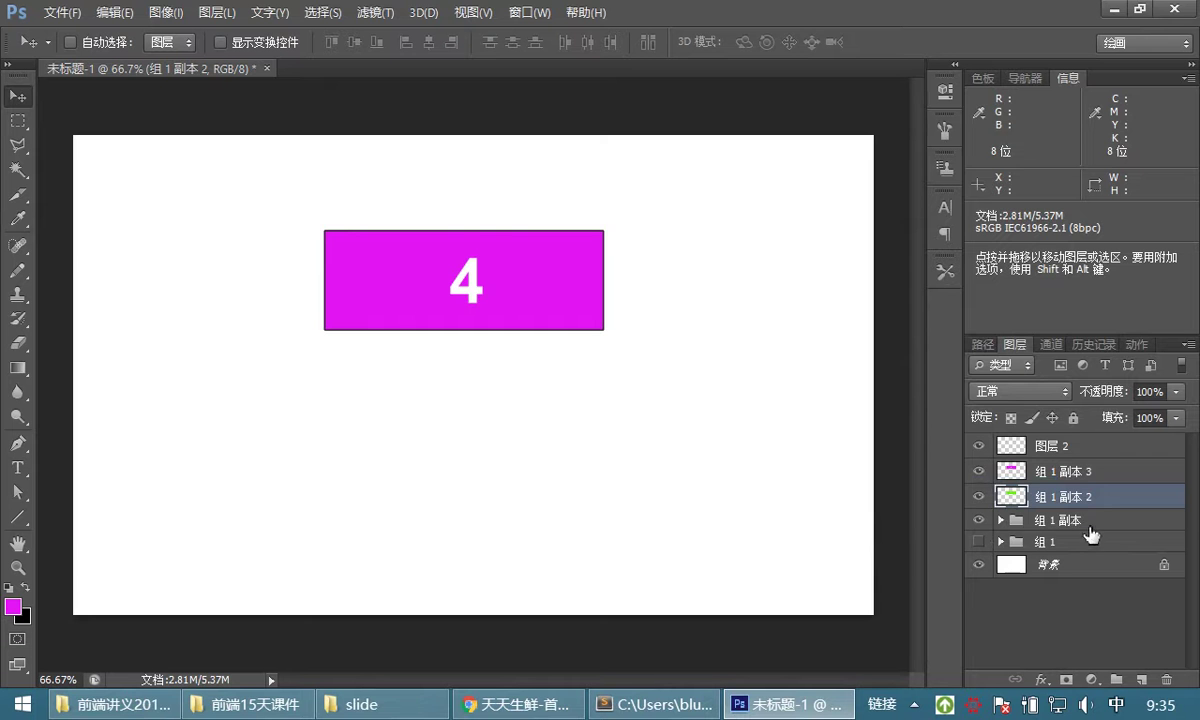
click(997, 525)
right_click(997, 525)
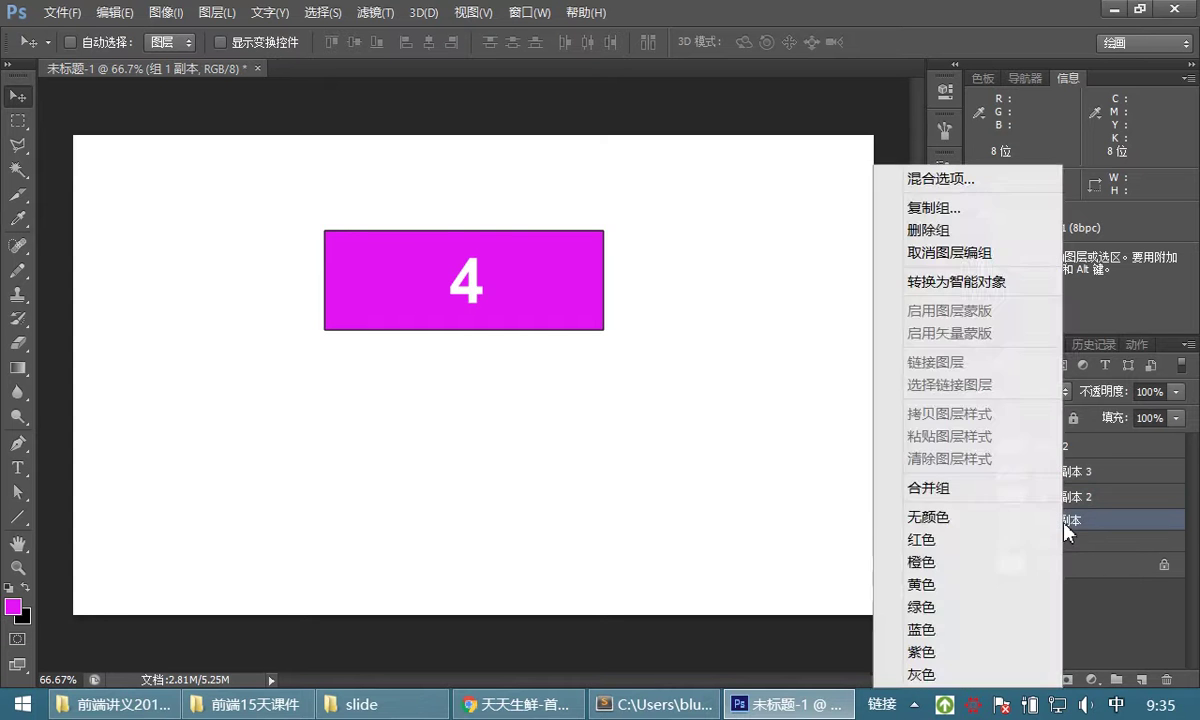
click(925, 490)
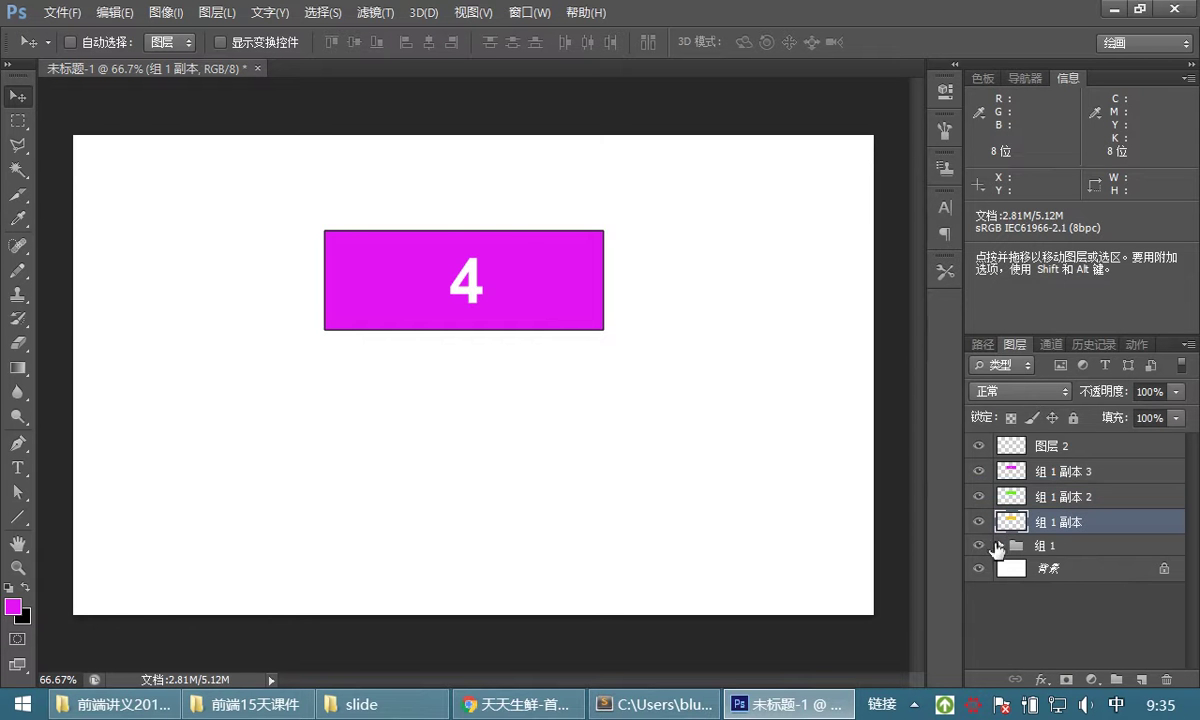
click(1075, 549)
right_click(1075, 552)
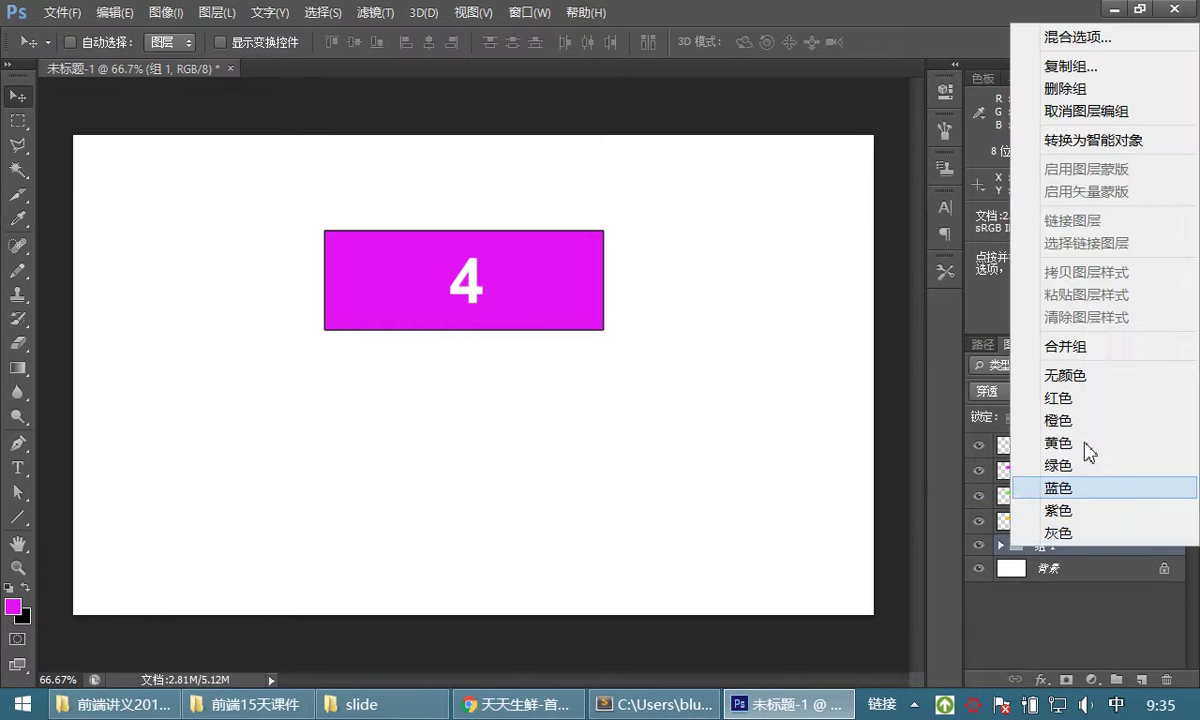
click(1086, 346)
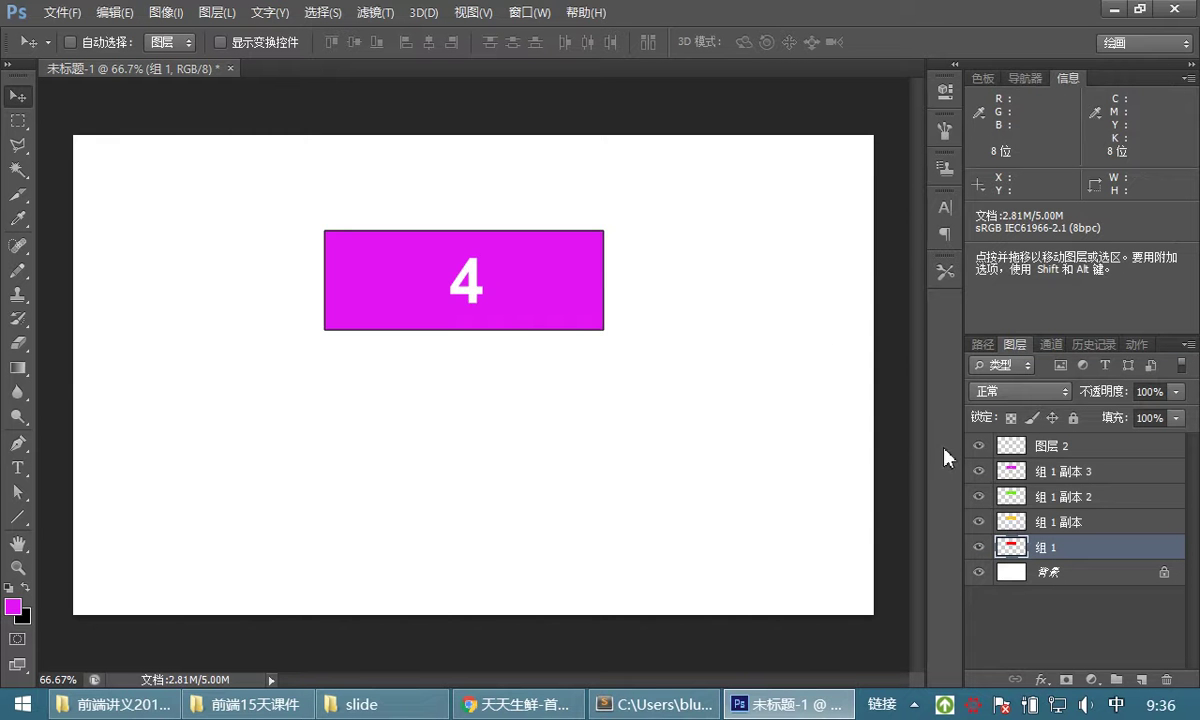
Move slides 4, 3 and 2 out of the frame and stack them flush against its right edge, leaving slide 1 inside.
drag(493, 270, 706, 265)
click(1068, 502)
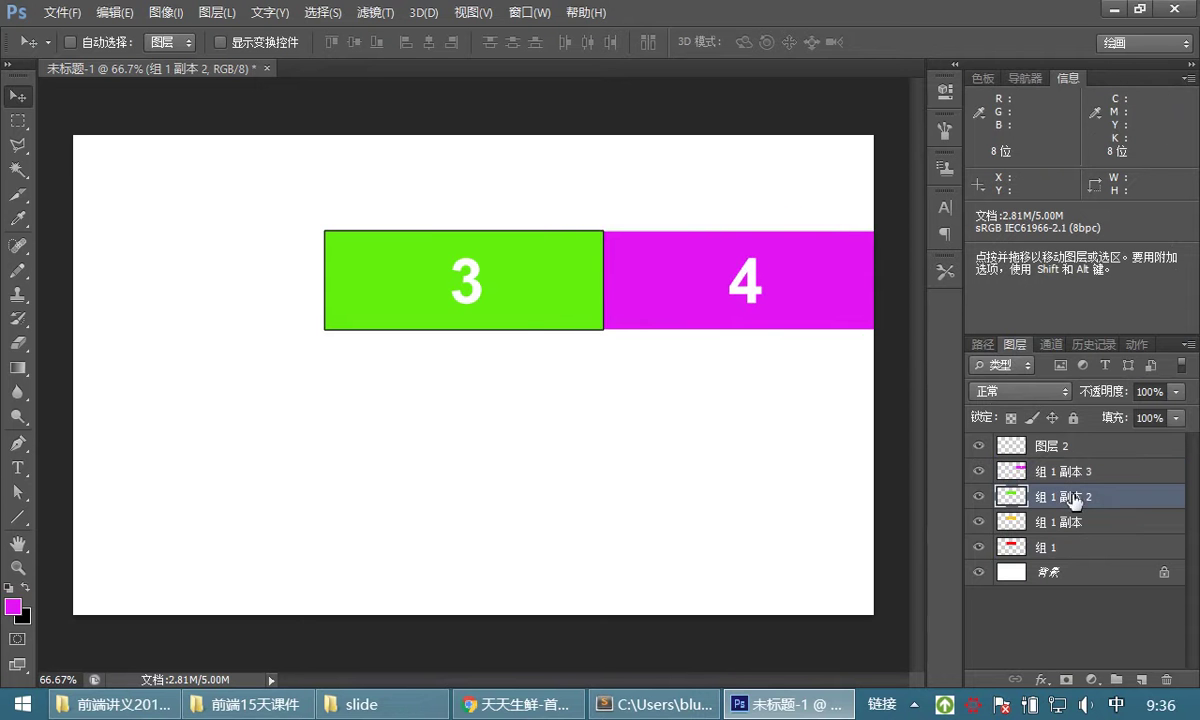
drag(486, 285, 758, 288)
click(1053, 522)
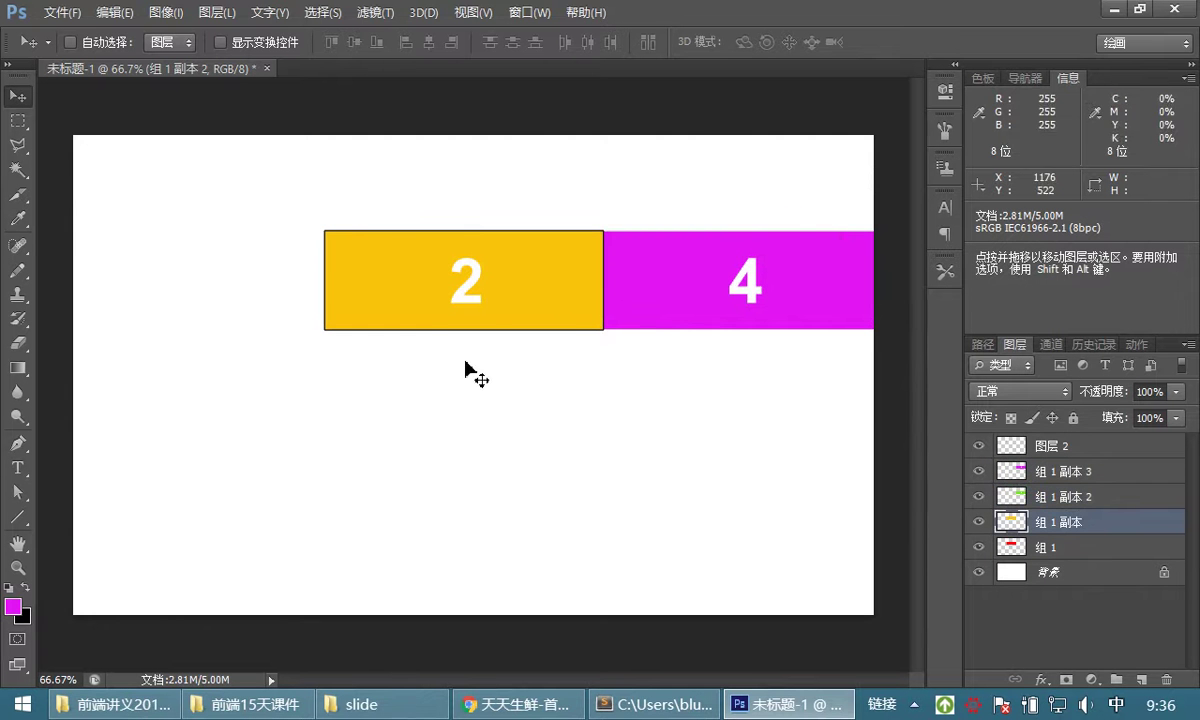
drag(549, 292, 712, 285)
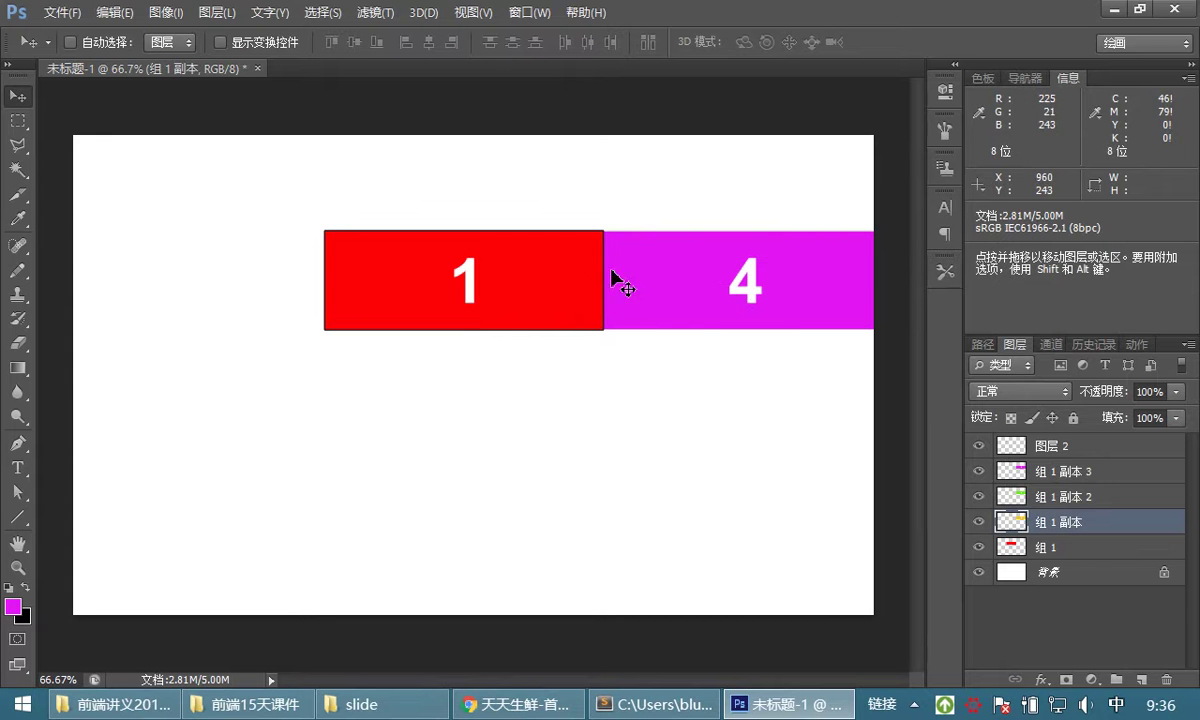
mouse_move(493, 295)
mouse_down()
mouse_move(471, 405)
mouse_move(512, 272)
mouse_move(488, 290)
mouse_up()
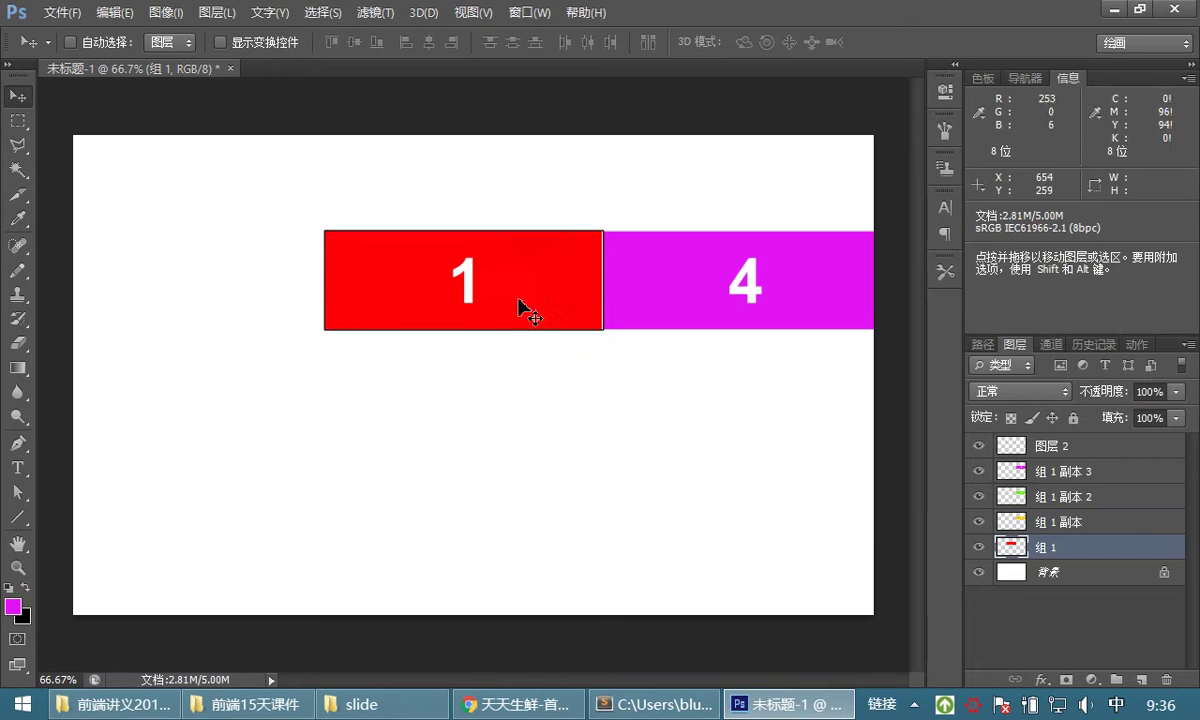
Rename the four slide layers 1, 2, 3 and 4 to match the numbers on their slides.
double_click(1056, 523)
text(2)
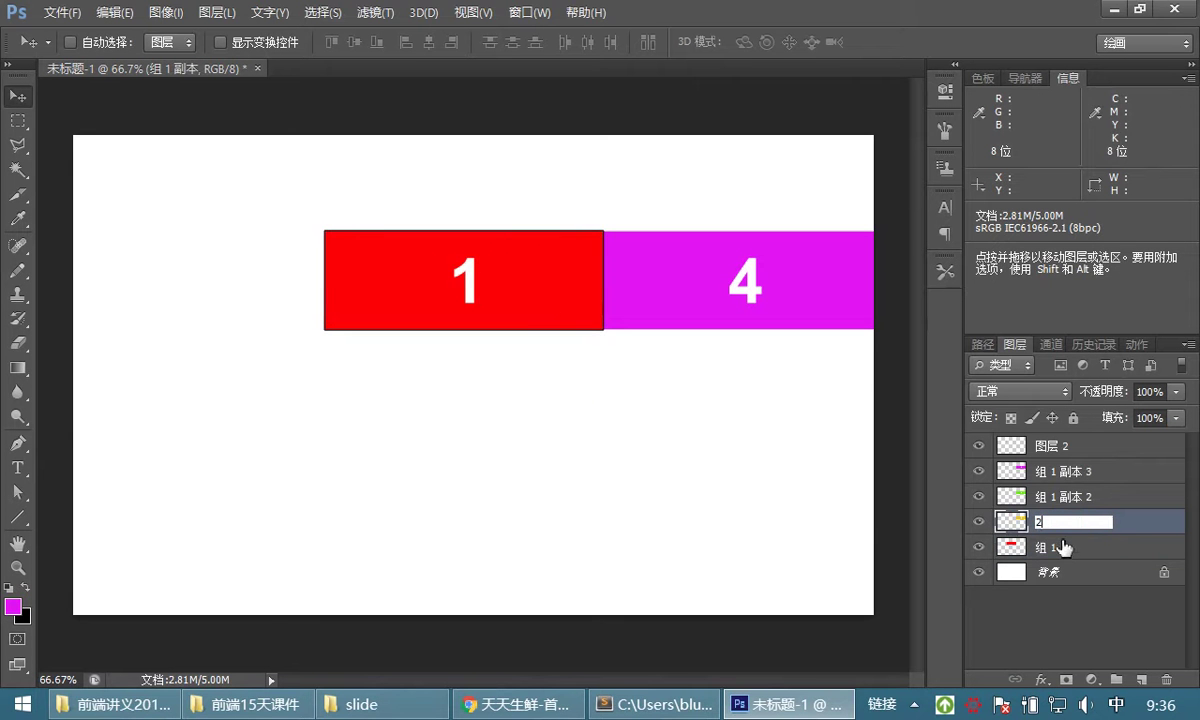
double_click(1060, 547)
text(1)
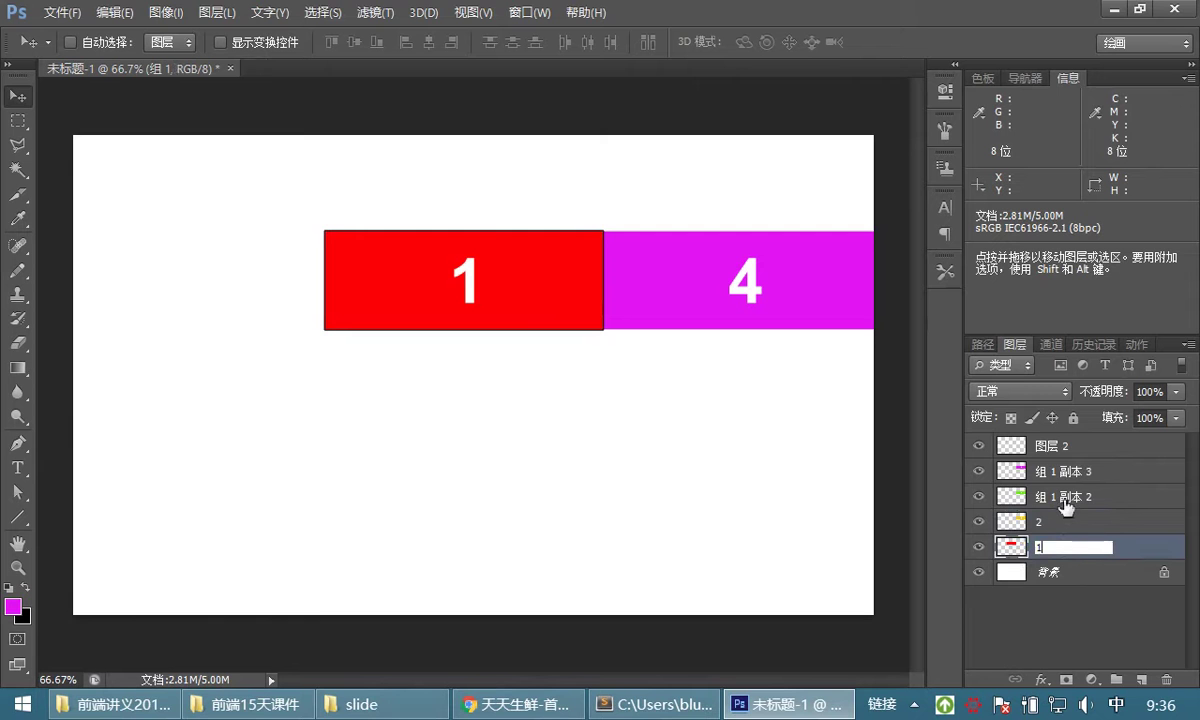
click(1066, 503)
double_click(1066, 500)
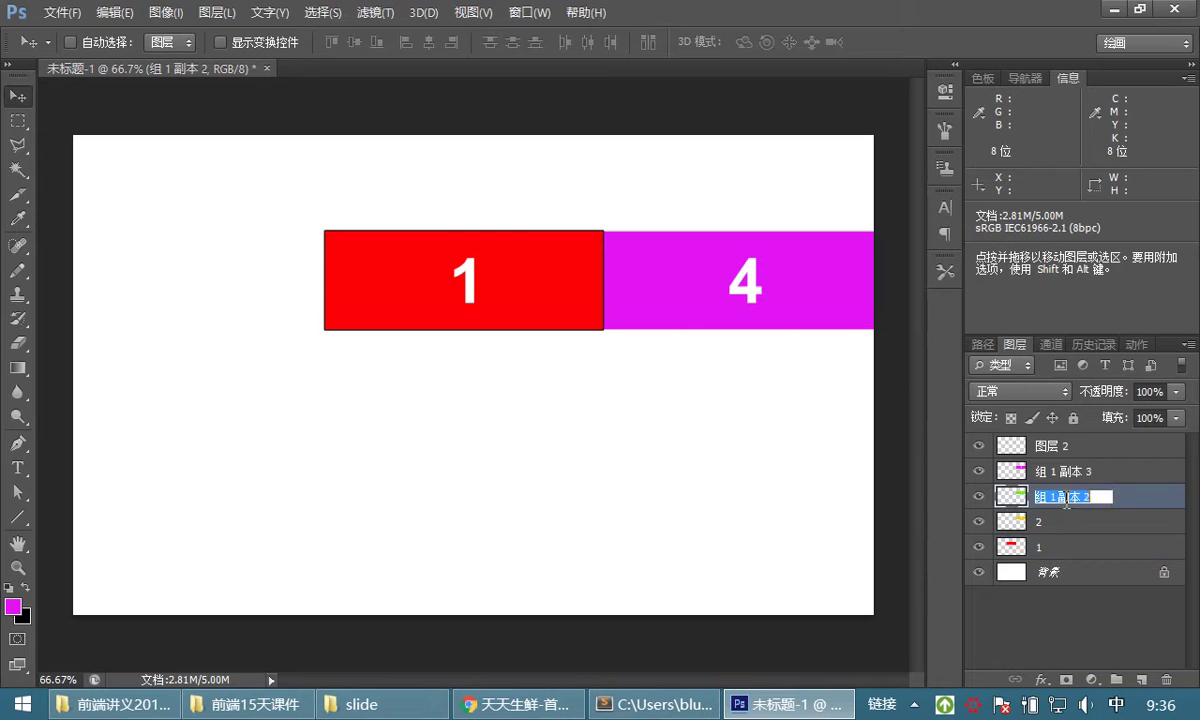
text(3)
key(Return)
double_click(1066, 472)
text(4)
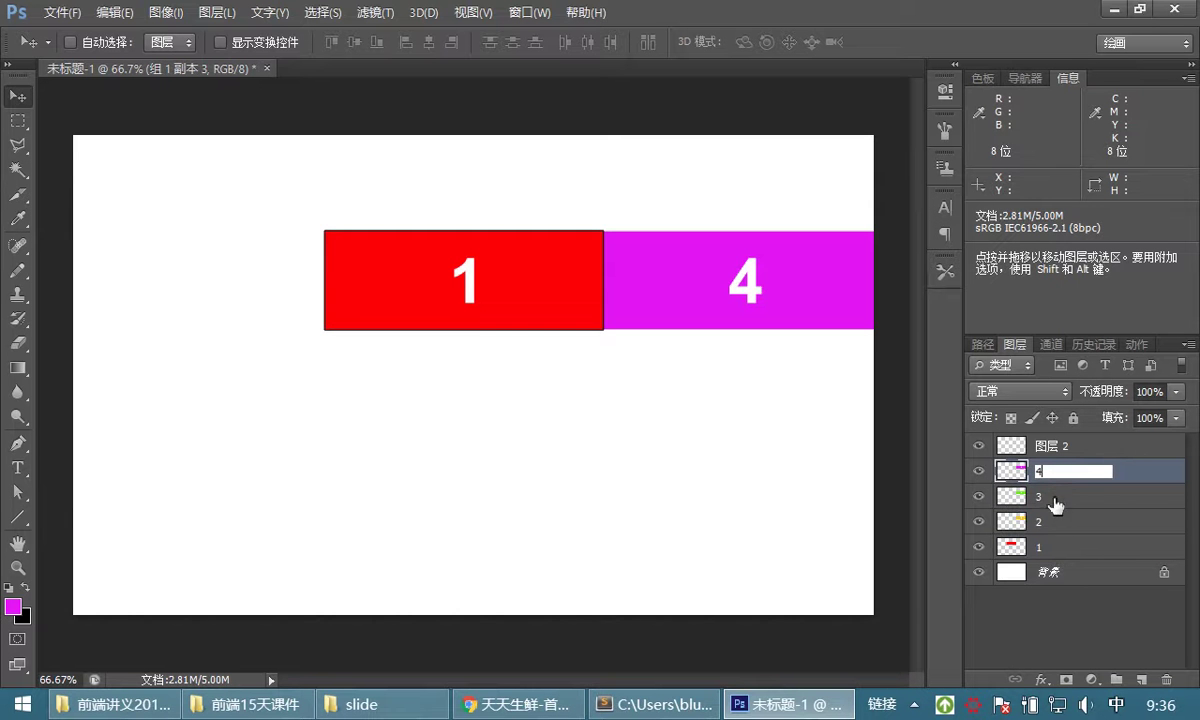
click(1057, 503)
click(1057, 527)
click(1050, 549)
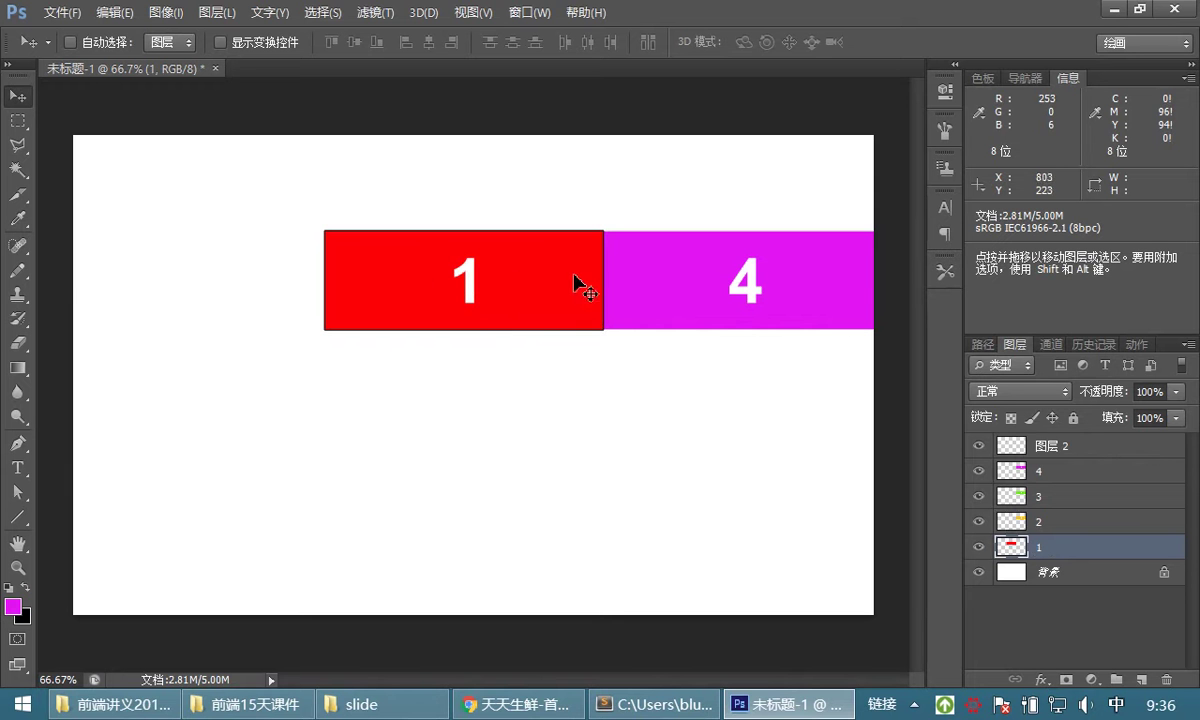
Pull slides 4 and 3 downward to expose the stacked slides, and revert to the history state before these moves.
key(space)
ctrl+drag(715, 268, 728, 370)
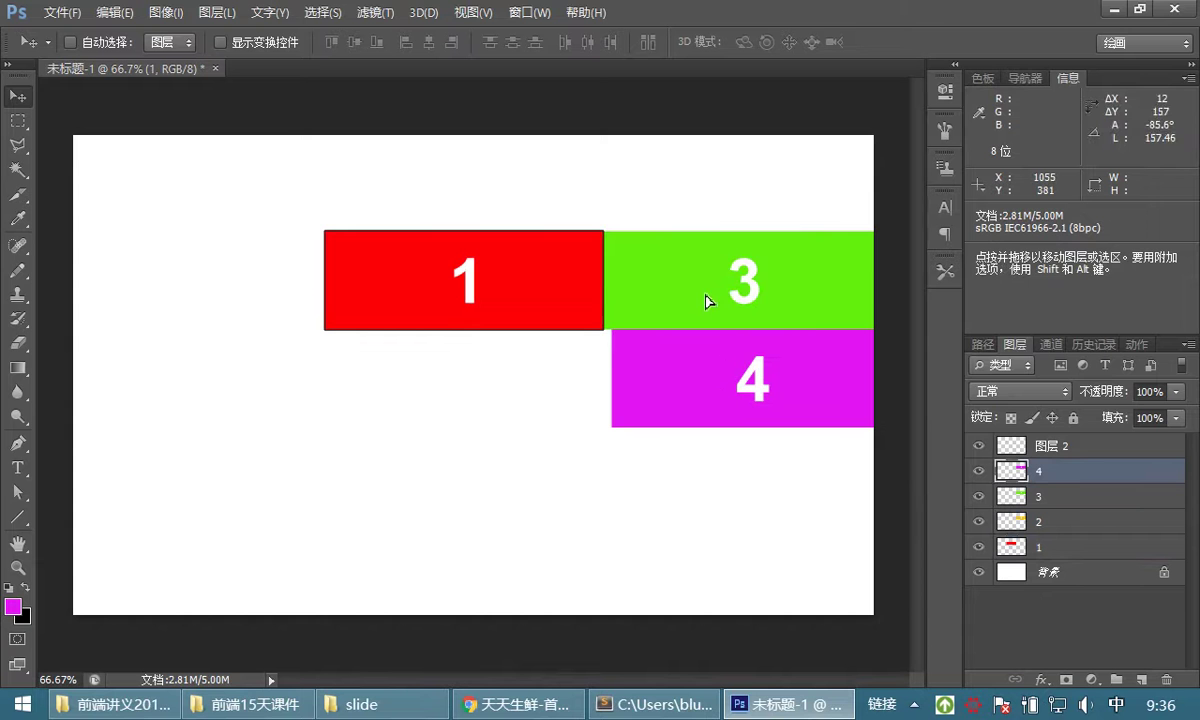
ctrl+drag(715, 278, 730, 355)
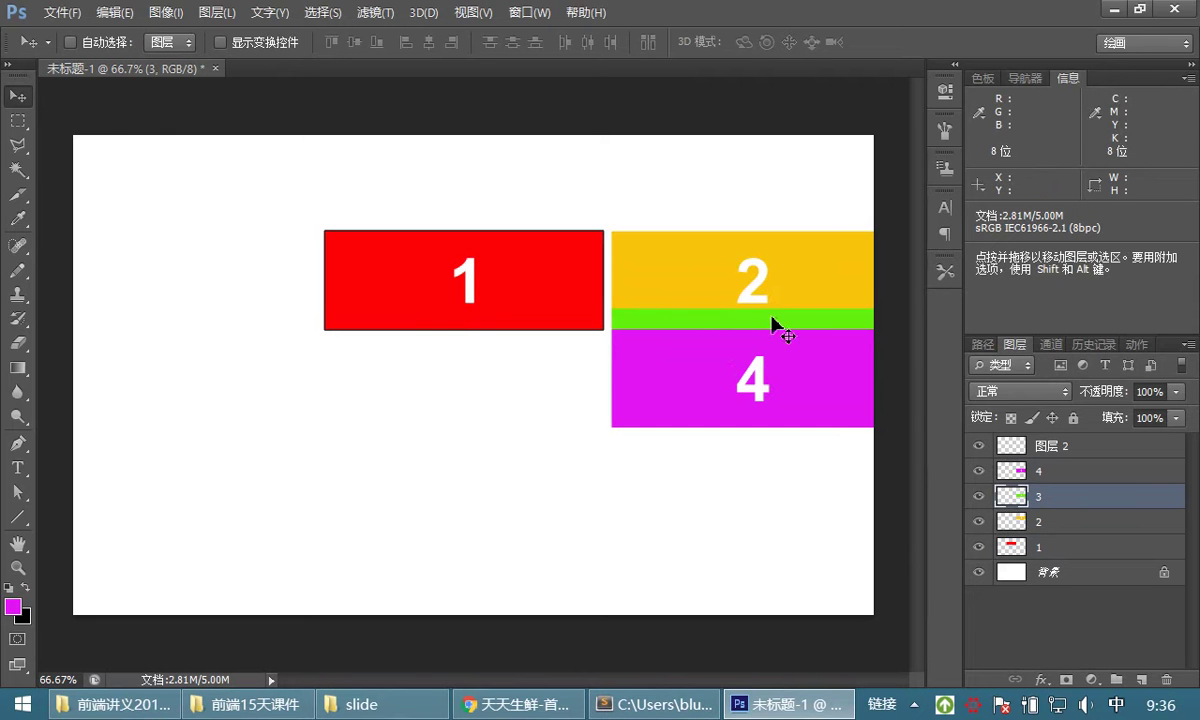
mouse_move(714, 266)
ctrl+mouse_down()
mouse_move(697, 267)
mouse_move(711, 267)
ctrl+mouse_up()
click(1088, 344)
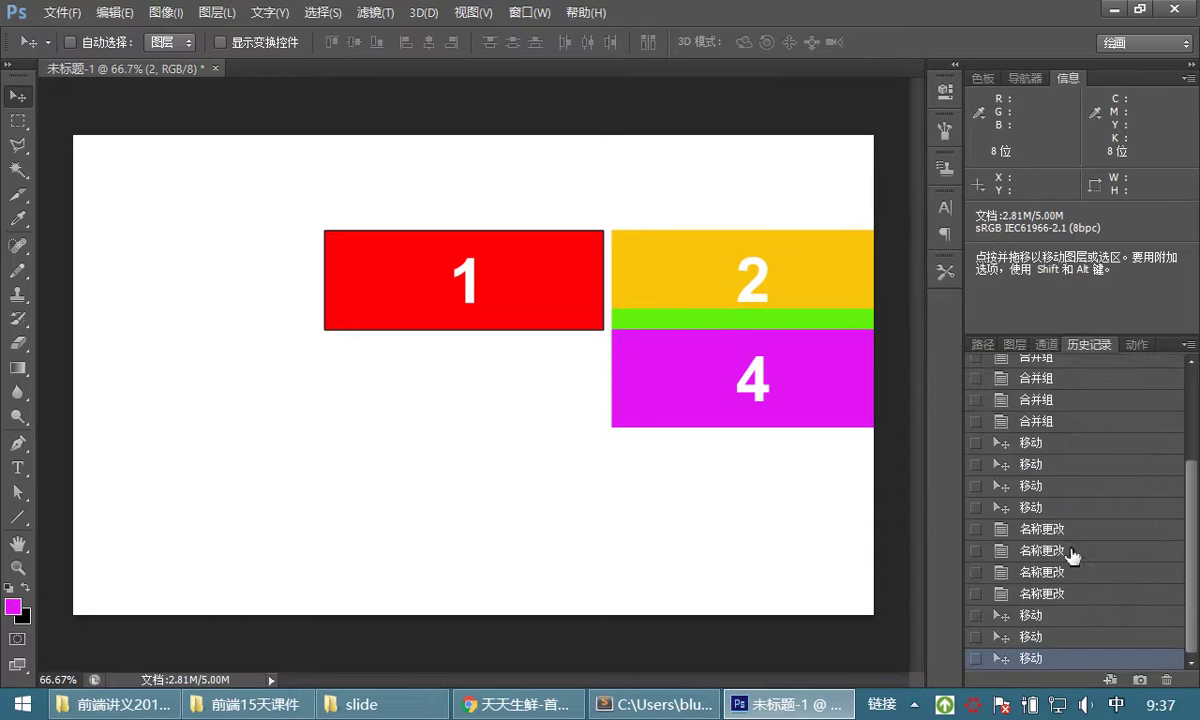
click(1000, 593)
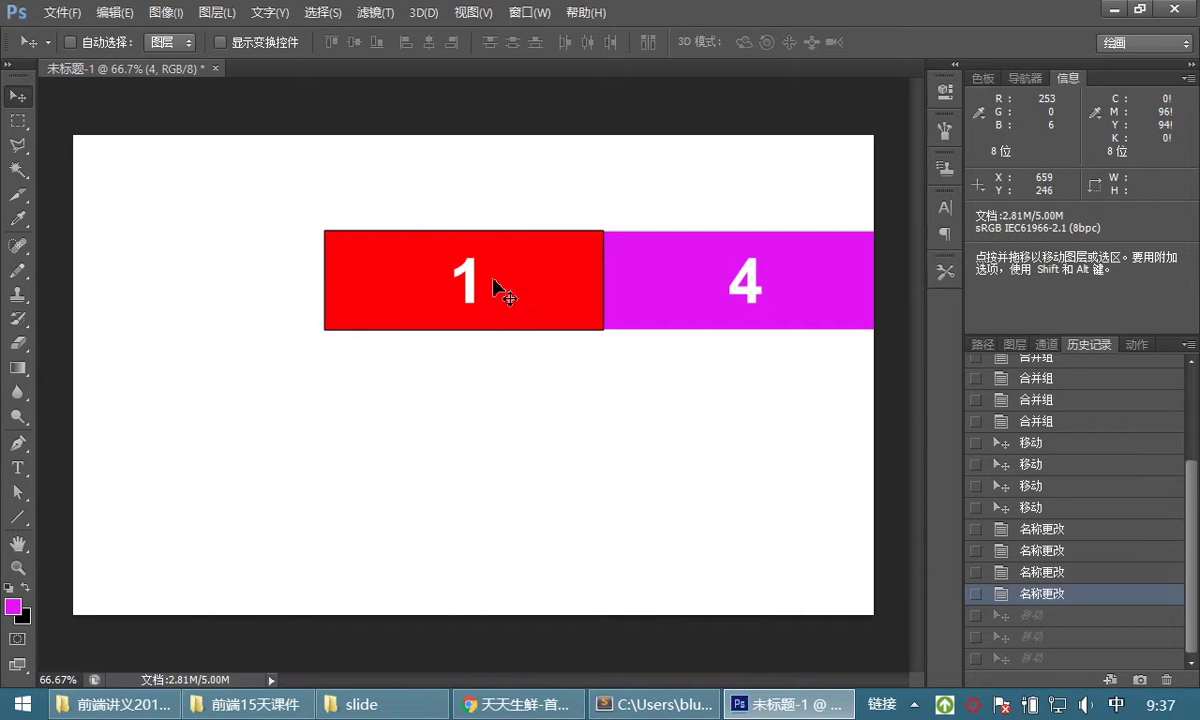
Move slide 1 to the left side of the frame and bring slide 2 from the right stack into the frame.
drag(498, 274, 238, 257)
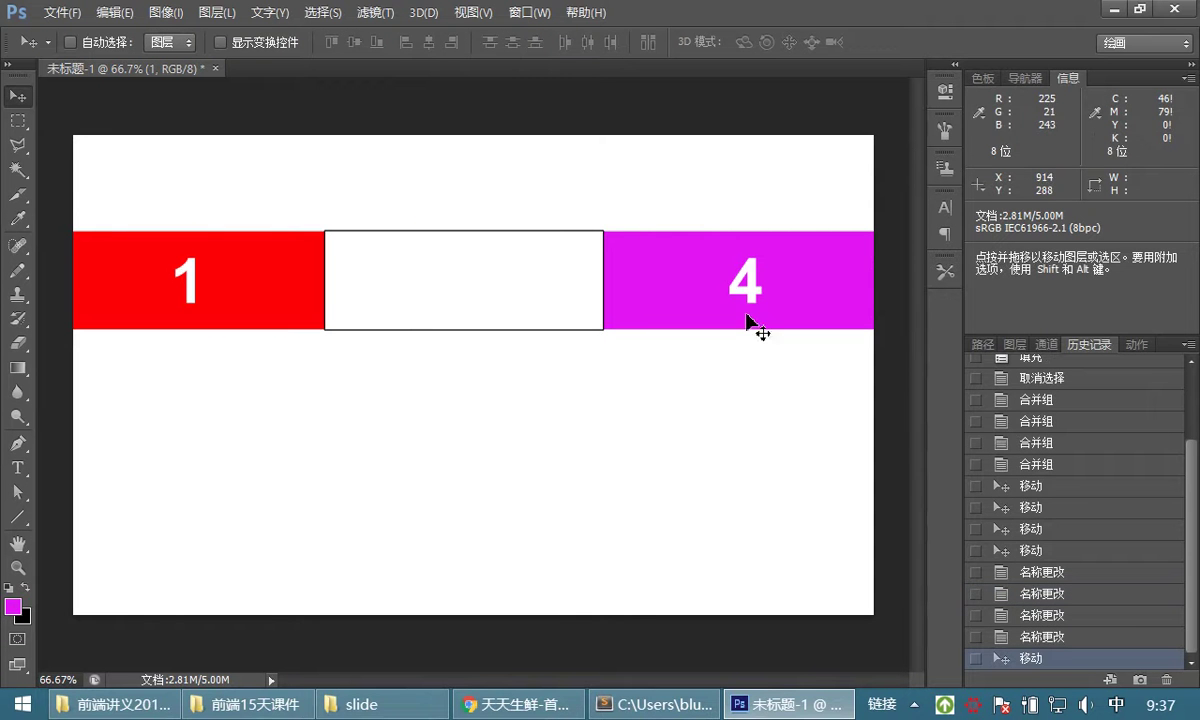
click(1013, 346)
click(1050, 521)
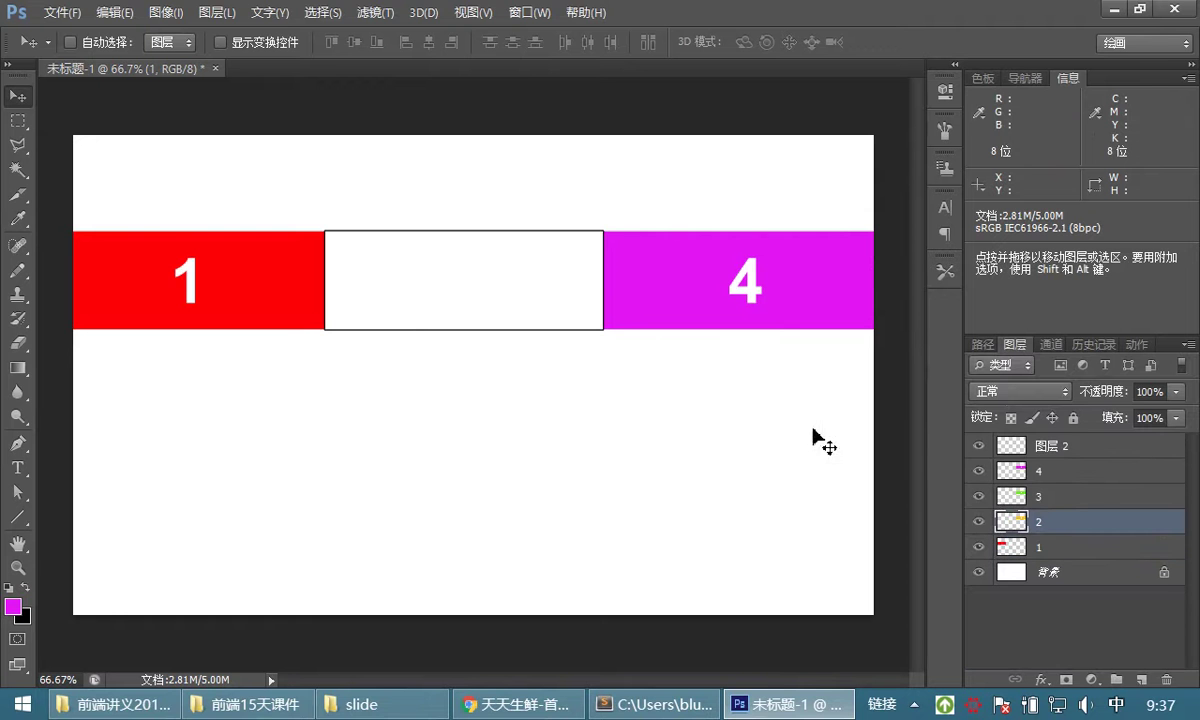
drag(707, 278, 436, 285)
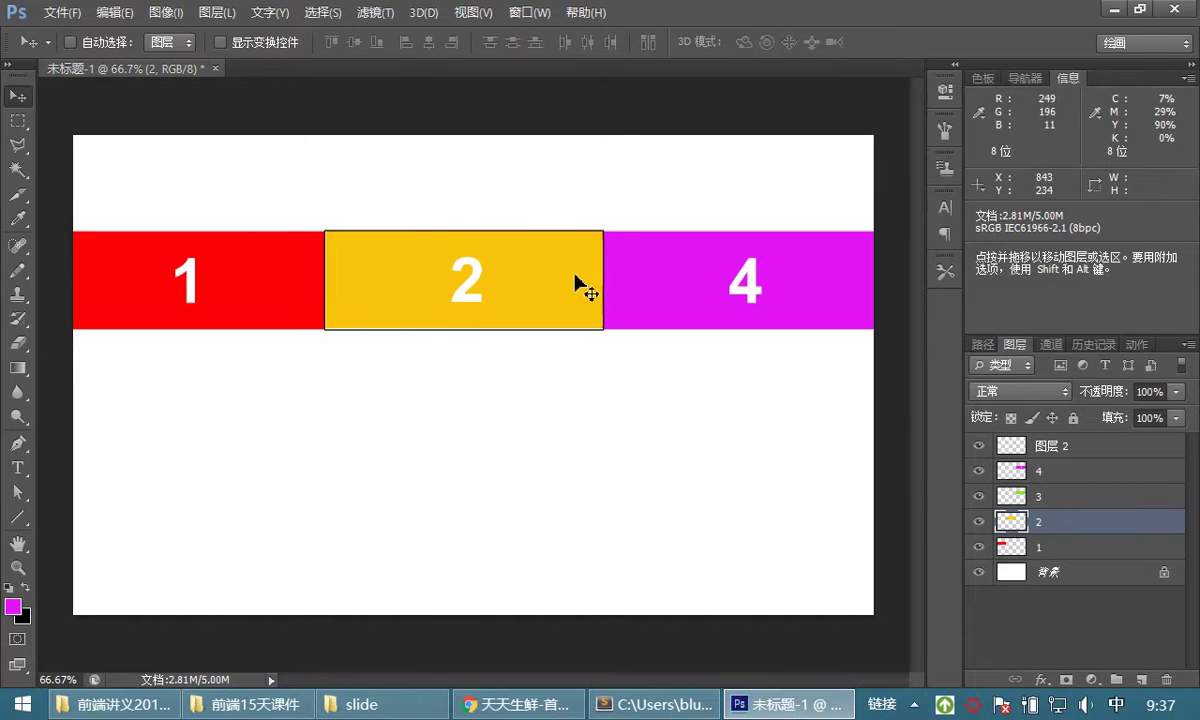
Return slide 2 to the right stack, bring it into the frame again and nudge it right until it fills the frame.
drag(416, 271, 702, 280)
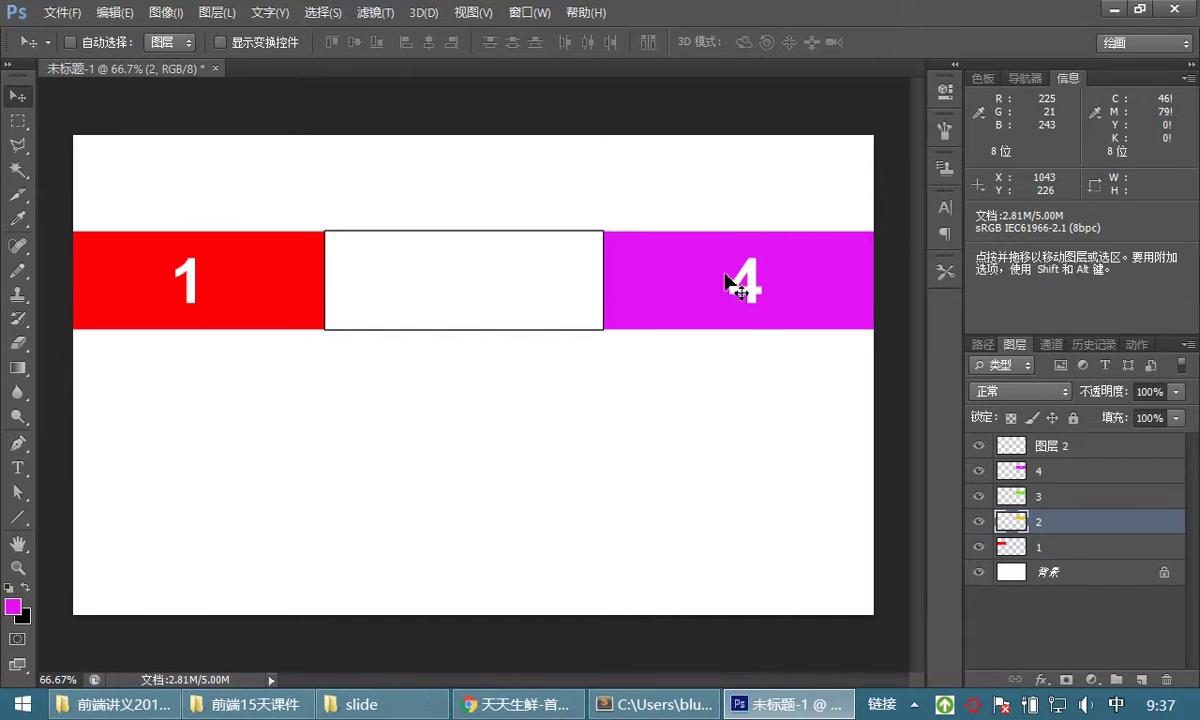
drag(650, 272, 425, 266)
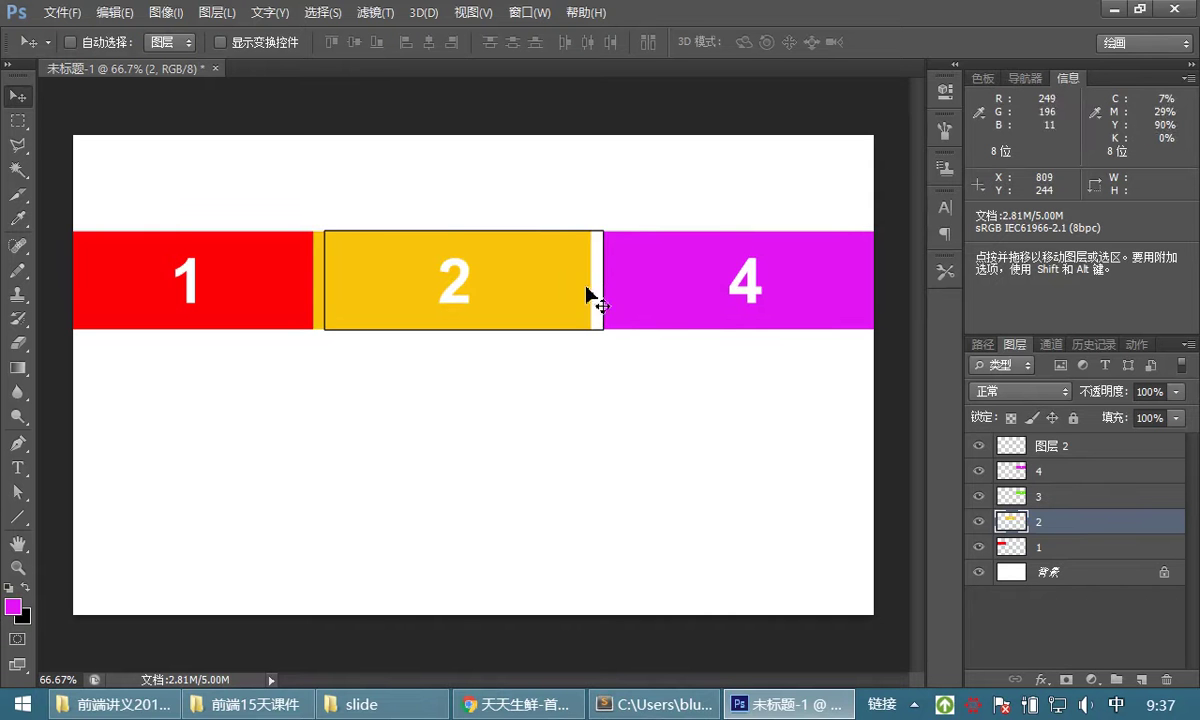
key(Right)
key(Right)
key(Right)
key(Right)
key(Right)
key(Right)
key(Right)
key(Right)
key(Right)
key(Right)
key(Right)
key(Right)
key(Right)
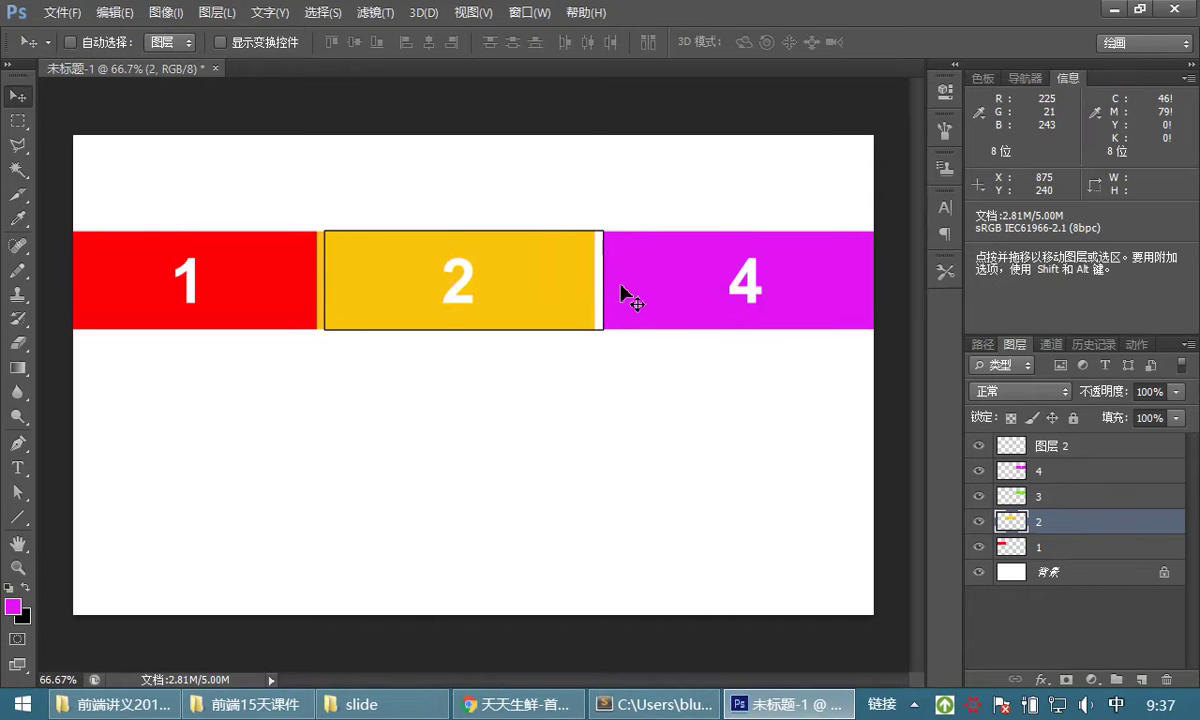
key(Right)
key(Right)
key(Right)
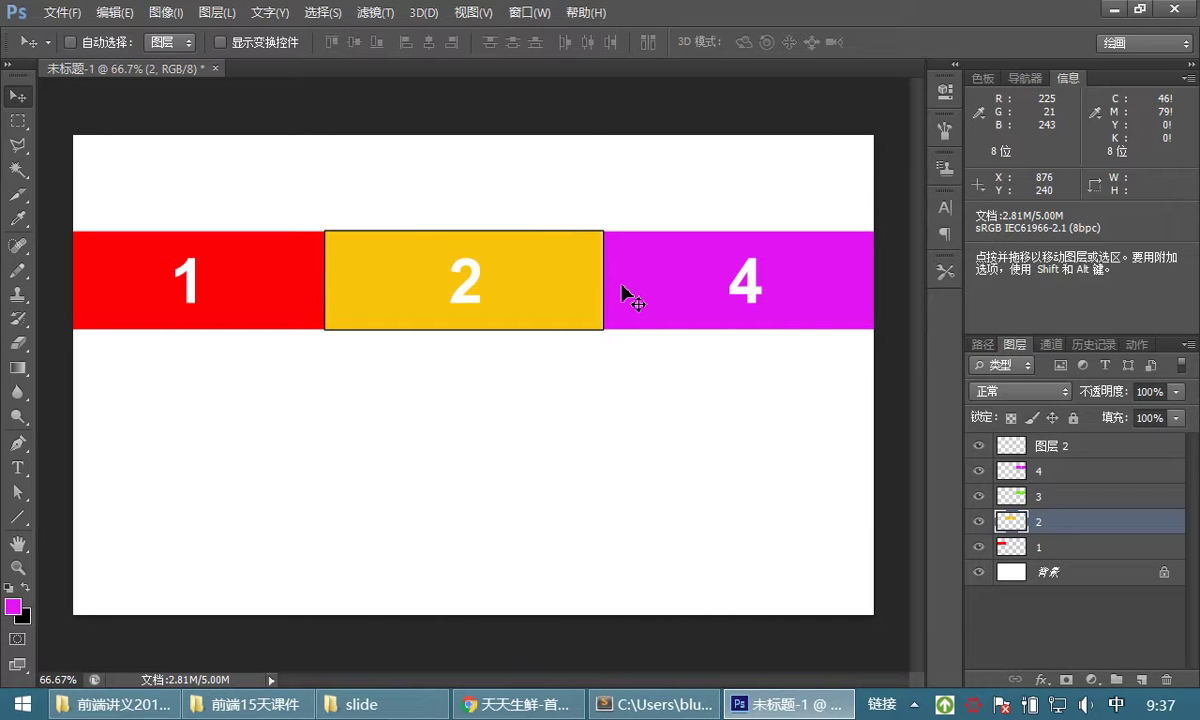
key(Right)
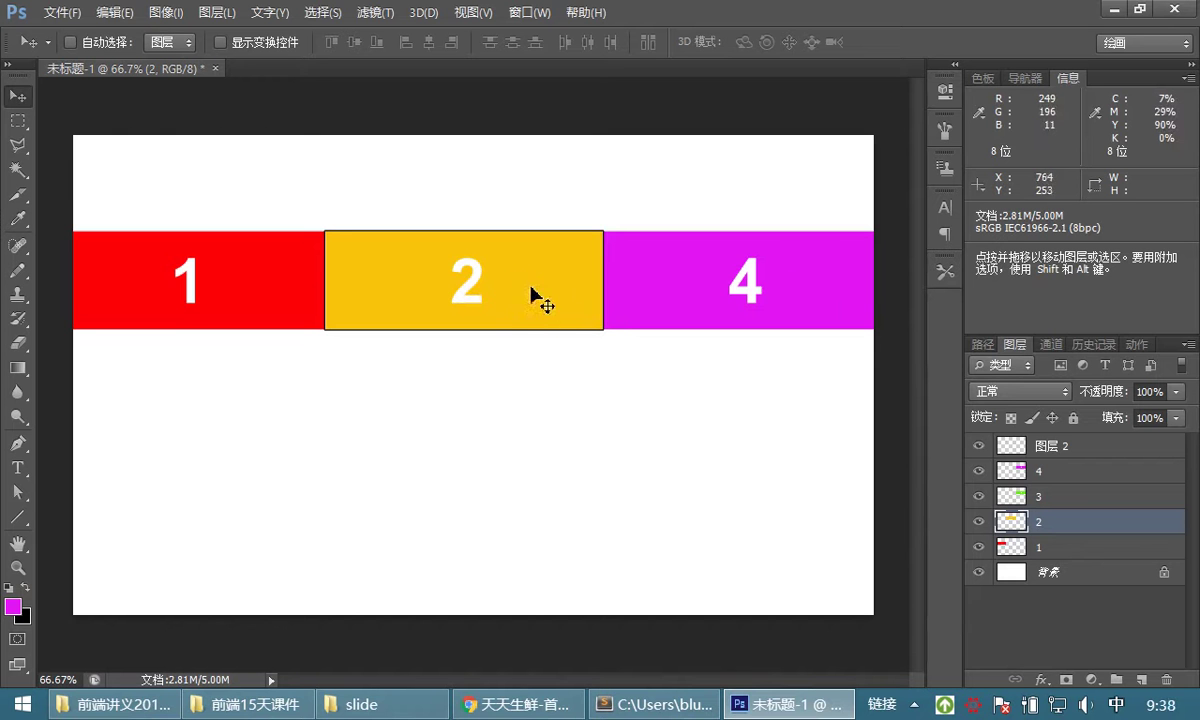
Move slides 2 and 3 to the left side of the frame and slide 4 into the frame.
drag(530, 290, 236, 262)
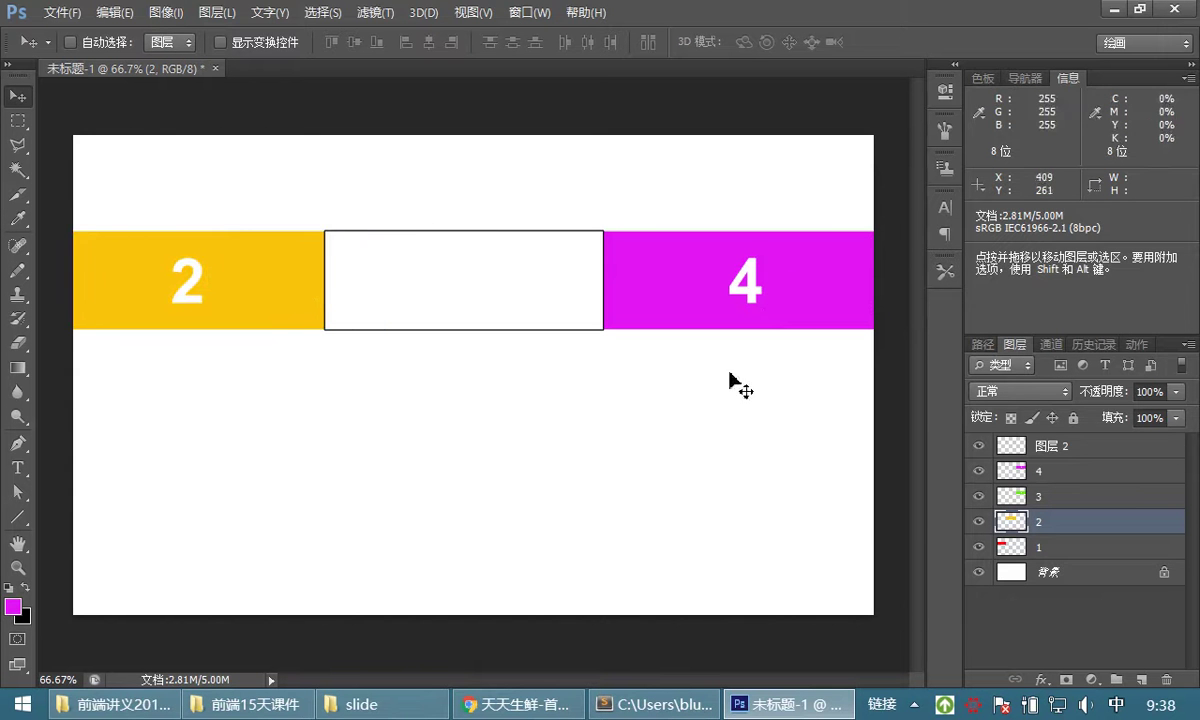
ctrl+click(748, 312)
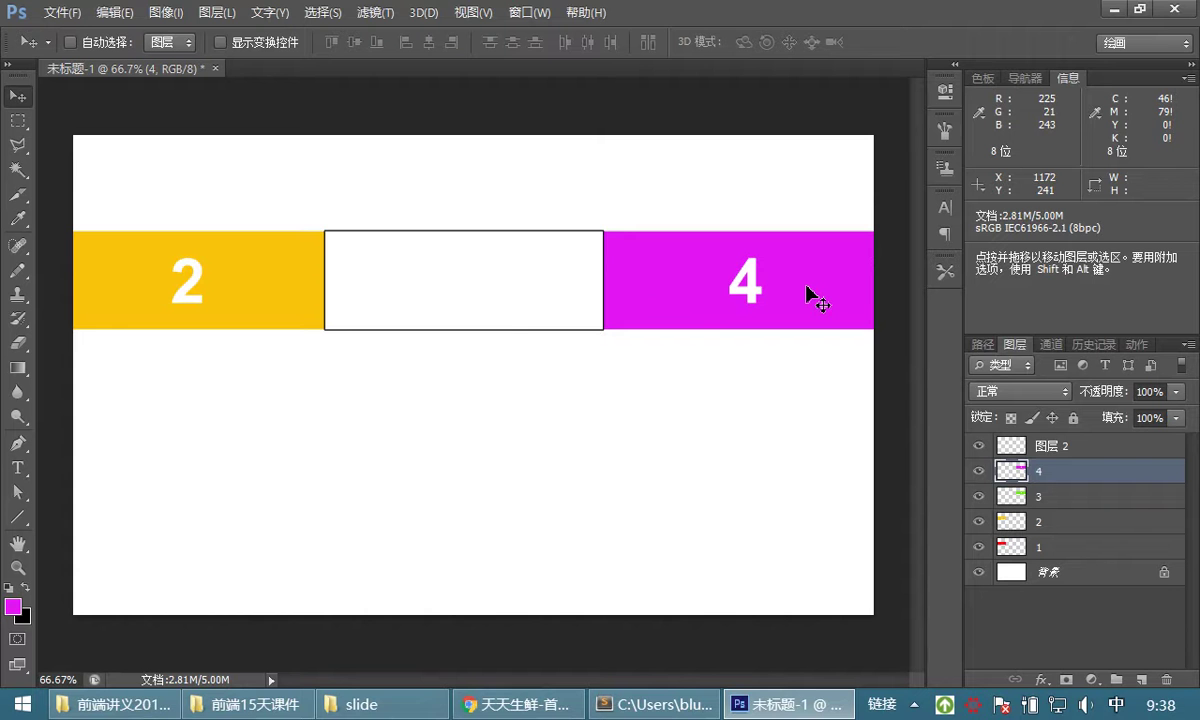
drag(771, 283, 498, 282)
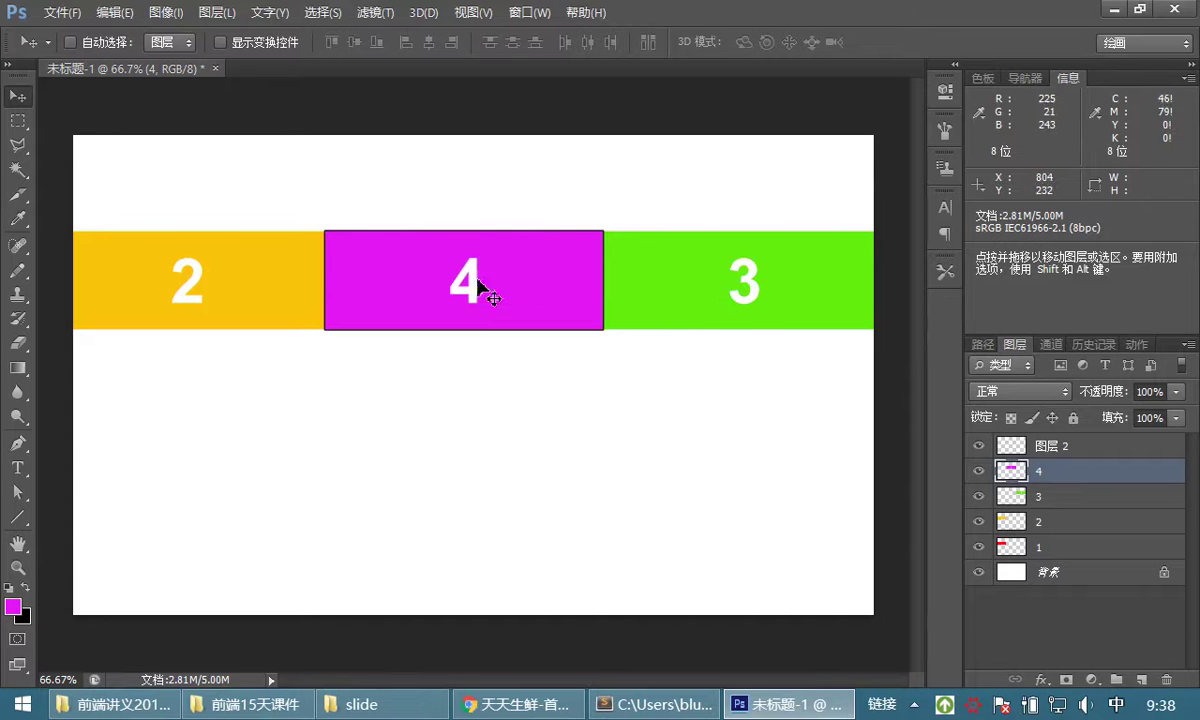
drag(758, 302, 250, 285)
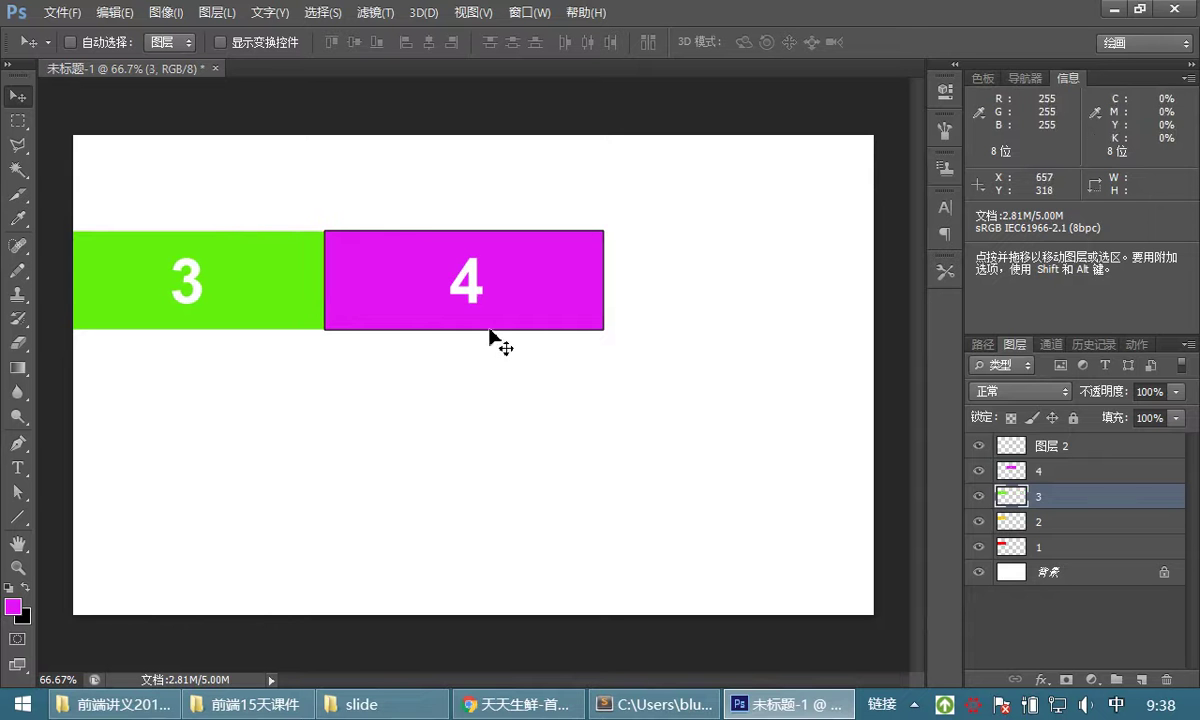
Move slide 4 back to the right side of the frame and slide 3 from the left side into the frame.
ctrl+click(498, 295)
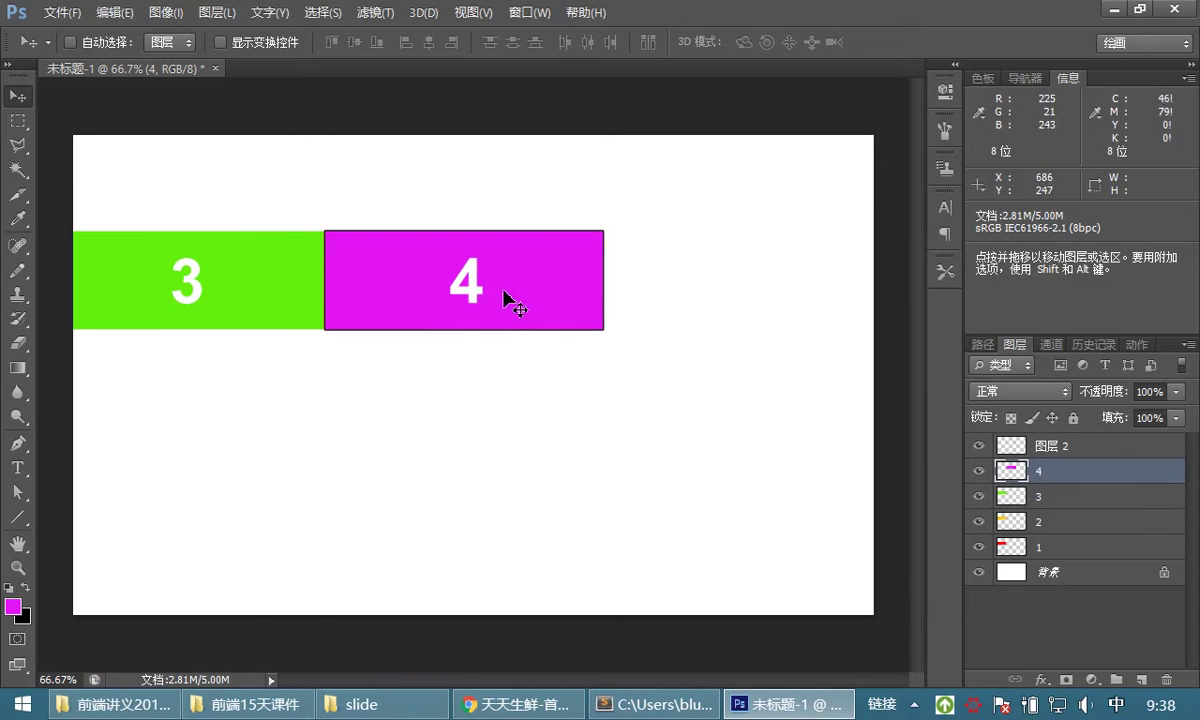
drag(501, 290, 779, 287)
ctrl+click(258, 300)
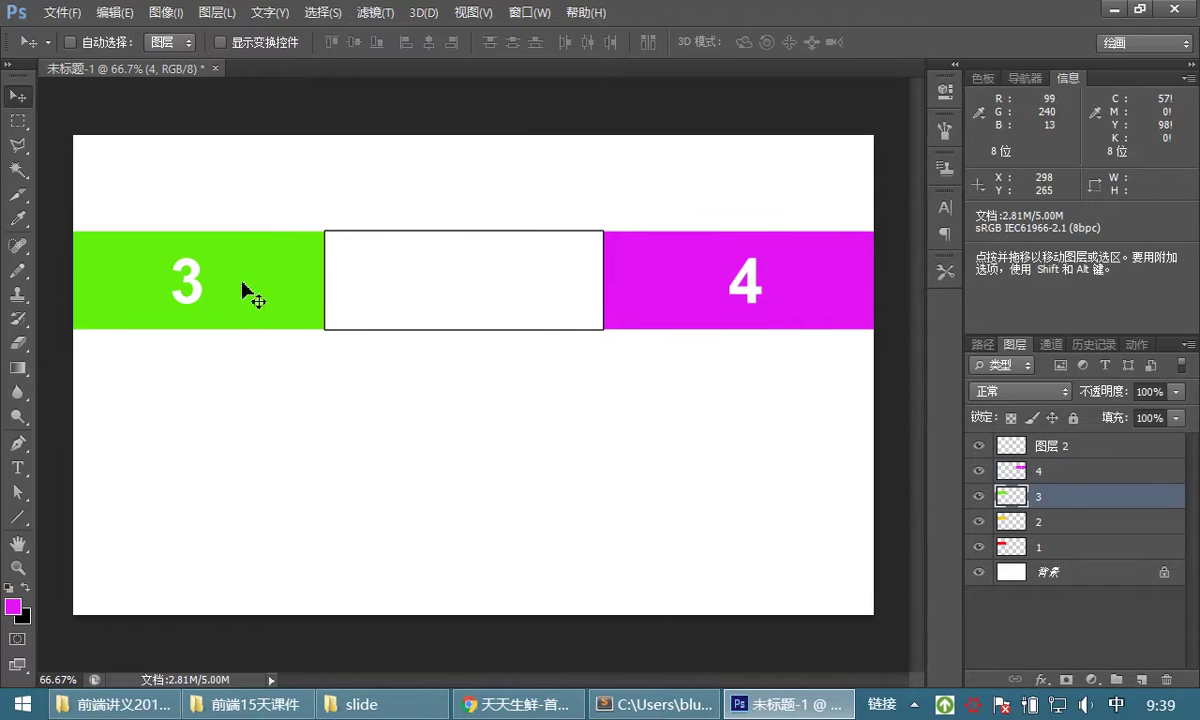
drag(340, 287, 525, 276)
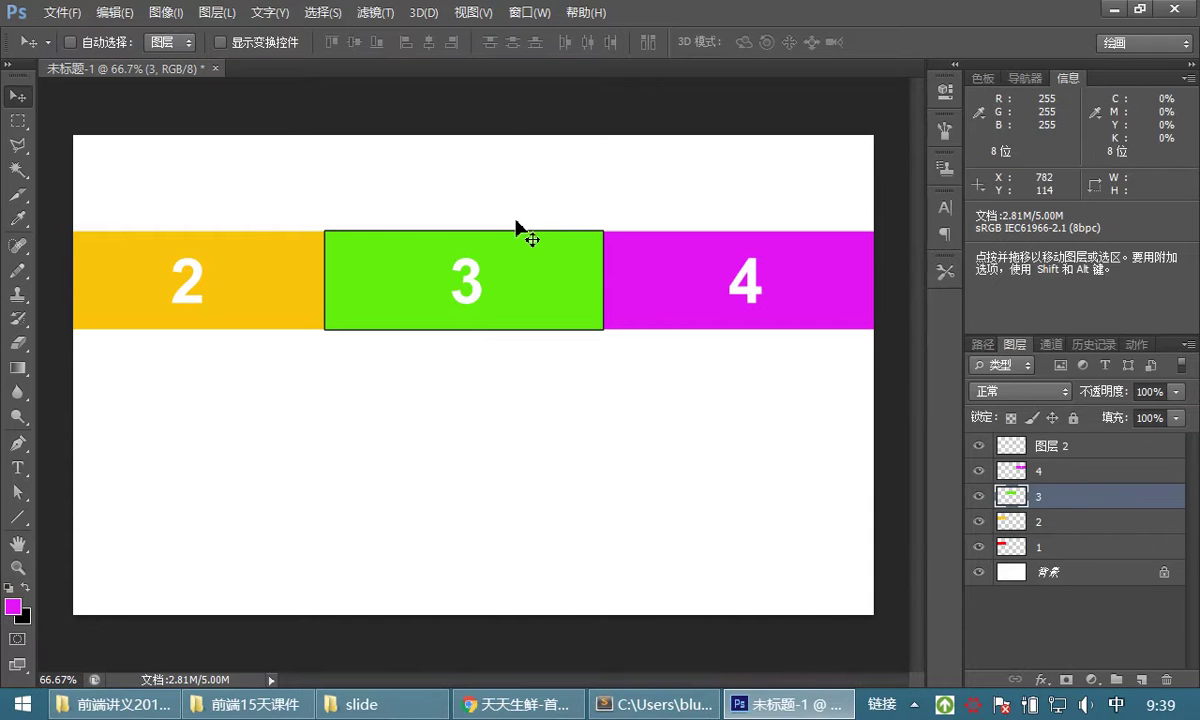
Switch to Sublime Text and remove the course41 and course4 folders from the project.
click(622, 705)
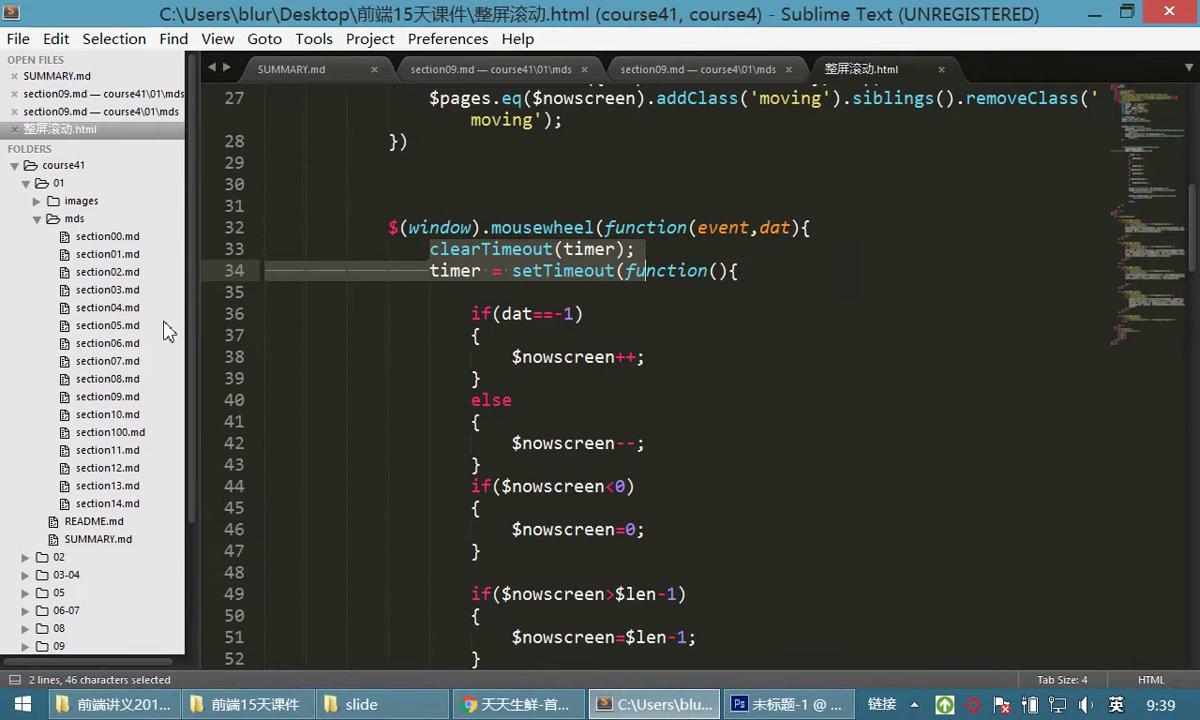
click(25, 184)
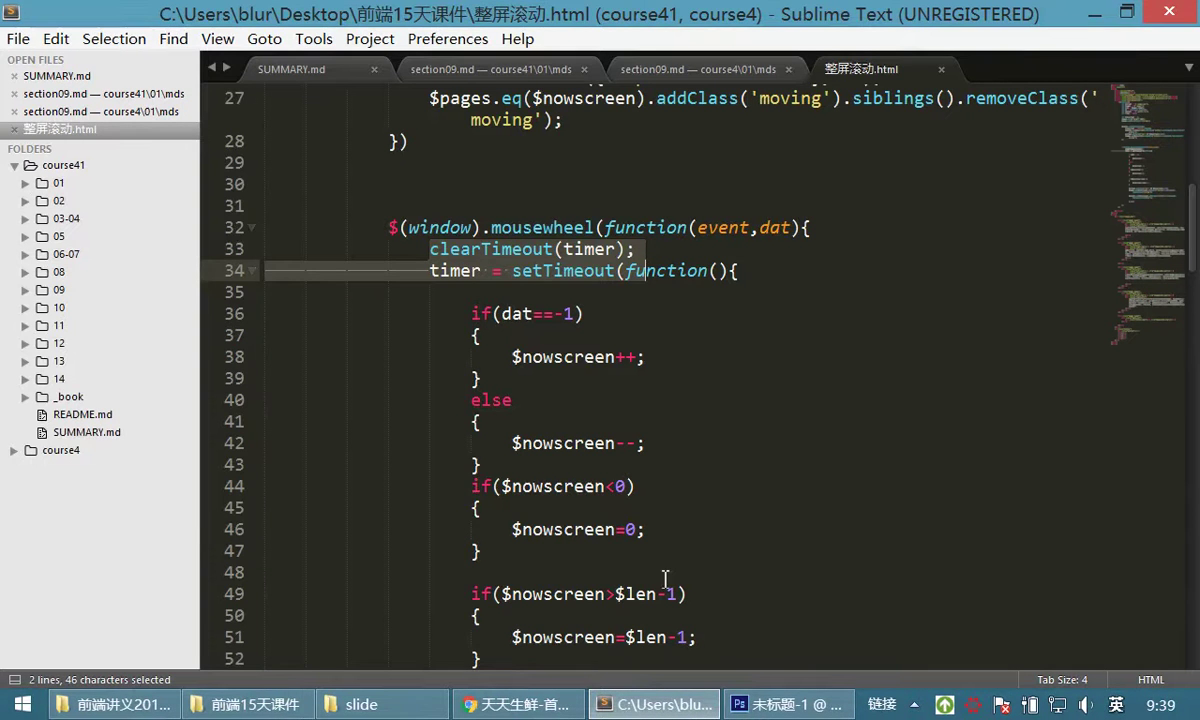
key(super+d)
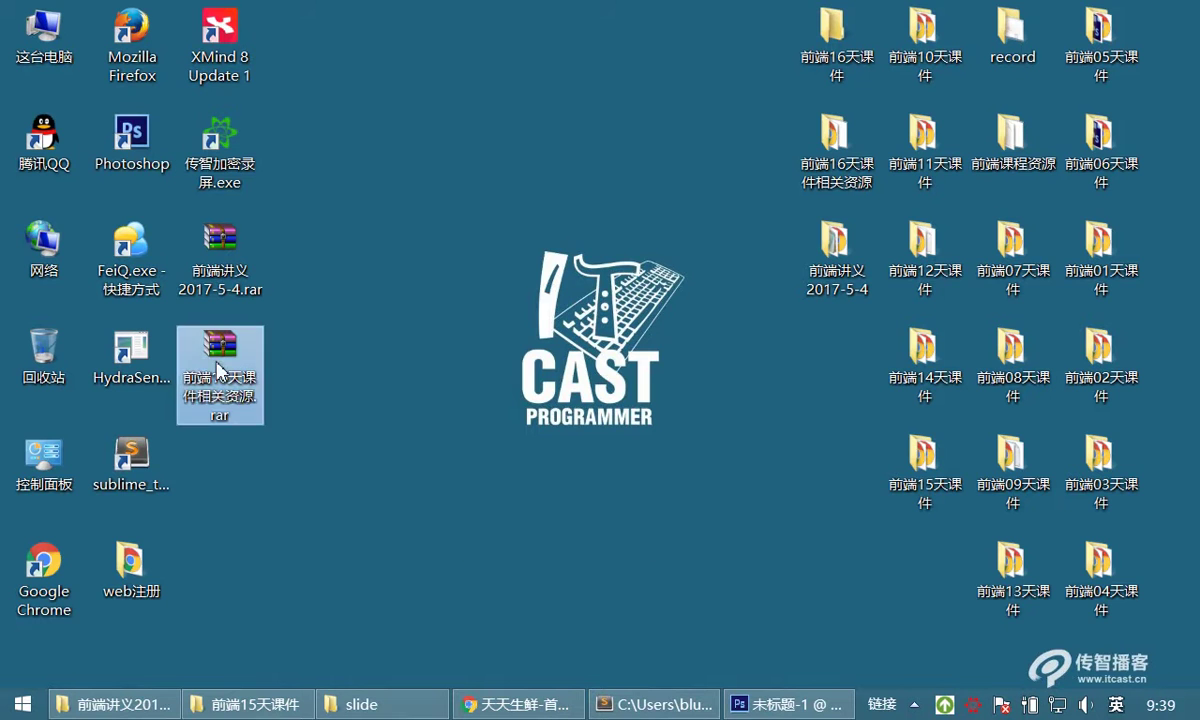
click(640, 704)
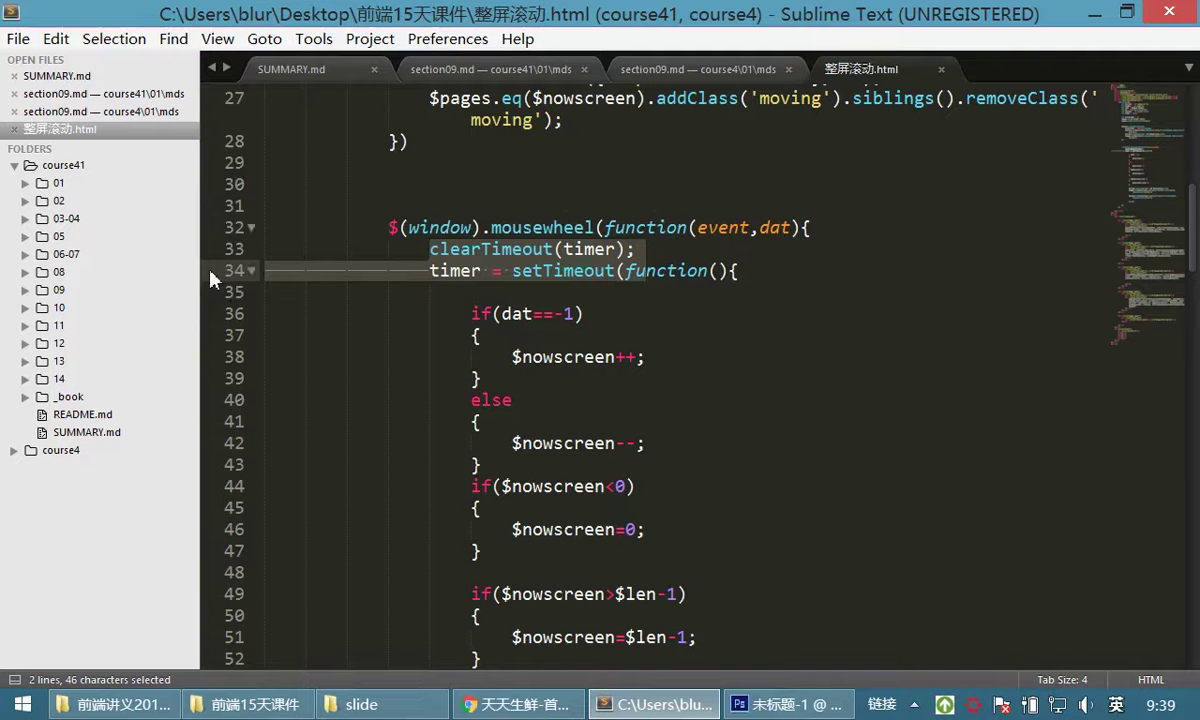
right_click(44, 176)
click(117, 296)
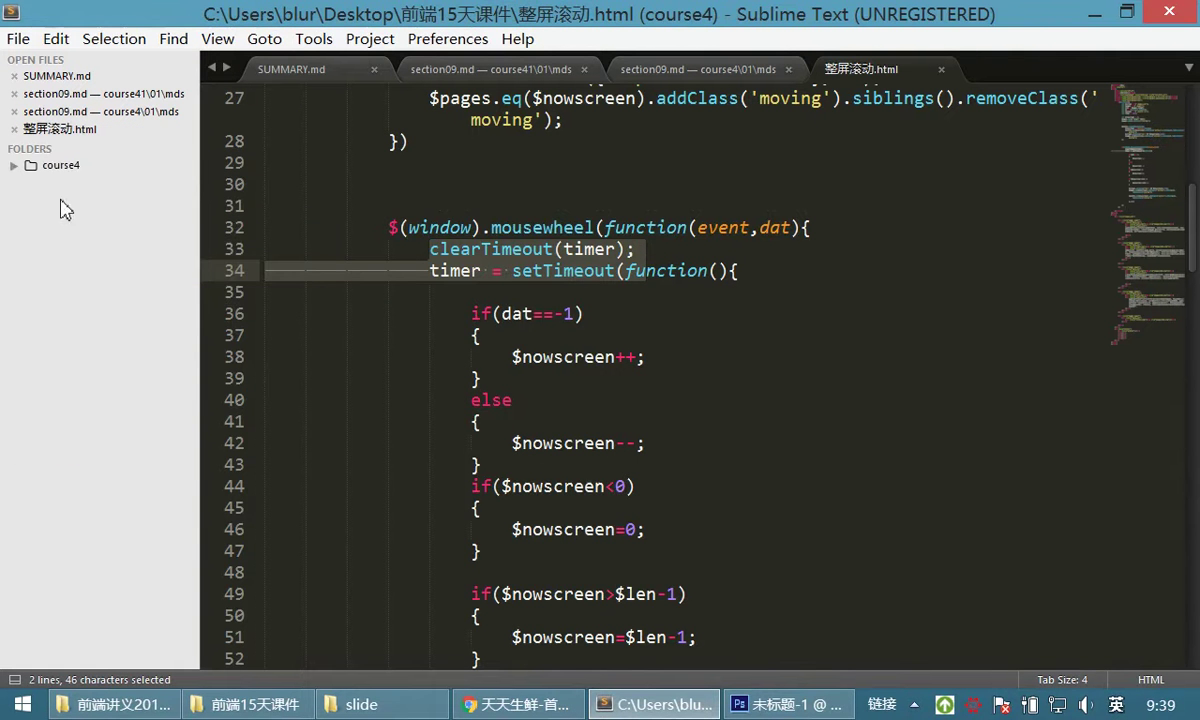
right_click(52, 165)
click(107, 297)
Close SUMMARY.md, both section09.md files and 整屏滚动.html.
click(14, 76)
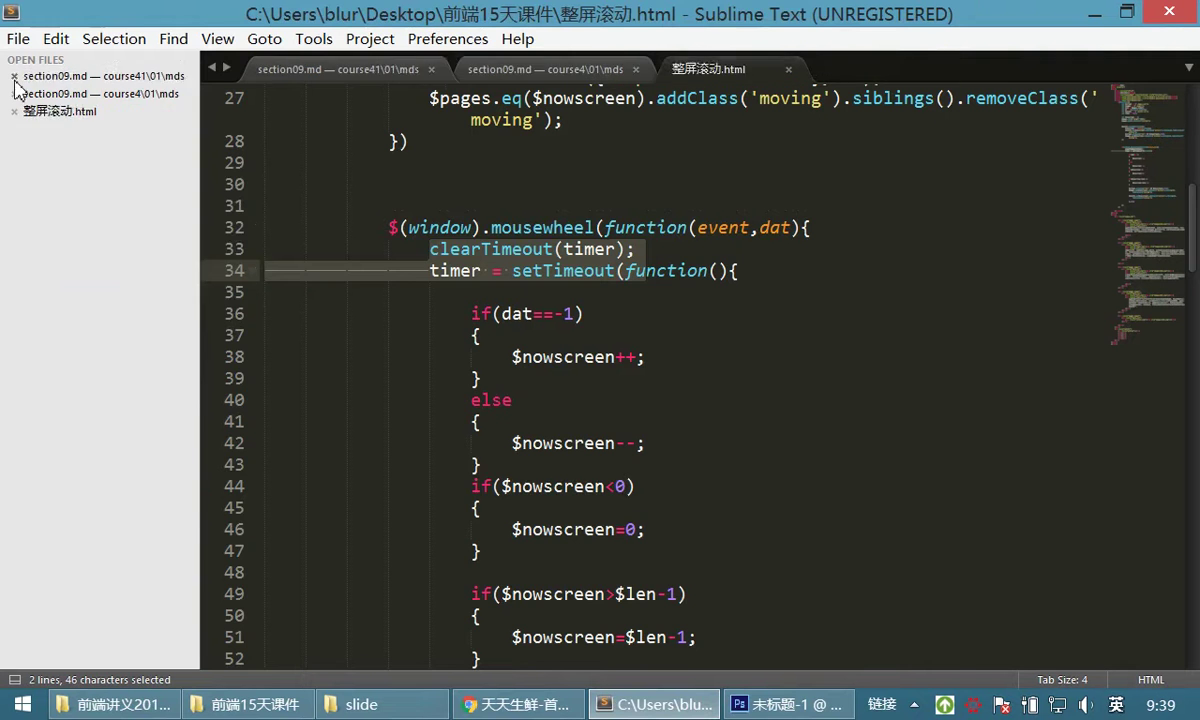
click(14, 76)
click(14, 76)
click(14, 92)
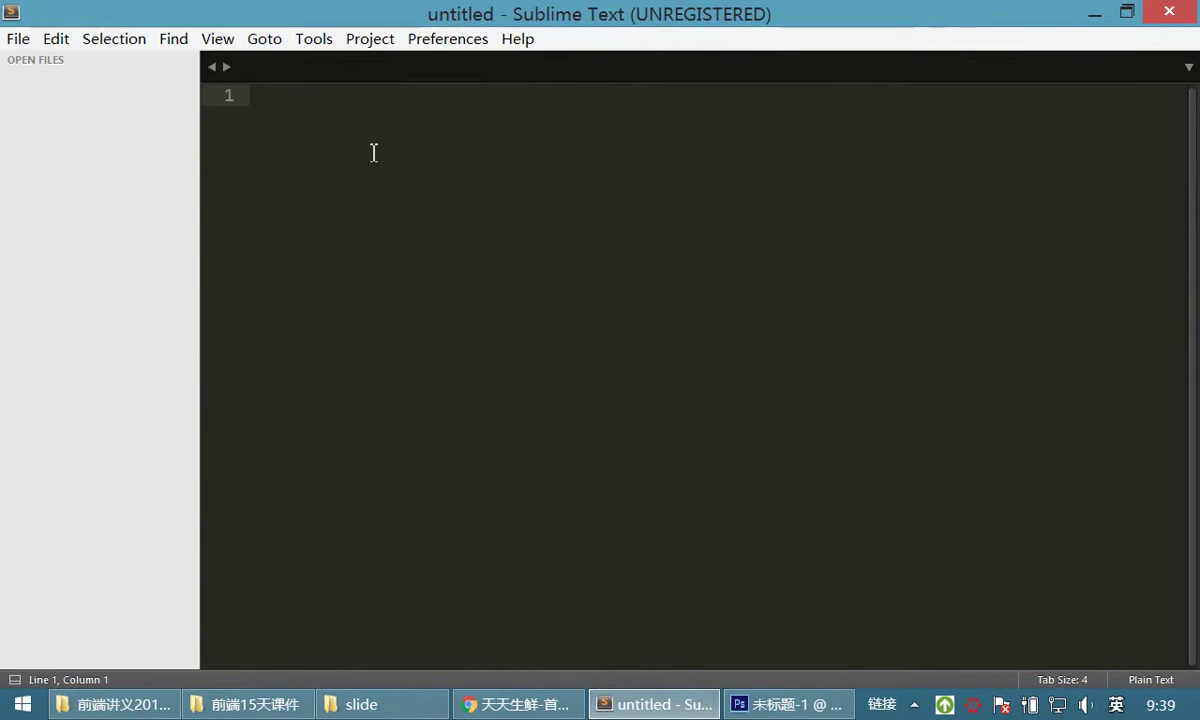
Copy the slide folder from 前端16天课件相关资源 on the desktop into the 前端16天课件 folder.
key(super+d)
click(800, 236)
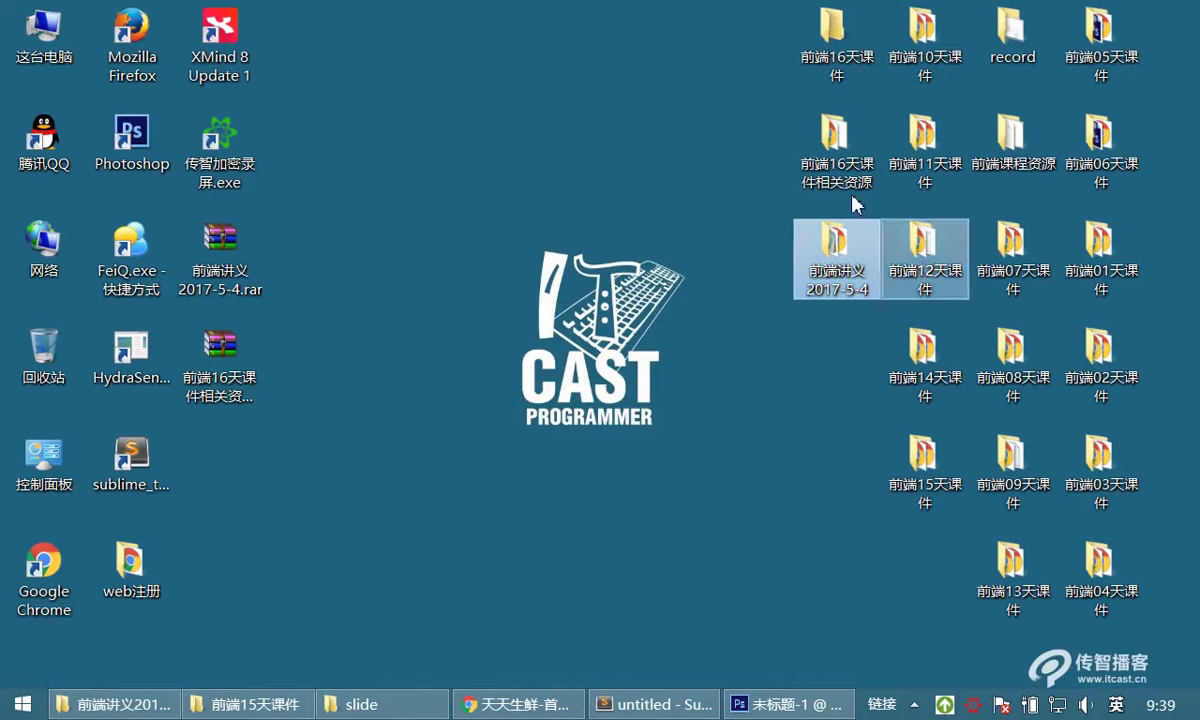
click(840, 160)
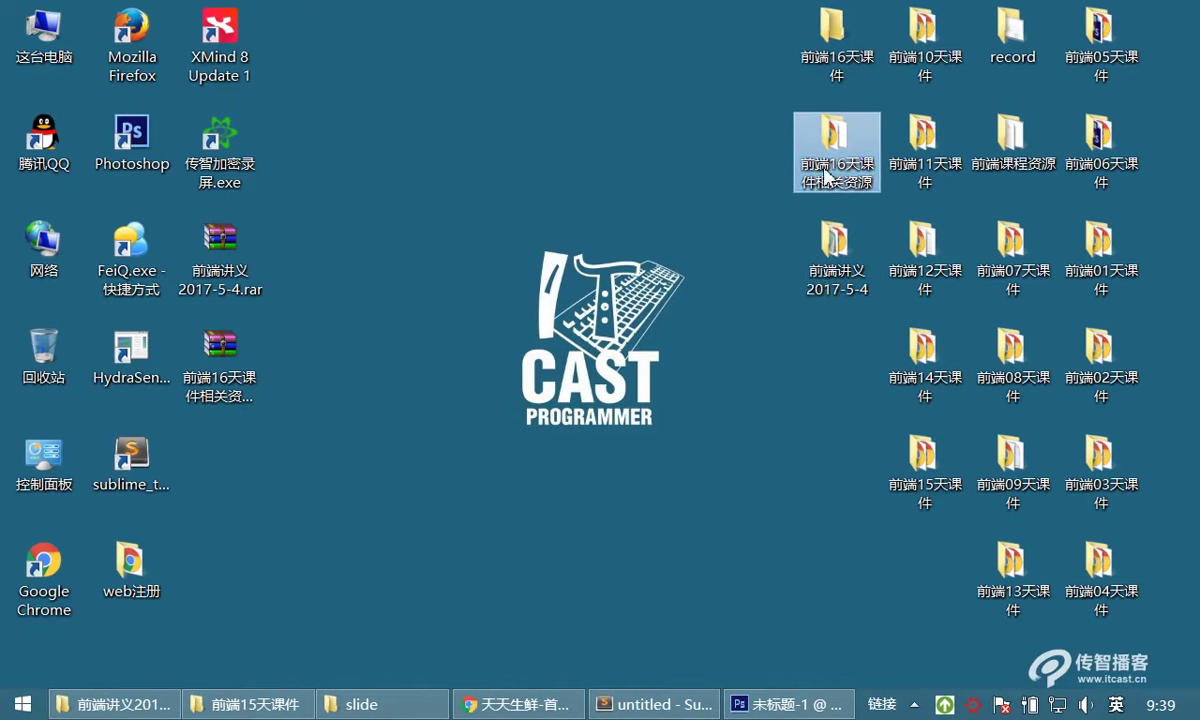
double_click(826, 140)
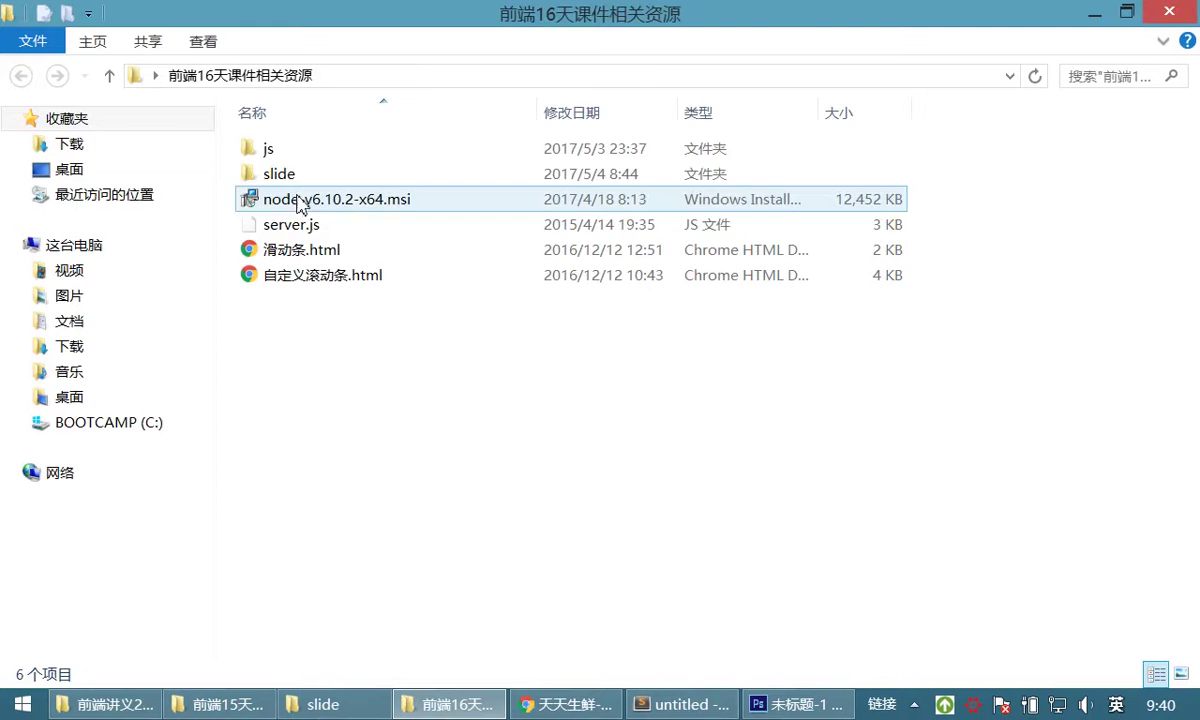
click(276, 180)
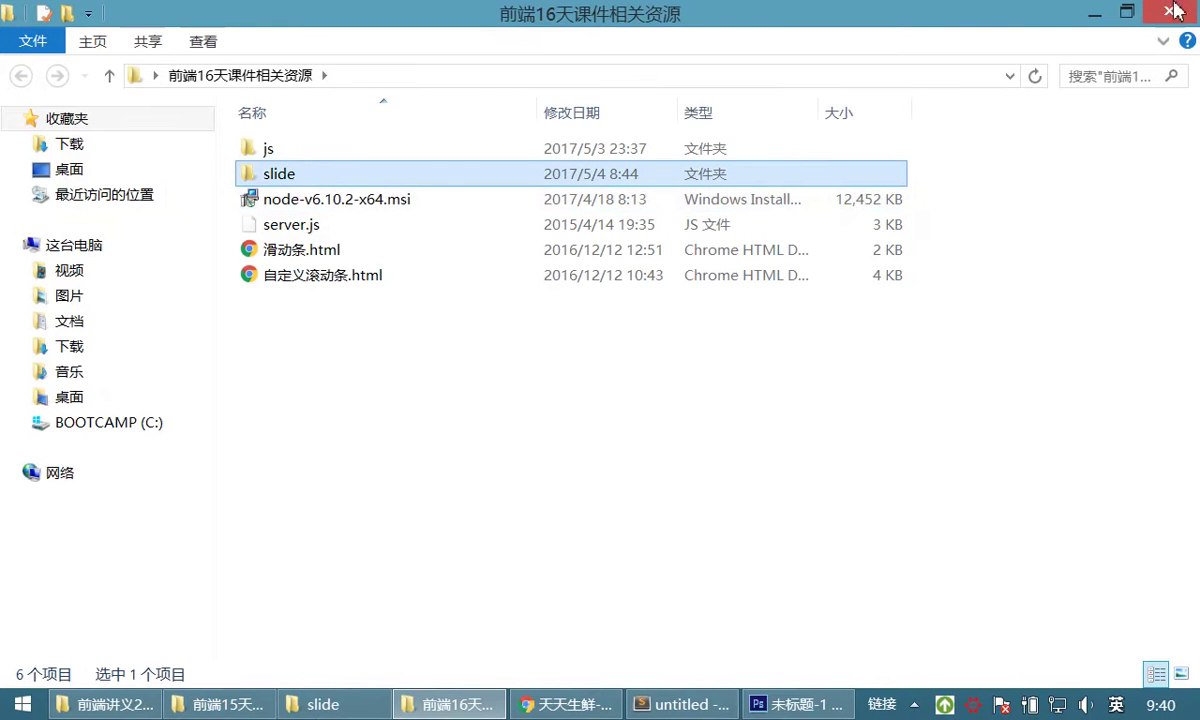
click(1105, 25)
double_click(928, 465)
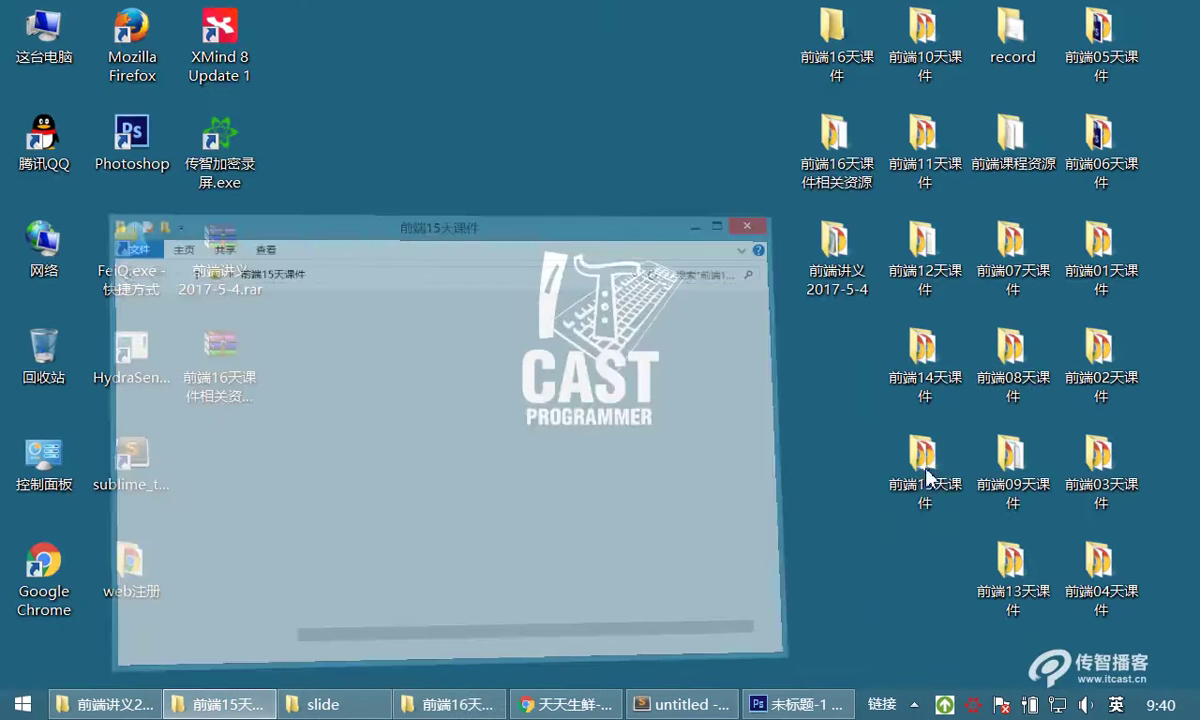
click(945, 43)
click(840, 256)
double_click(836, 48)
key(ctrl+v)
Switch to Sublime Text and add the desktop folder 前端16天课件 to the project.
click(682, 704)
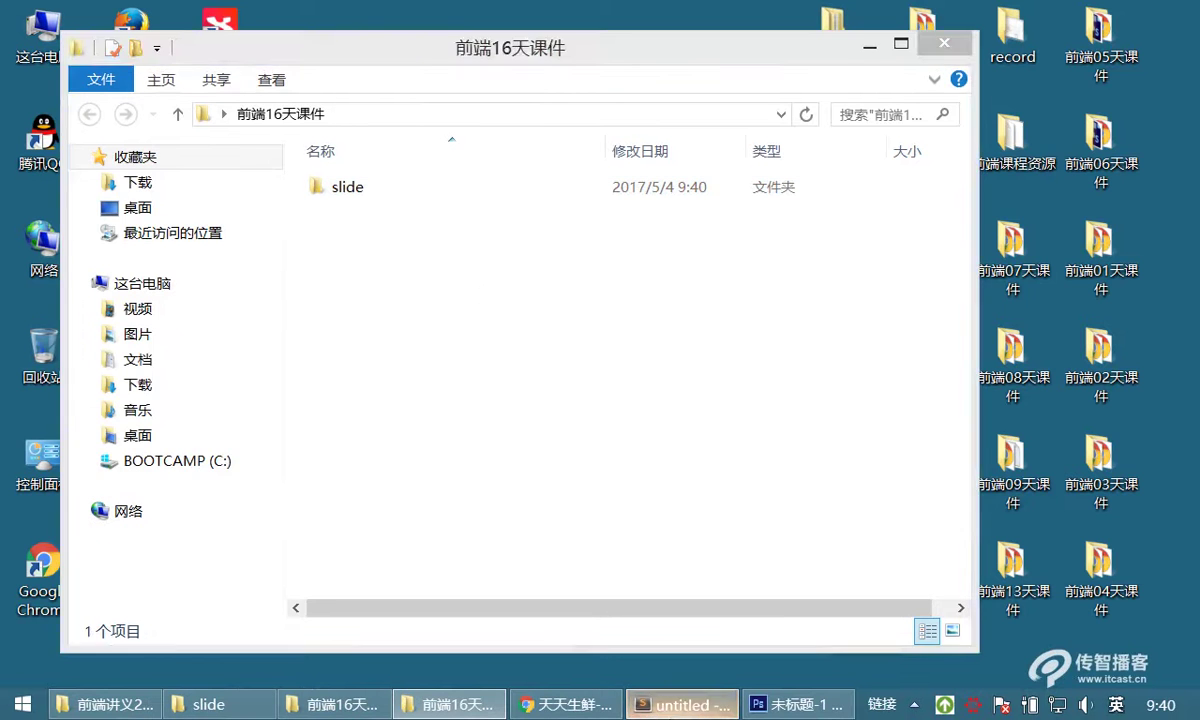
click(370, 38)
click(381, 285)
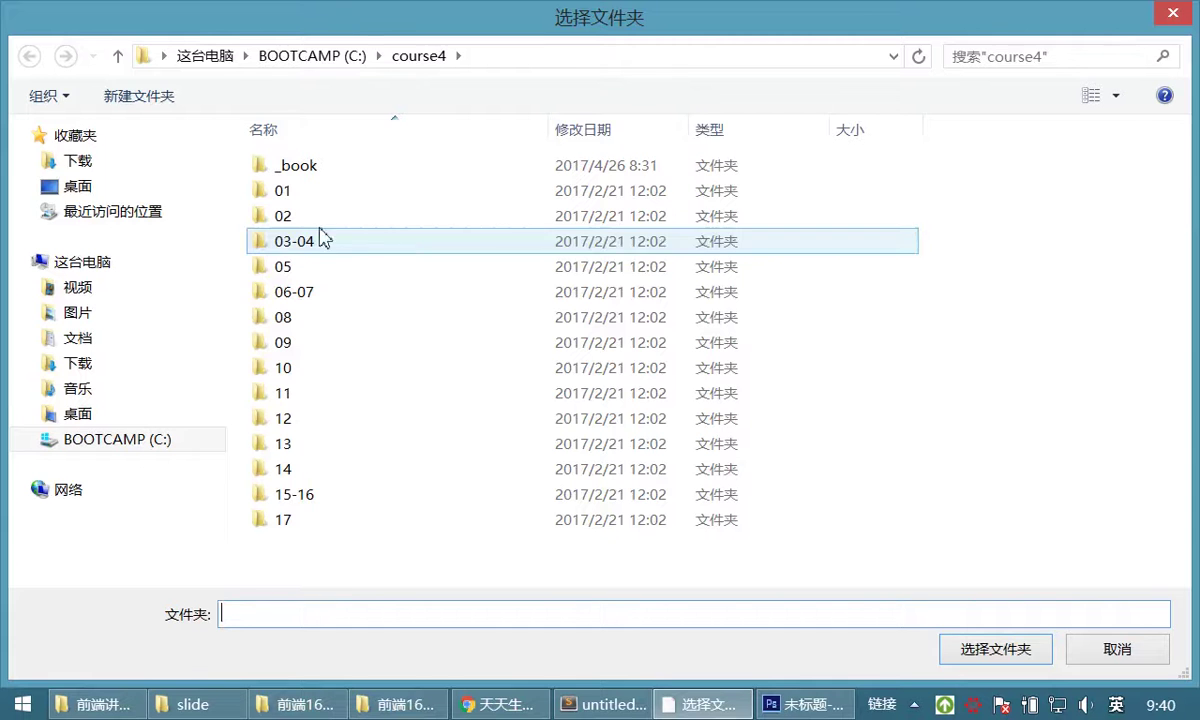
click(80, 413)
drag(1181, 495, 1196, 403)
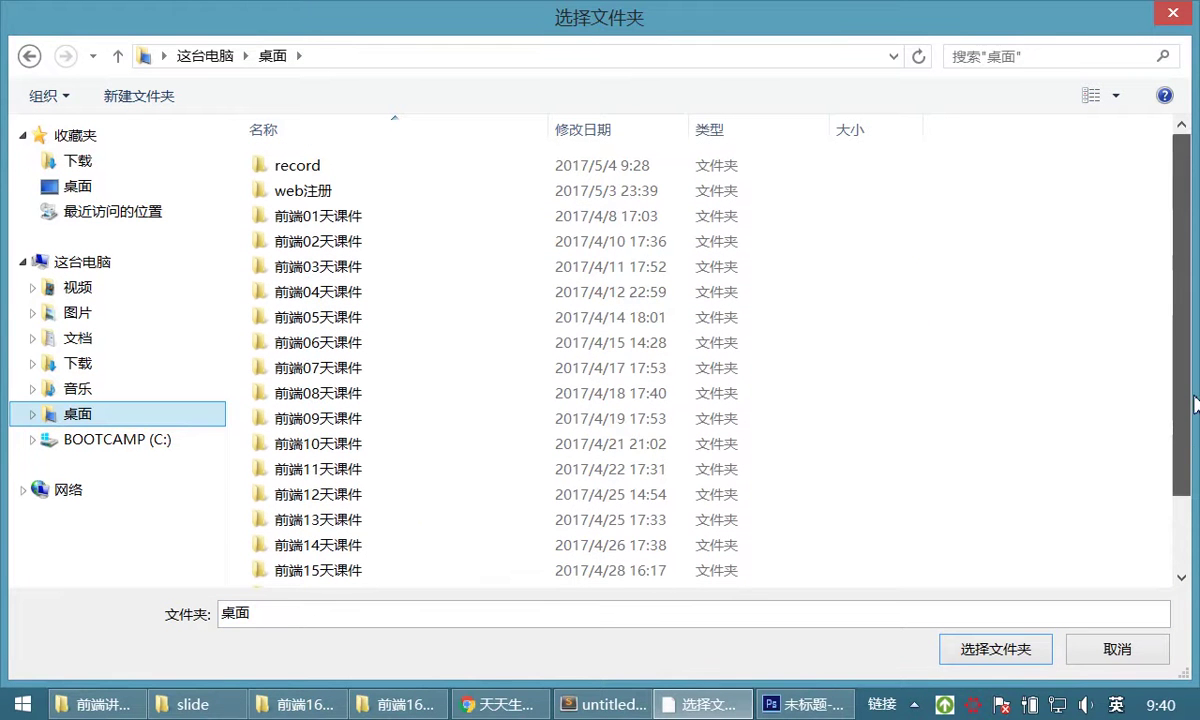
click(340, 572)
scroll(352, 572, down, 2)
click(340, 522)
click(355, 498)
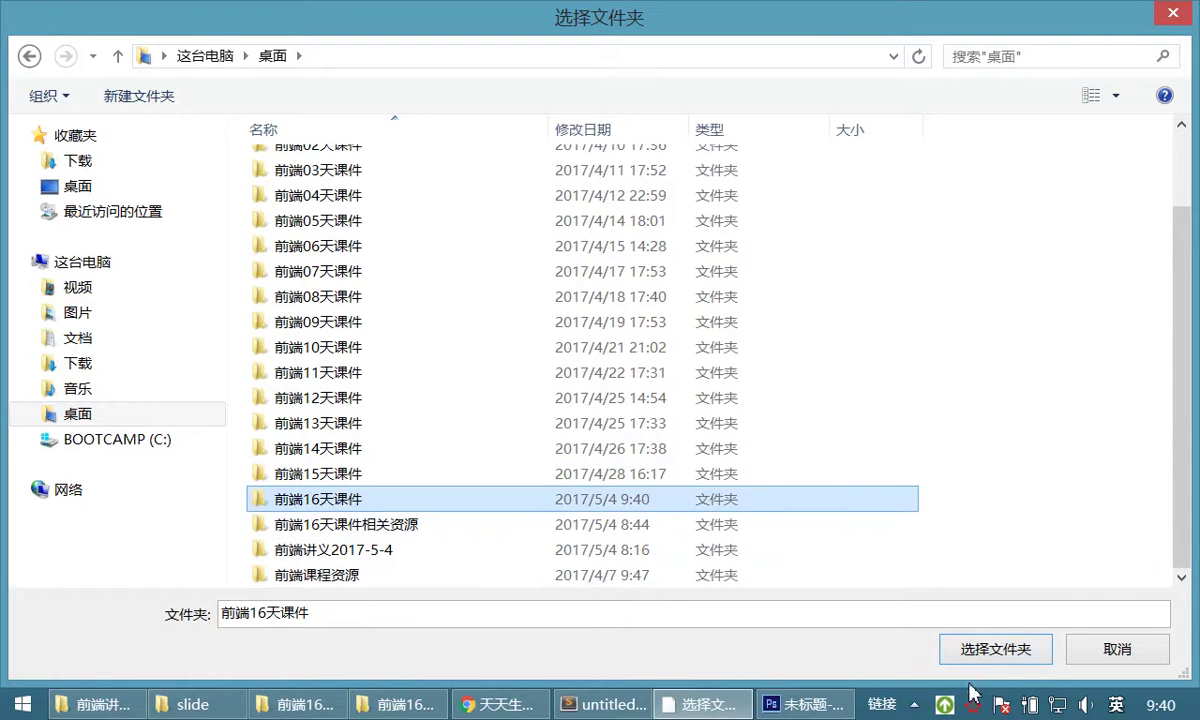
click(967, 651)
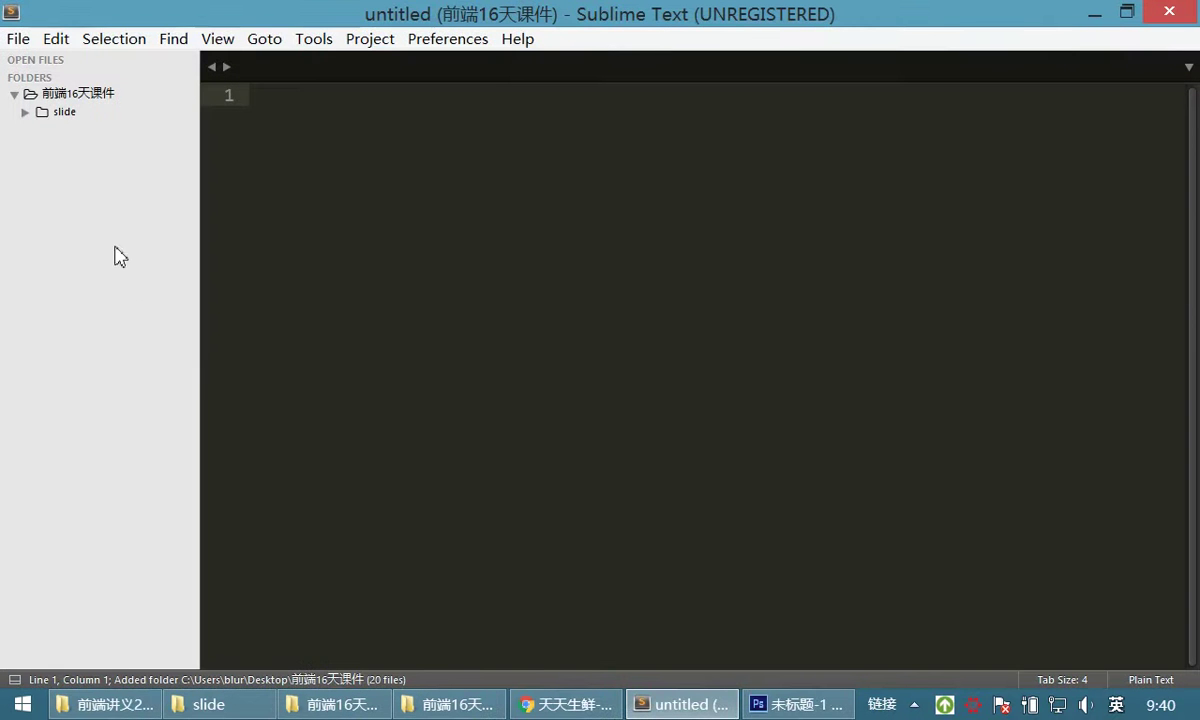
Open index.html from the slide folder and locate the div with the slide class.
click(29, 114)
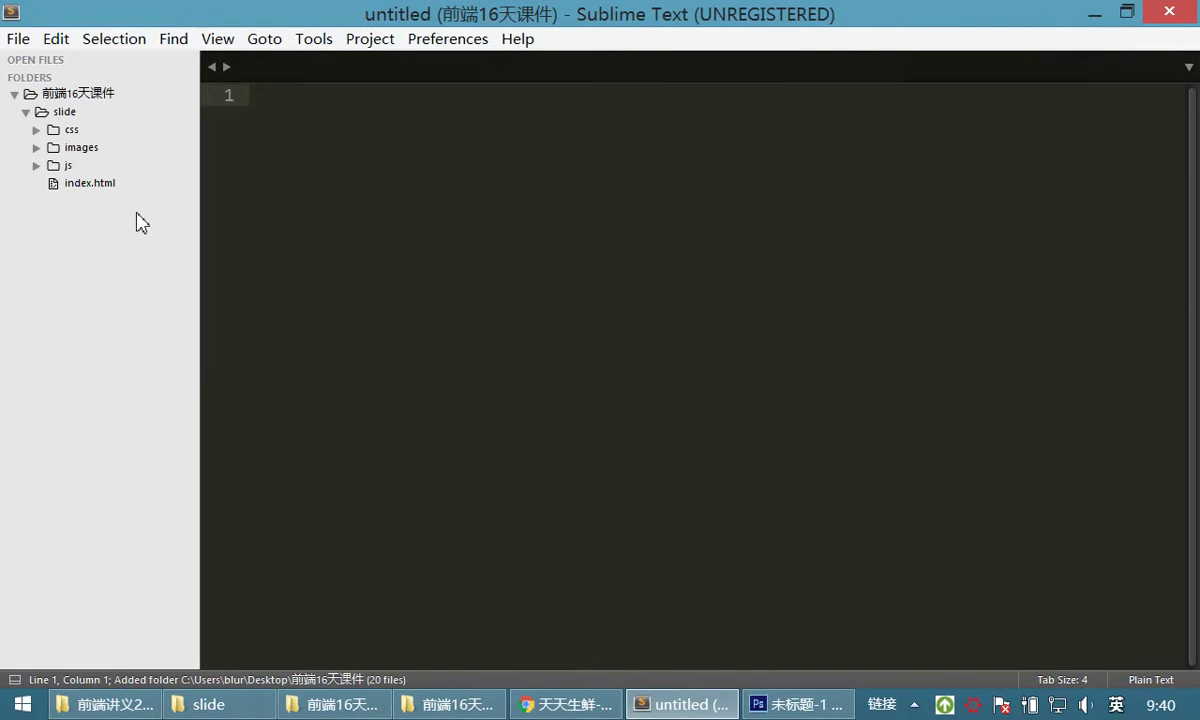
click(86, 185)
scroll(604, 355, down, 10)
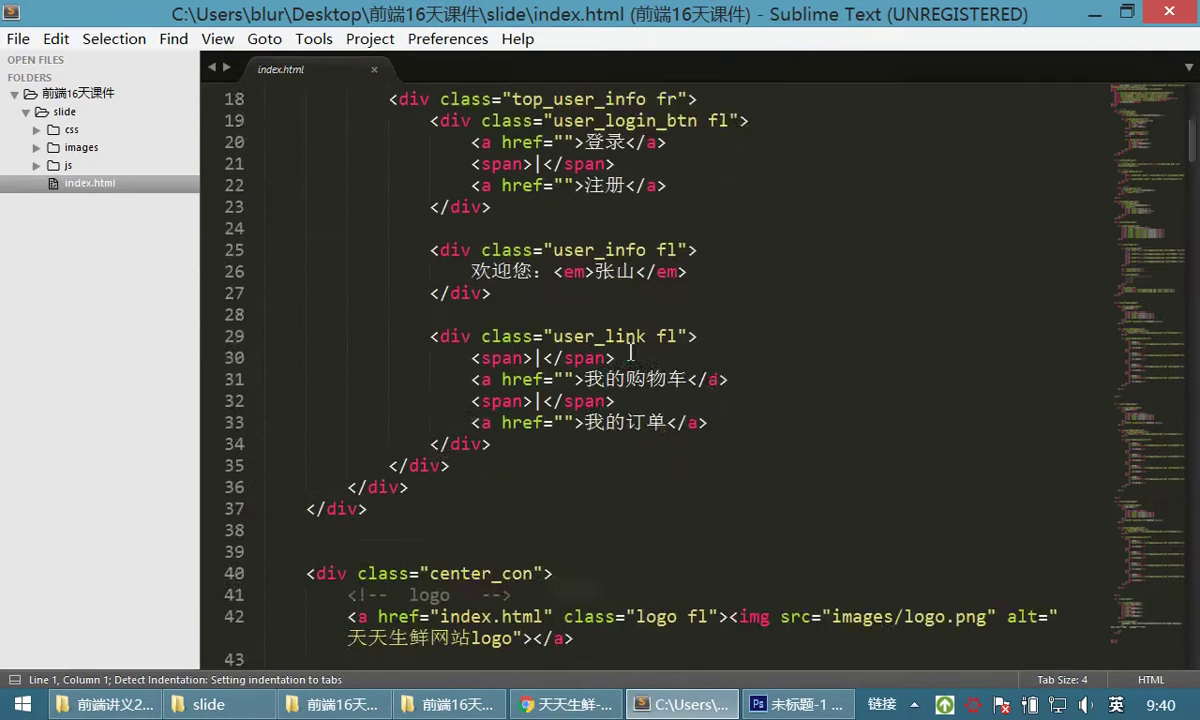
scroll(598, 337, down, 11)
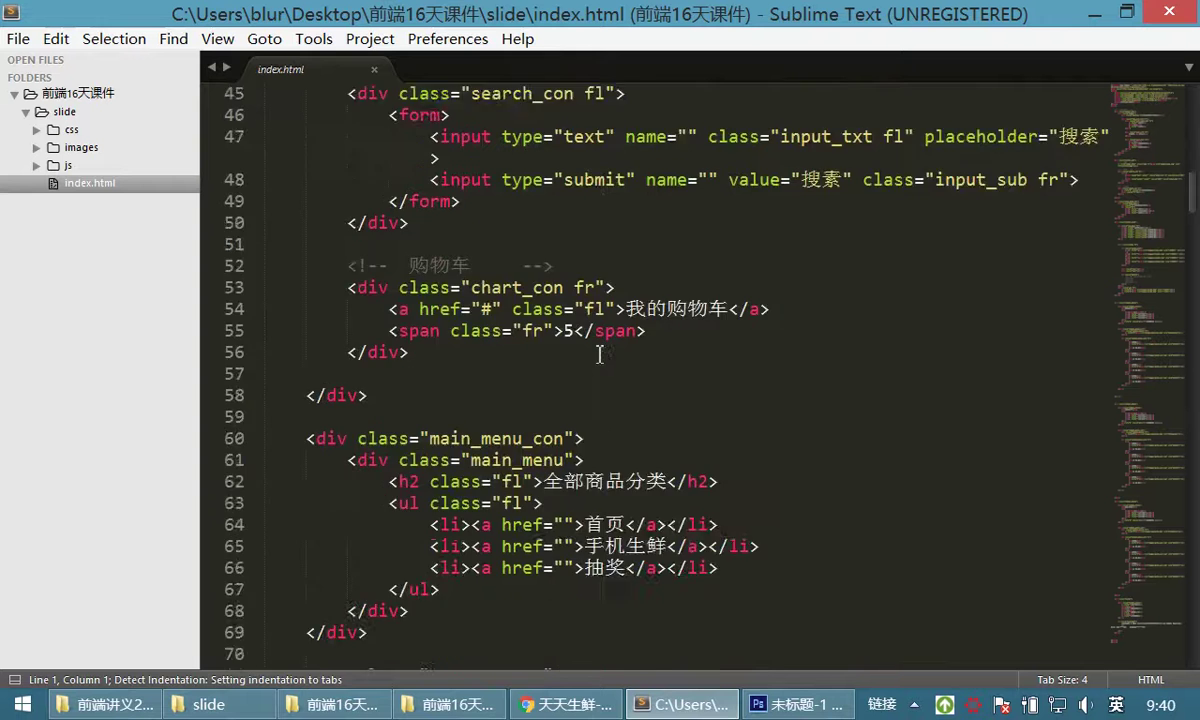
scroll(604, 372, down, 4)
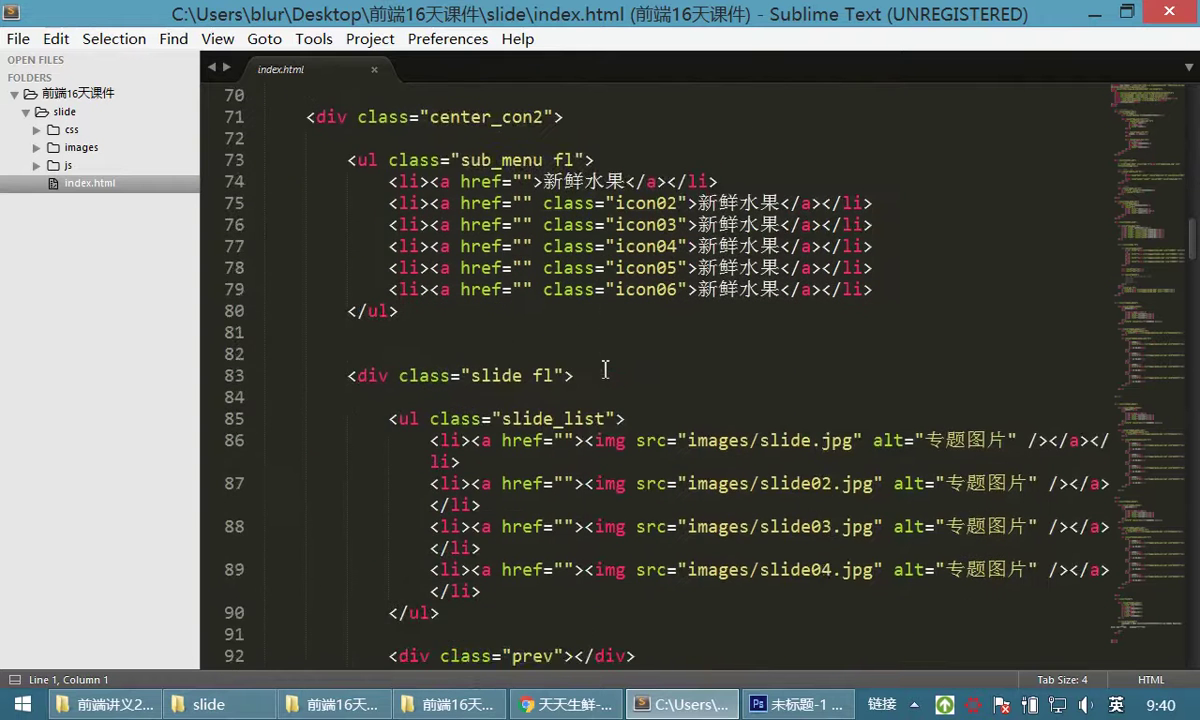
click(480, 183)
double_click(480, 183)
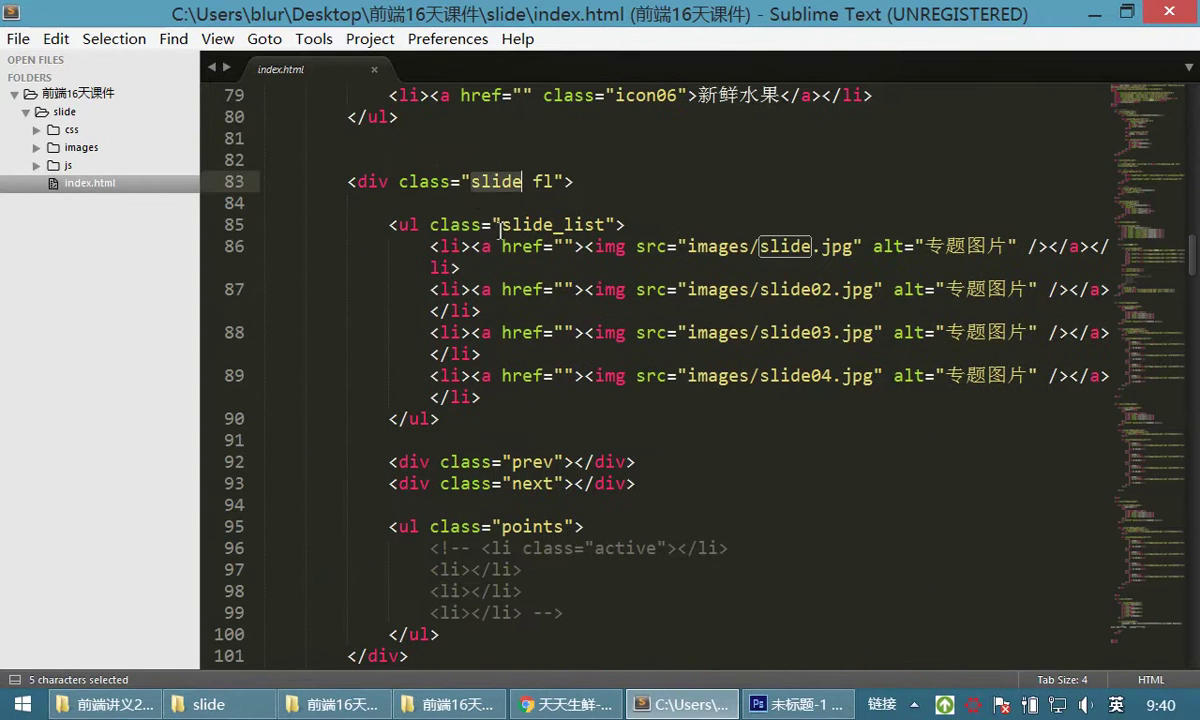
Examine the slide_list markup, the prev and next divs and the points list, and return to the head of index.html.
click(691, 397)
drag(390, 224, 493, 437)
scroll(570, 417, down, 2)
click(455, 512)
scroll(472, 437, up, 2)
drag(362, 205, 530, 428)
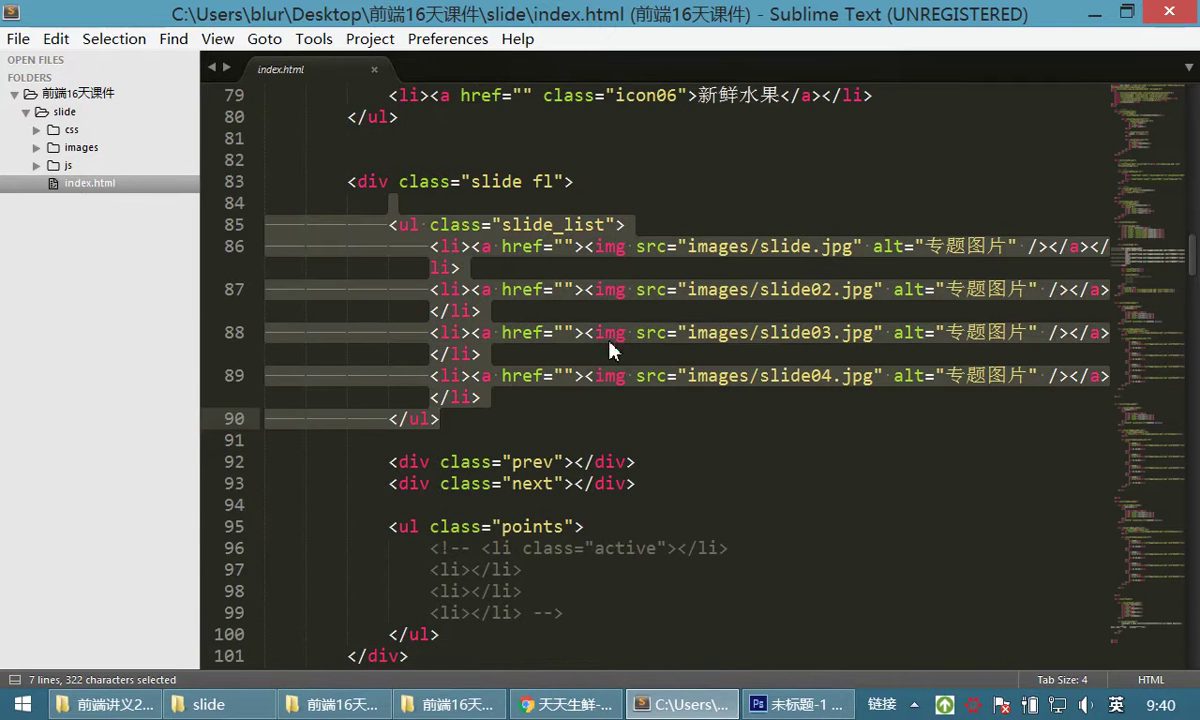
scroll(628, 300, up, 2)
scroll(632, 265, up, 2)
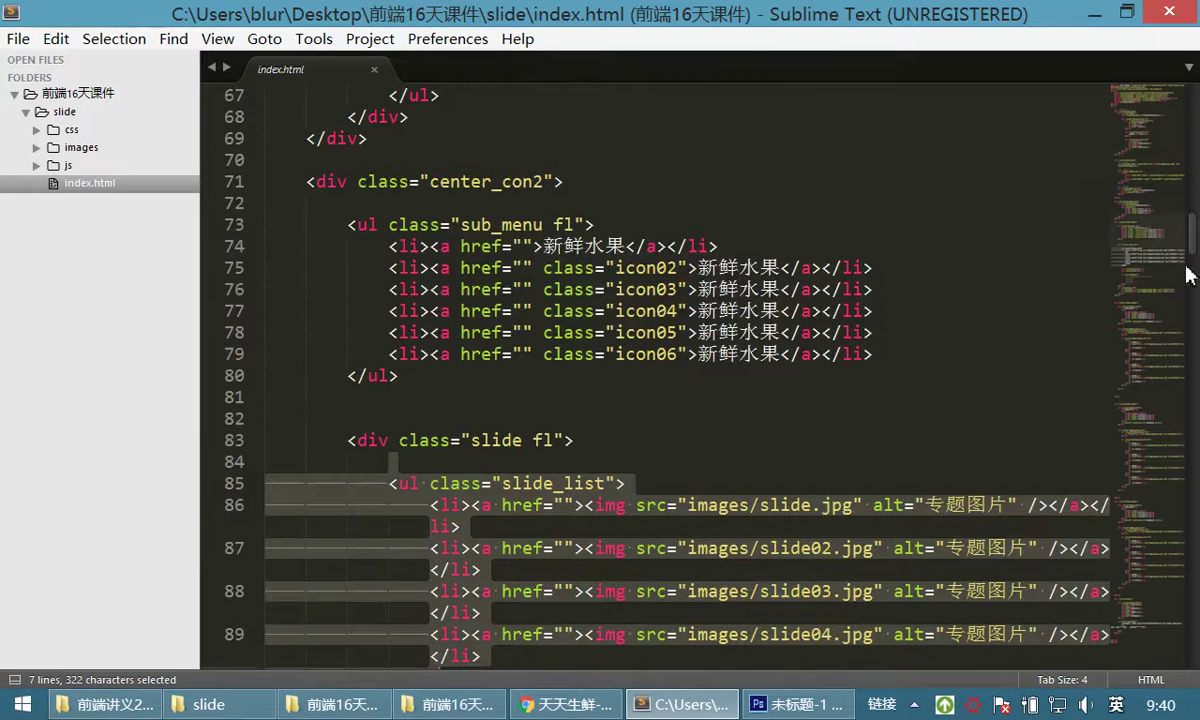
drag(1190, 268, 1195, 118)
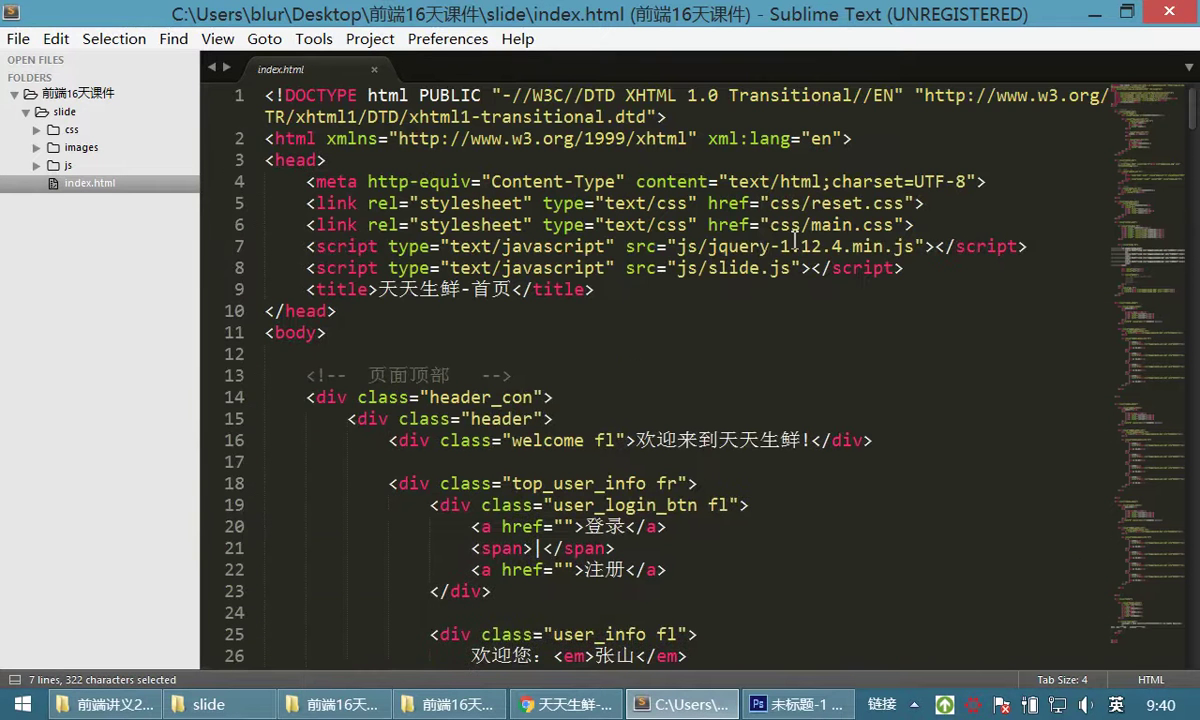
Open slide.js from the js folder and read through its carousel code.
click(37, 165)
click(90, 203)
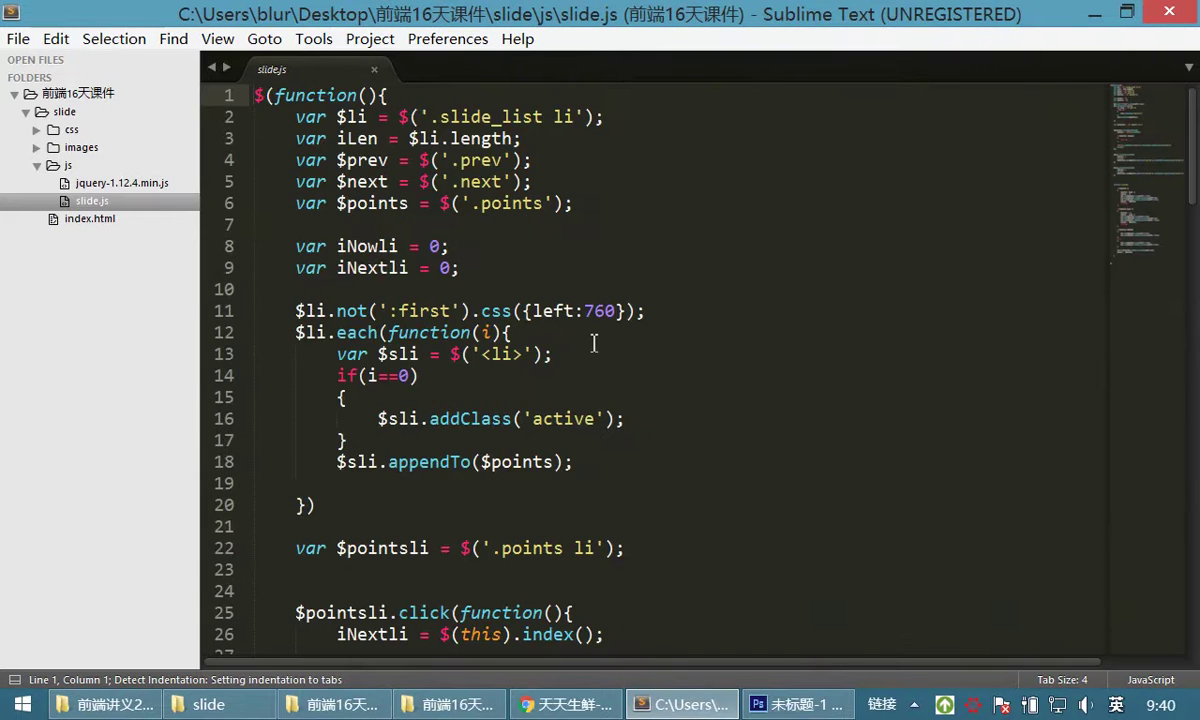
scroll(594, 343, down, 11)
scroll(568, 378, down, 5)
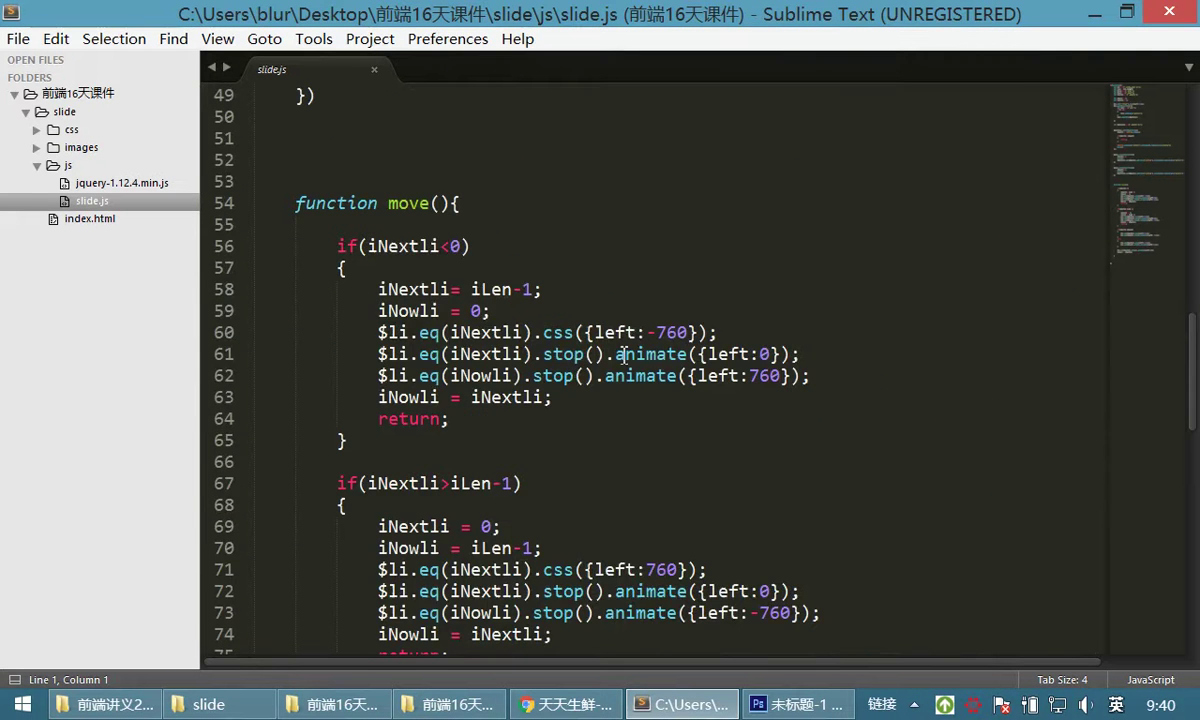
scroll(625, 400, down, 2)
scroll(637, 356, up, 13)
scroll(553, 265, up, 5)
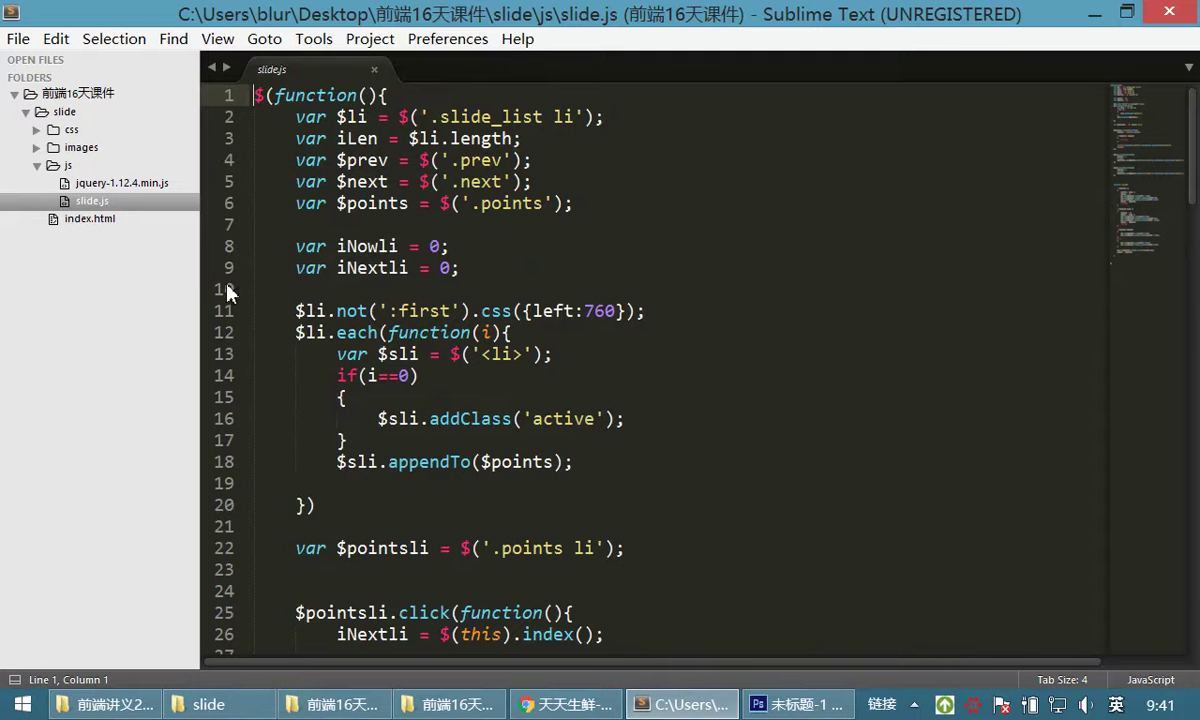
Widen the sidebar slightly, change the slide script source in index.html to js/slide2.js and save the file.
mouse_move(199, 279)
mouse_down()
mouse_move(177, 279)
mouse_move(194, 279)
mouse_up()
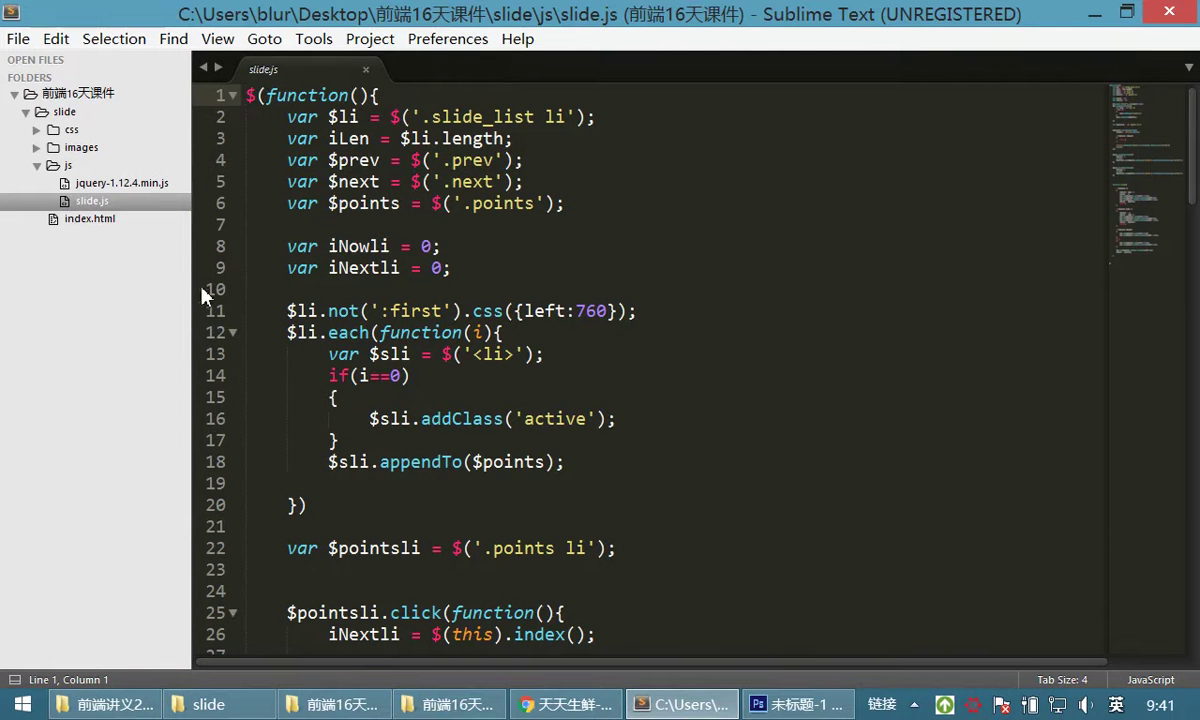
drag(193, 287, 207, 289)
click(106, 220)
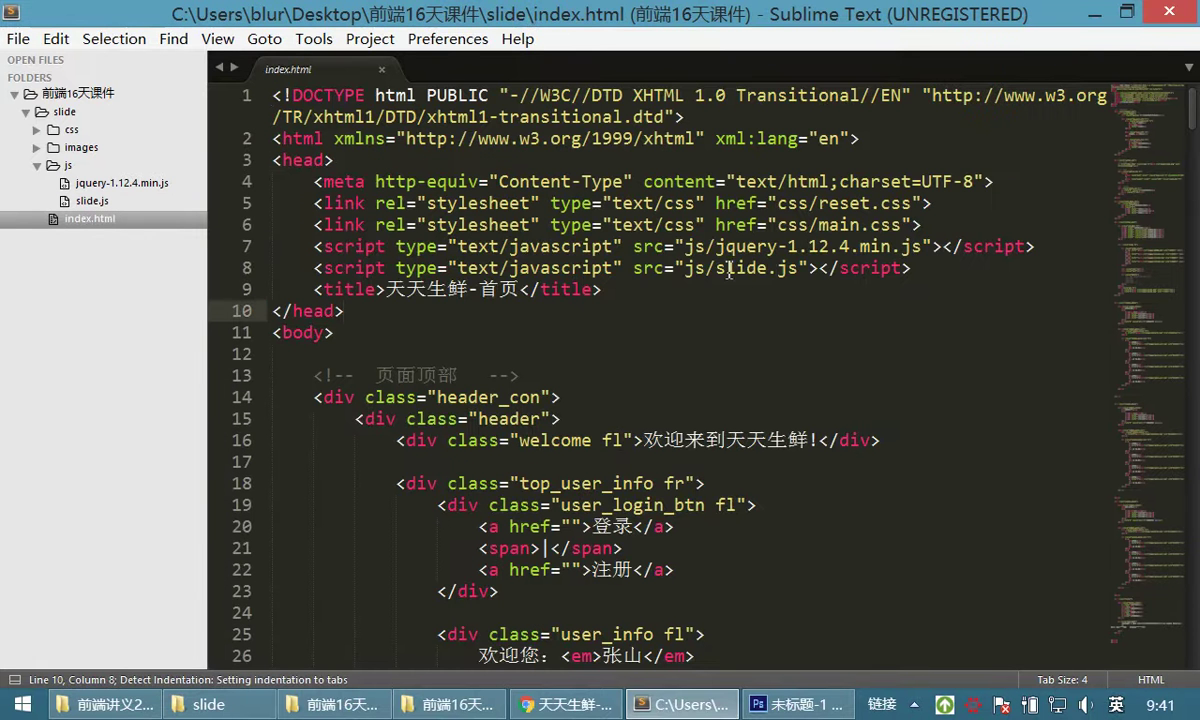
double_click(740, 268)
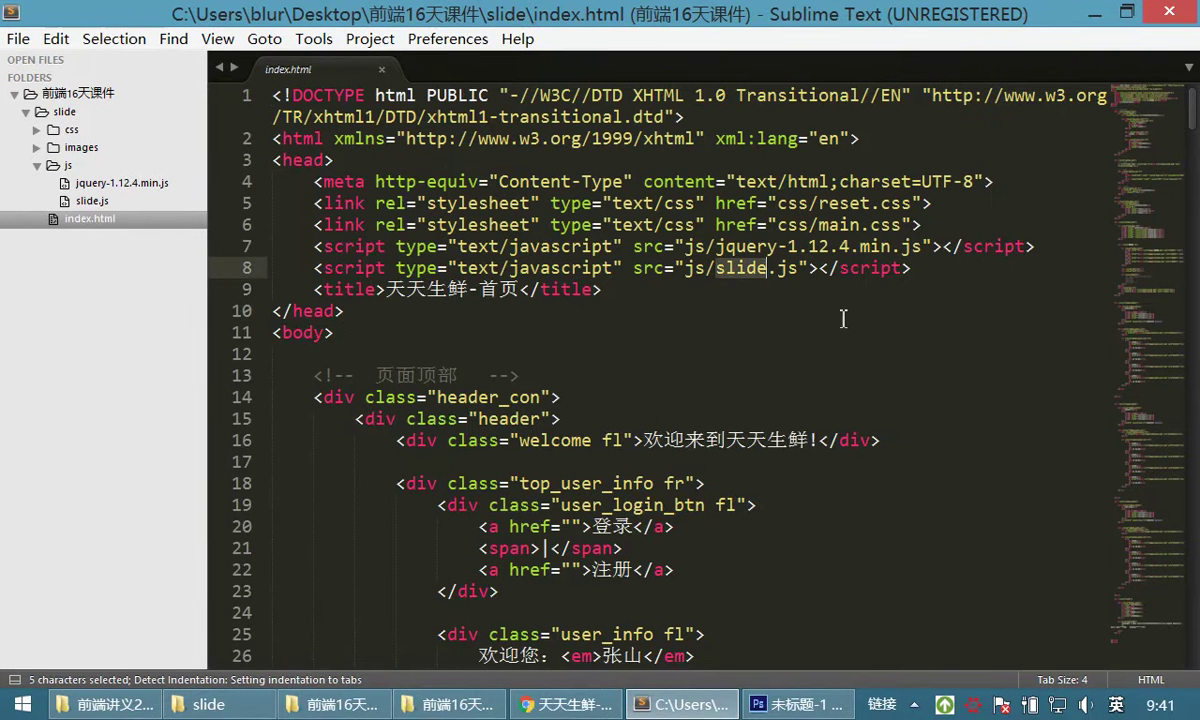
key(Down)
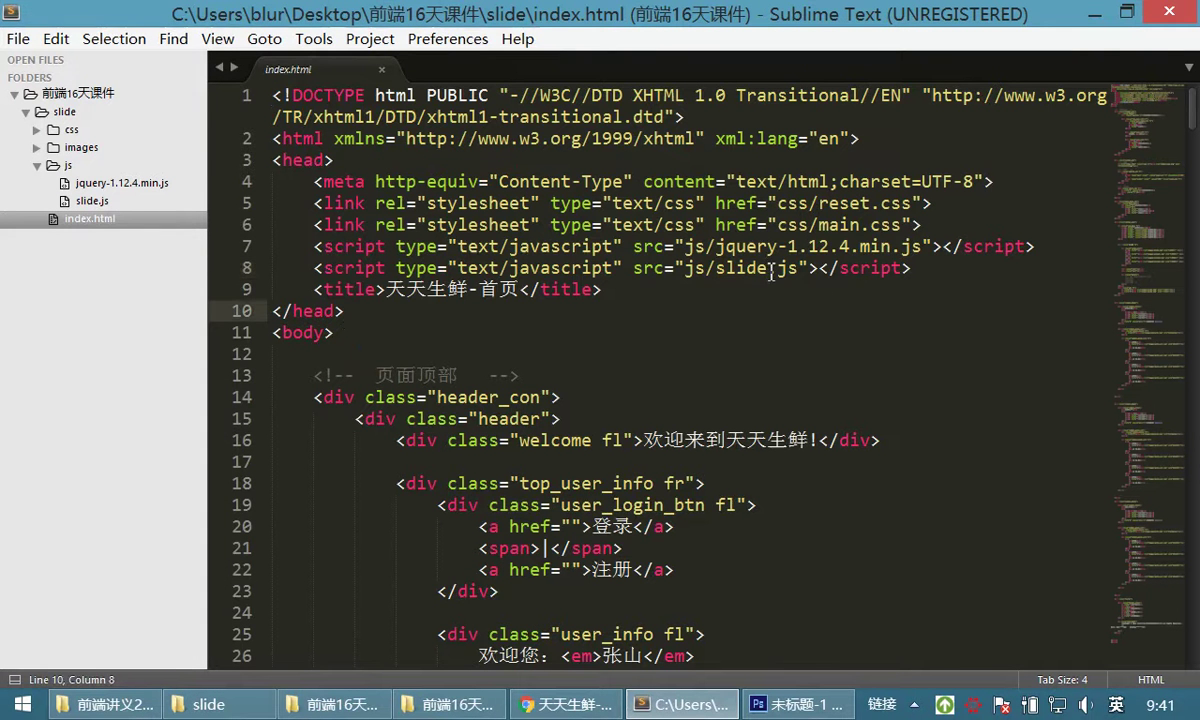
key(Up)
text(2)
key(ctrl+s)
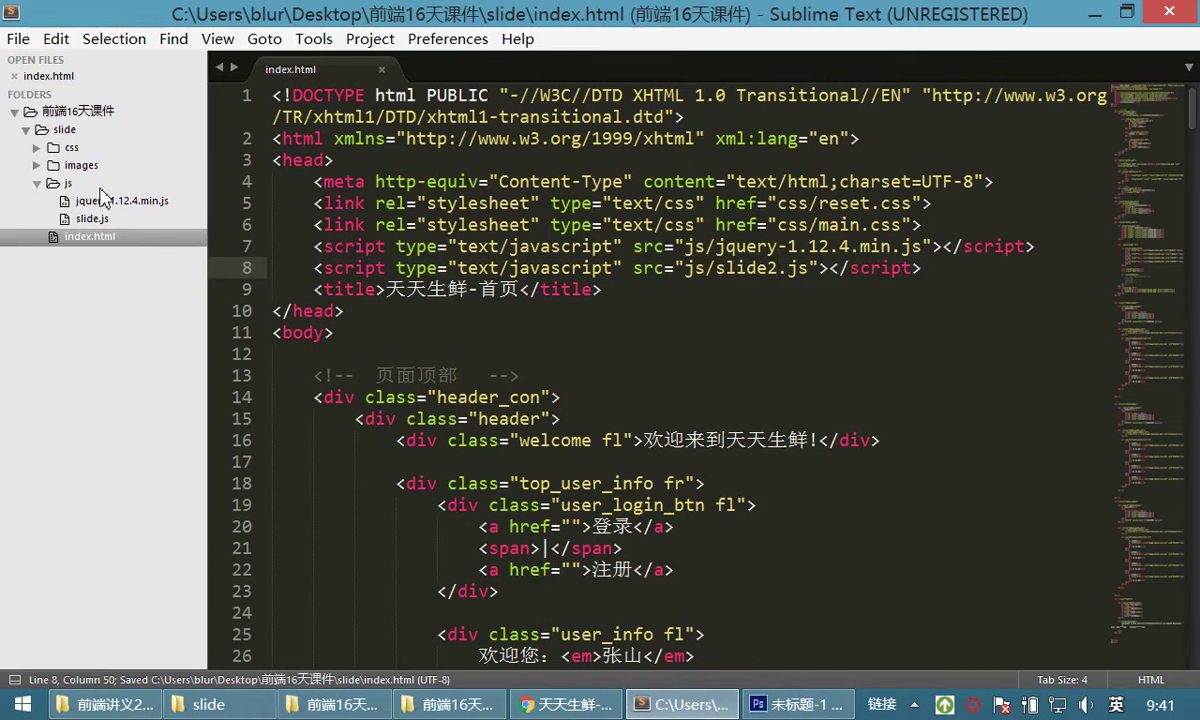
Create a new file in the js folder containing the text slide2.js and save it as slide2.js.
double_click(757, 268)
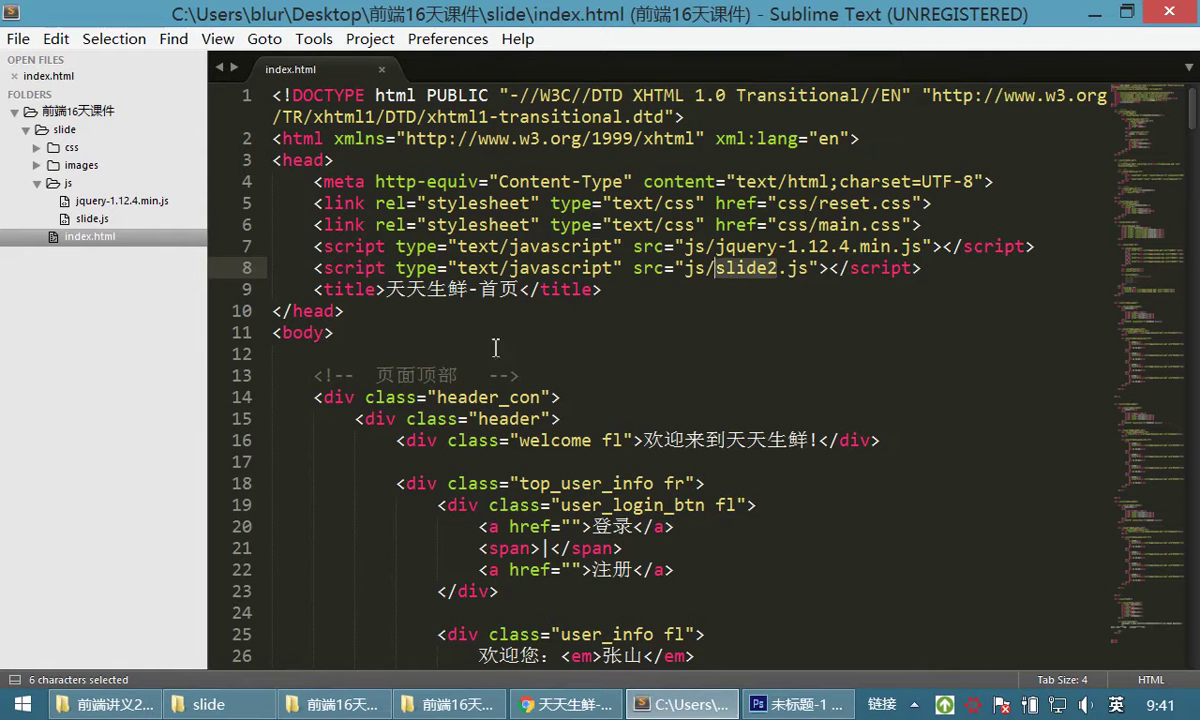
right_click(68, 185)
click(108, 203)
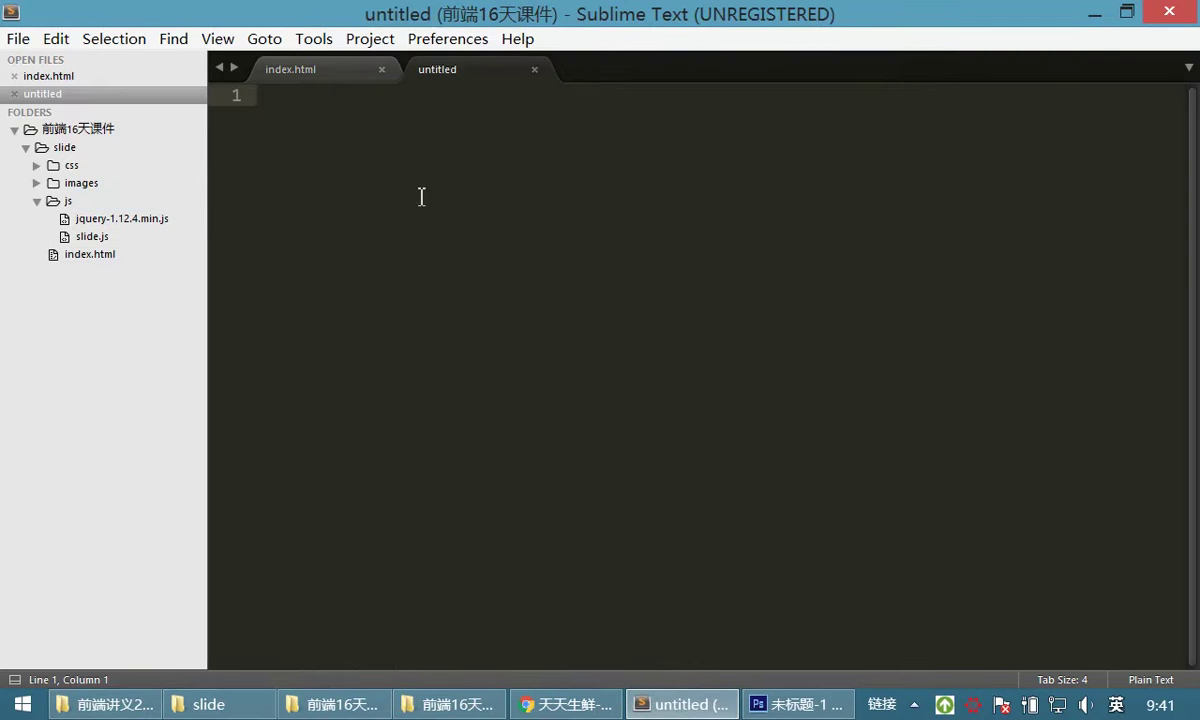
text(slide)
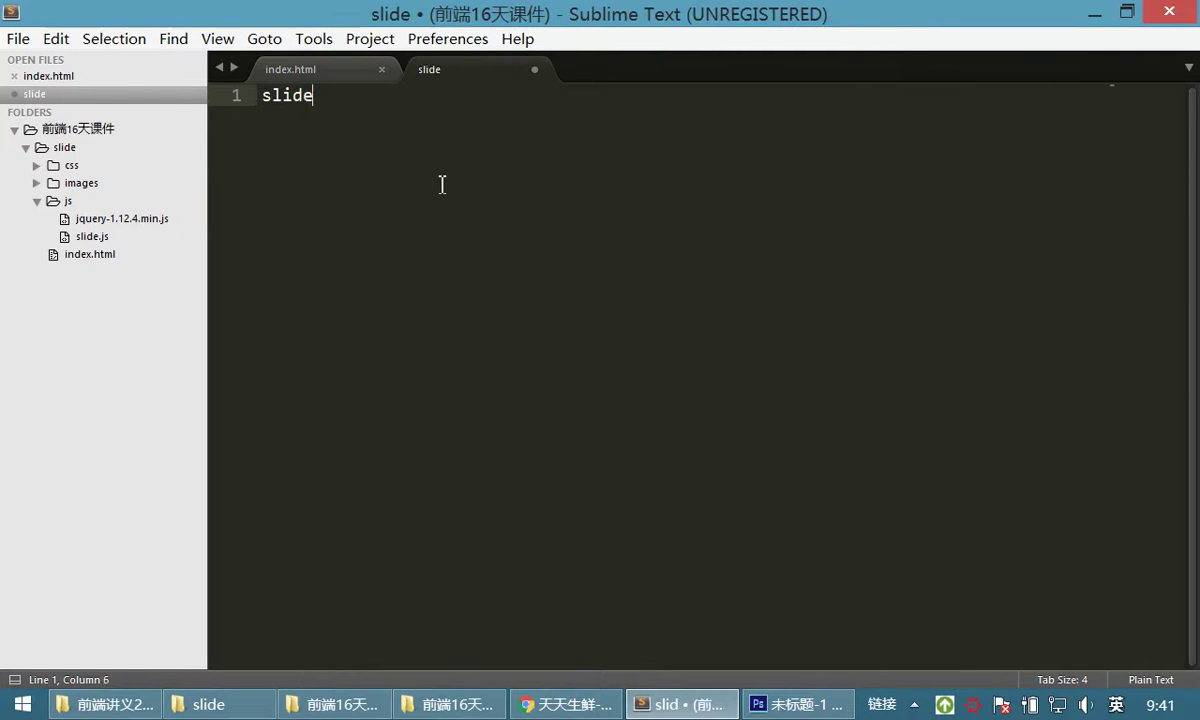
text(2.js)
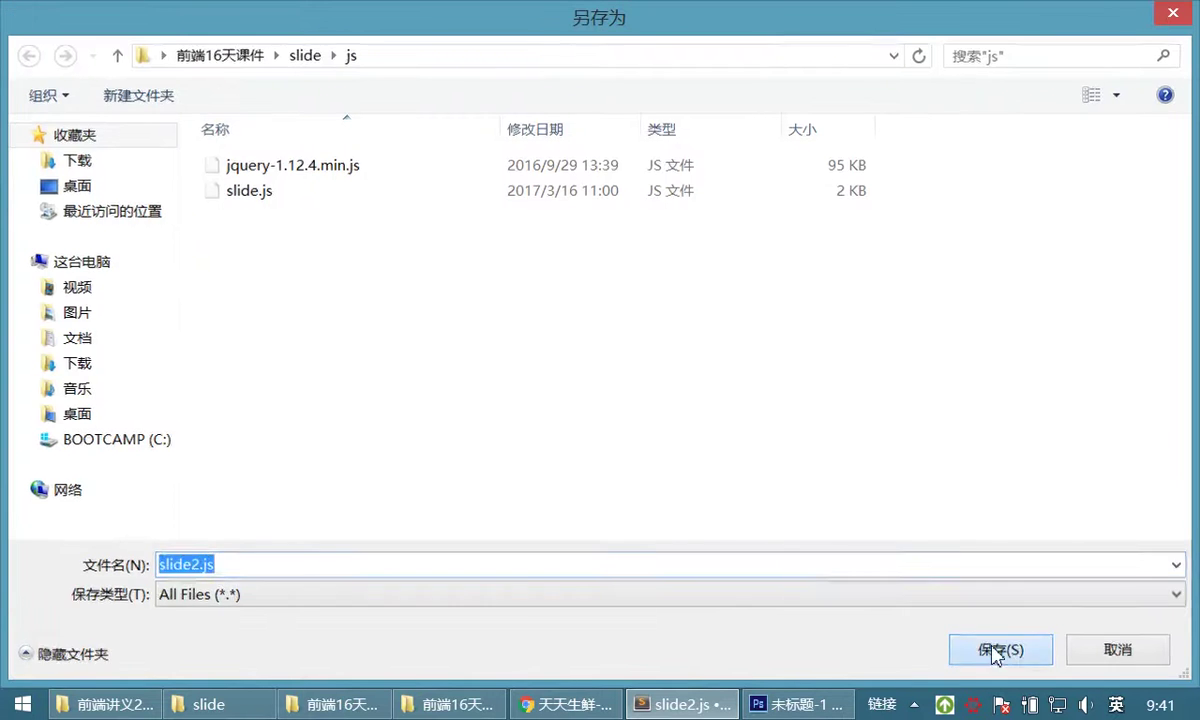
click(995, 652)
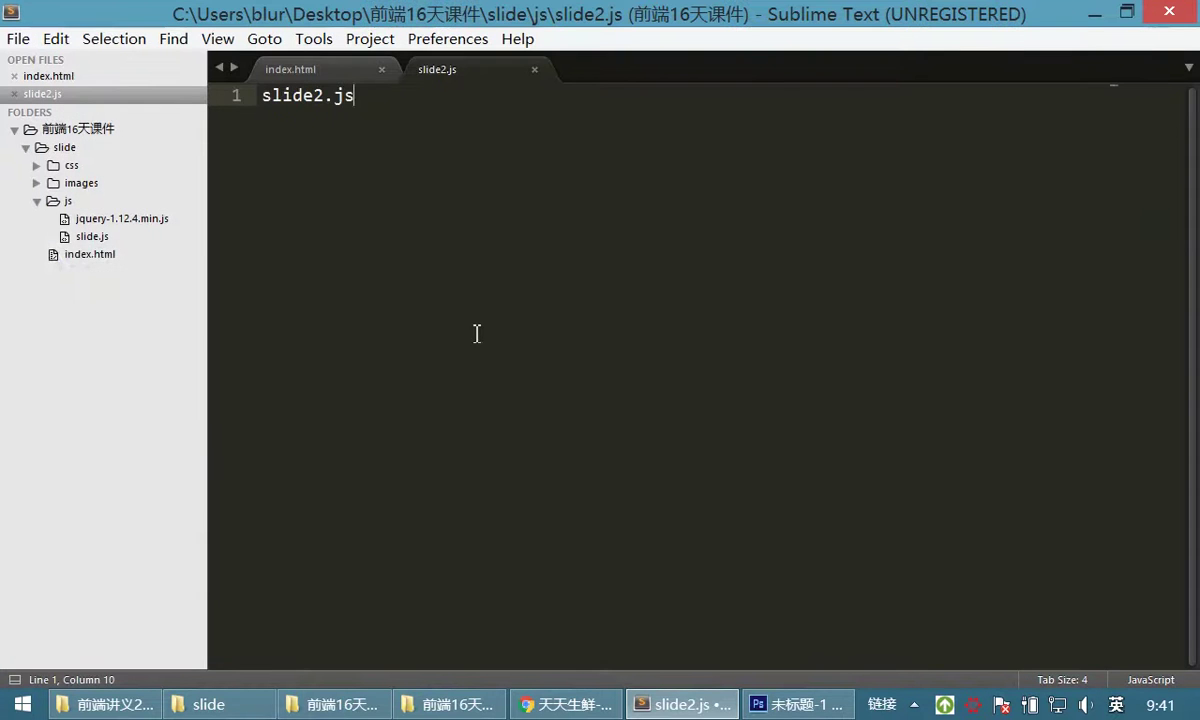
Close and reopen slide2.js, delete all its text and save it empty, and return to index.html.
click(327, 78)
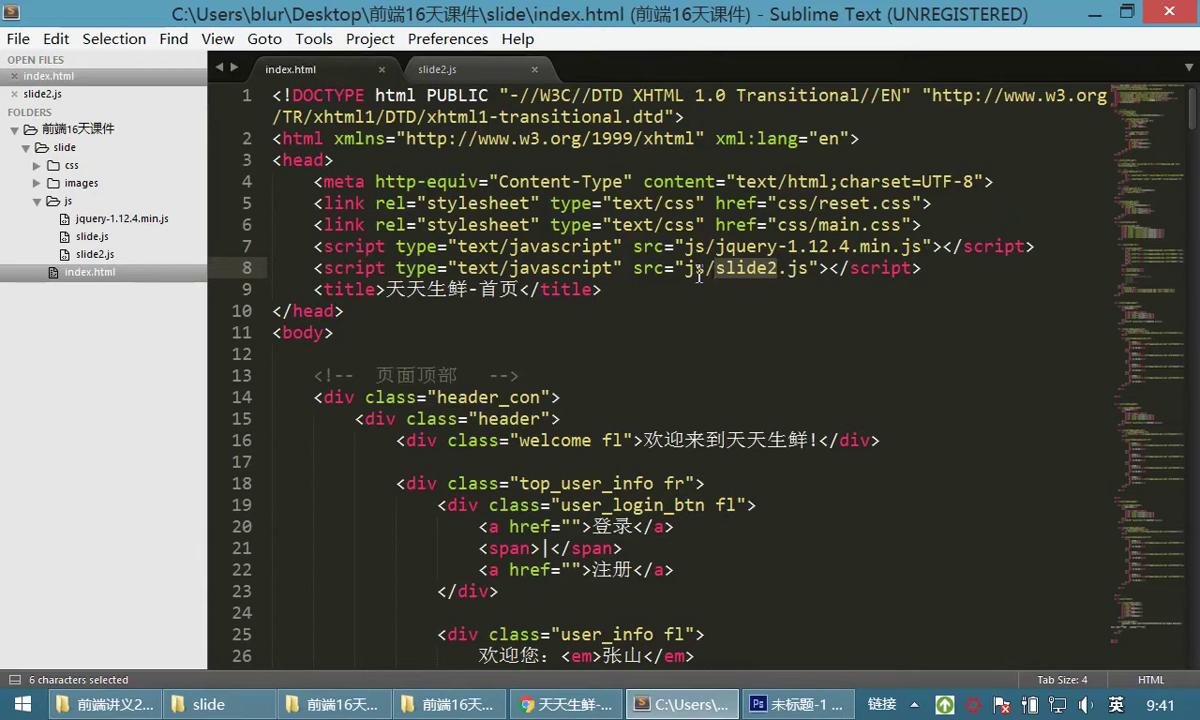
click(468, 75)
click(534, 69)
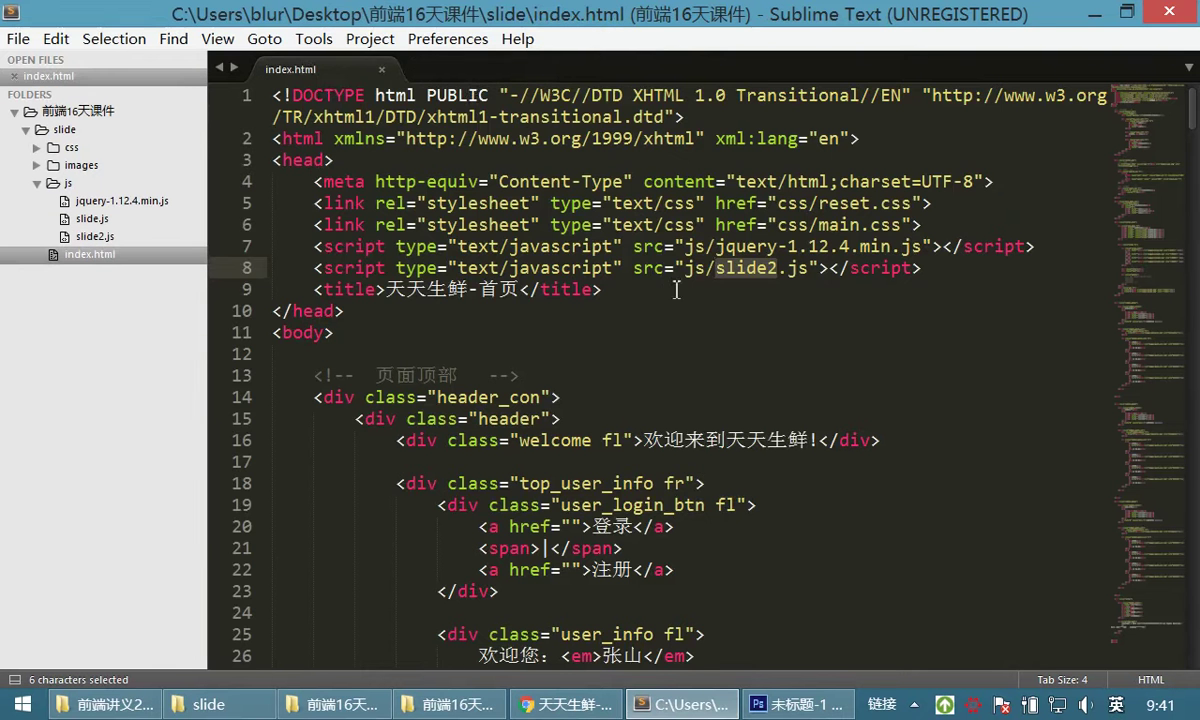
click(100, 236)
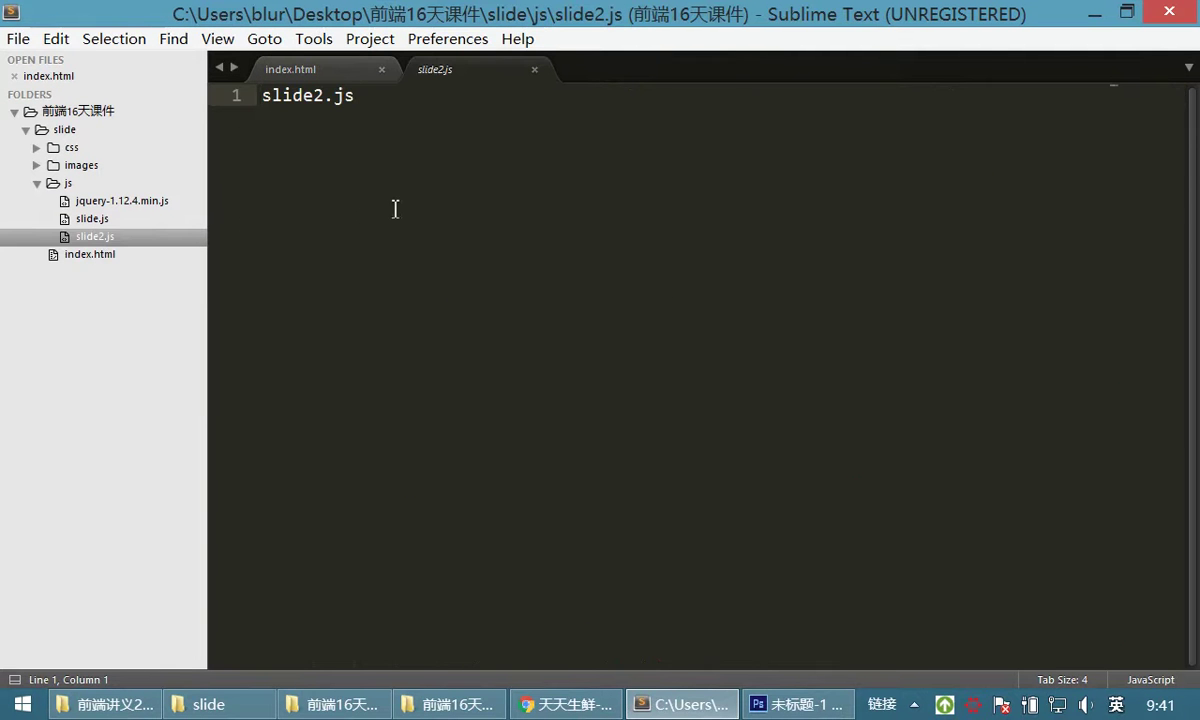
key(ctrl+a)
key(BackSpace)
key(ctrl+s)
click(337, 72)
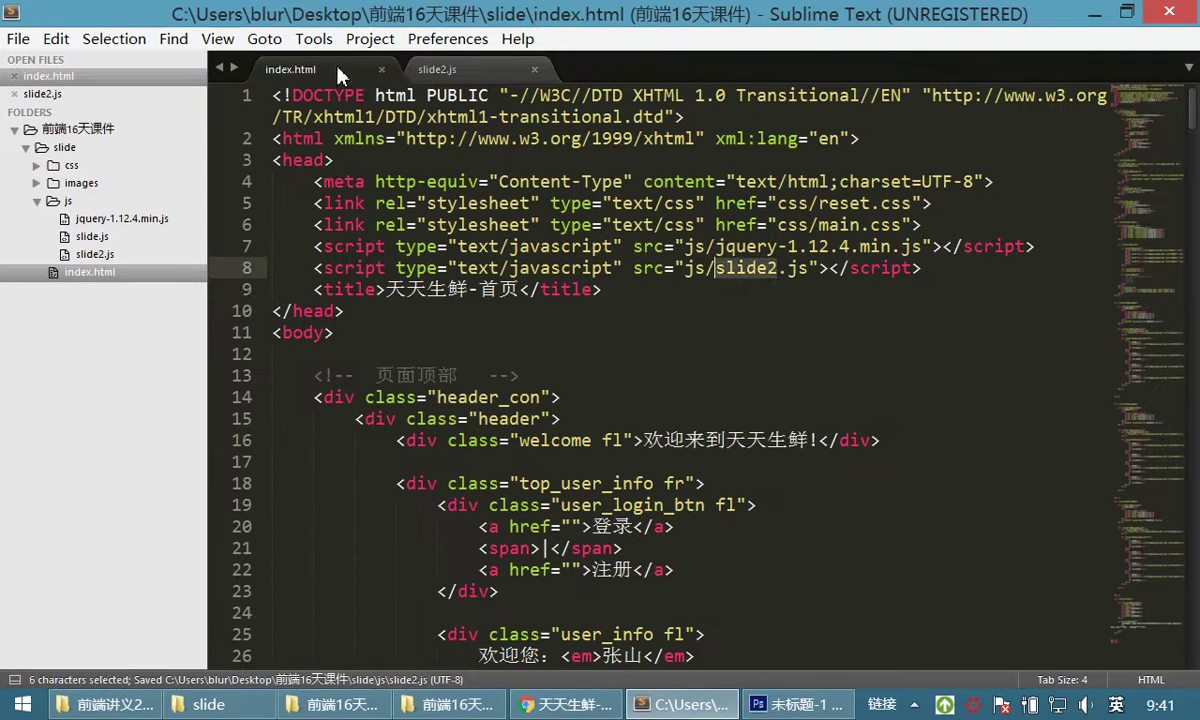